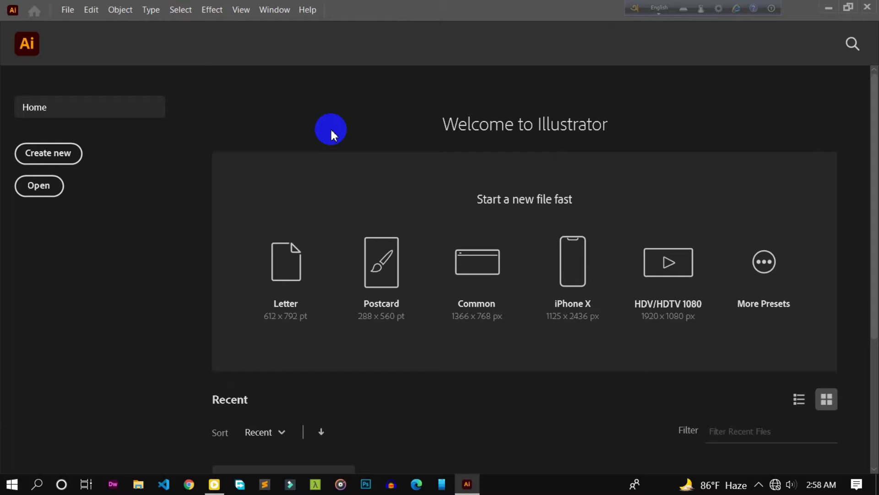
Create a 1000 × 1000 px CMYK document named 'logo', starting from the Letter preset in pixels.
{"action": "left_click", "coordinate": [73, 12]}
{"action": "left_click", "coordinate": [40, 23]}
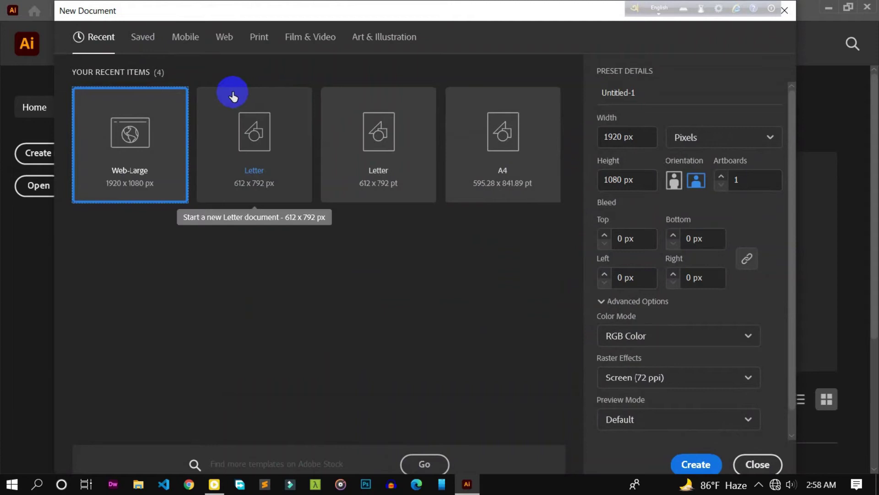
{"action": "left_click", "coordinate": [414, 165]}
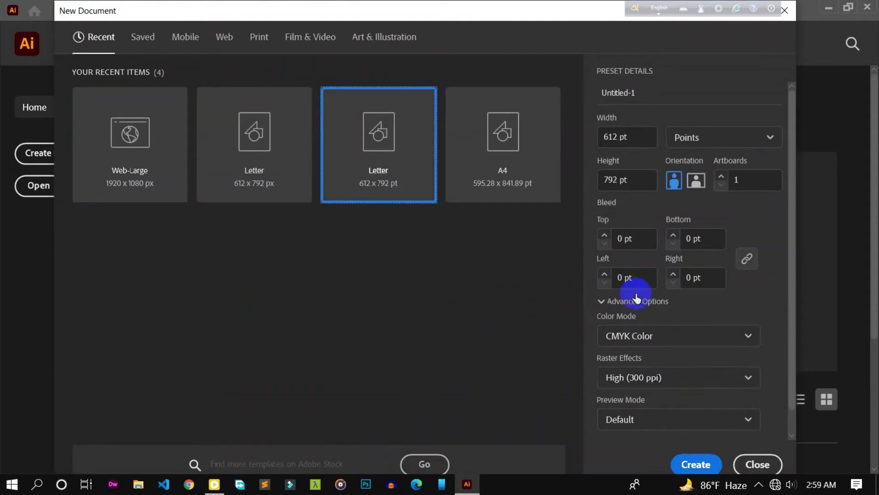
{"action": "left_click", "coordinate": [710, 137]}
{"action": "left_click", "coordinate": [693, 166]}
{"action": "type", "text": "1000"}
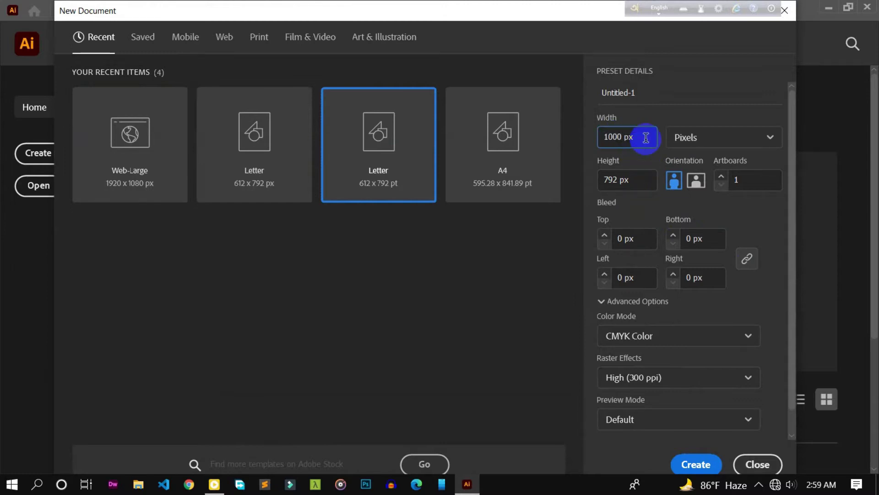
{"action": "left_click", "coordinate": [618, 179]}
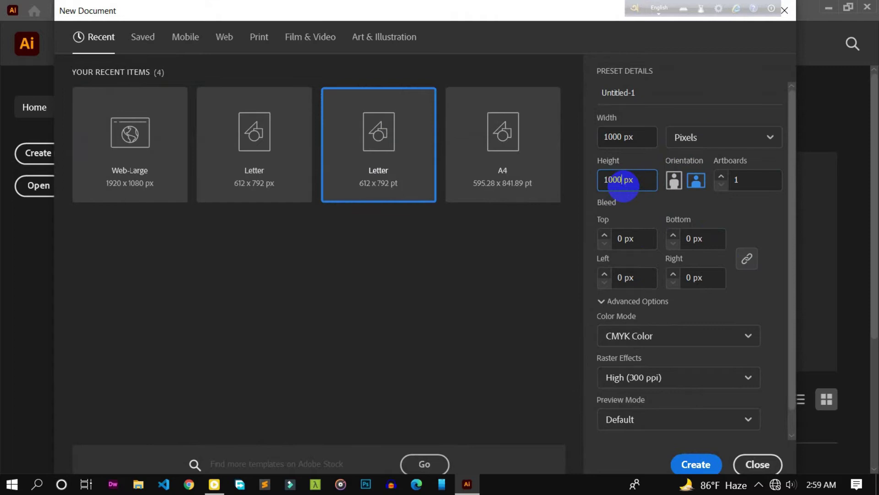
{"action": "left_click", "coordinate": [676, 339]}
{"action": "left_click", "coordinate": [643, 386]}
{"action": "scroll", "coordinate": [665, 320], "scroll_direction": "down", "scroll_amount": 1}
{"action": "type", "text": "logo"}
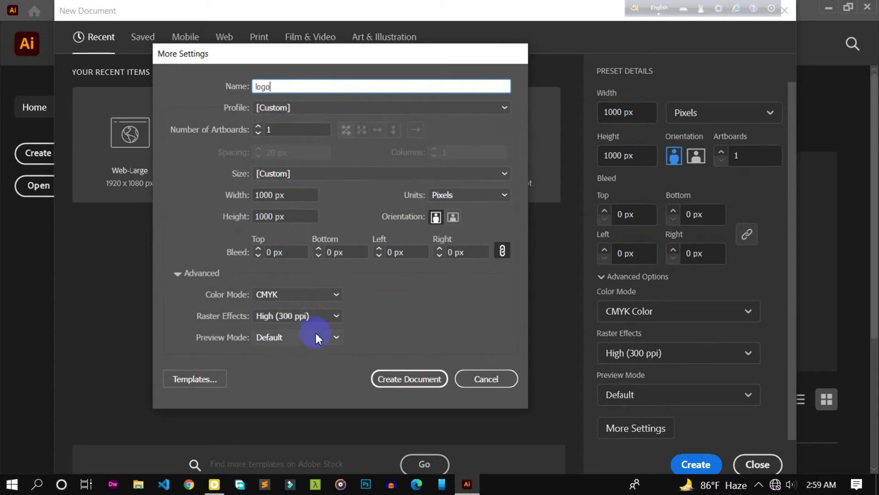
{"action": "left_click", "coordinate": [412, 380]}
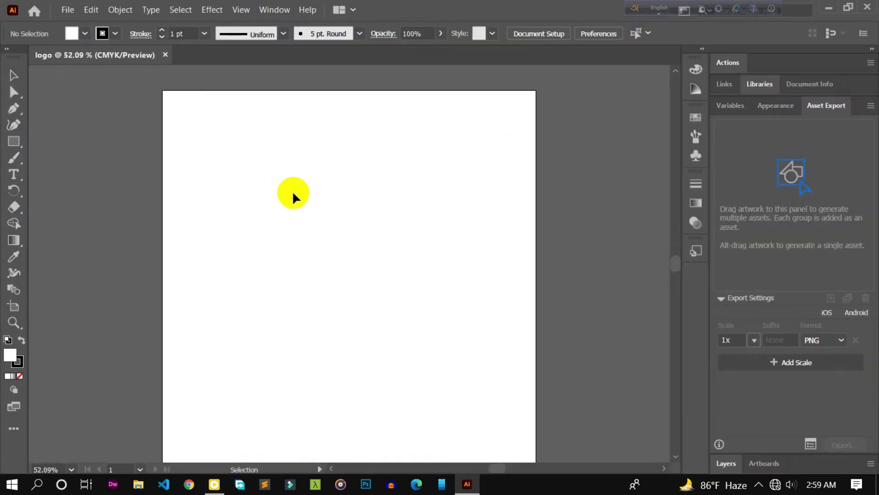
Draw a rectangle covering the whole artboard and fill it with teal.
{"action": "left_click", "coordinate": [101, 145]}
{"action": "left_click_drag", "start_coordinate": [169, 96], "coordinate": [527, 453]}
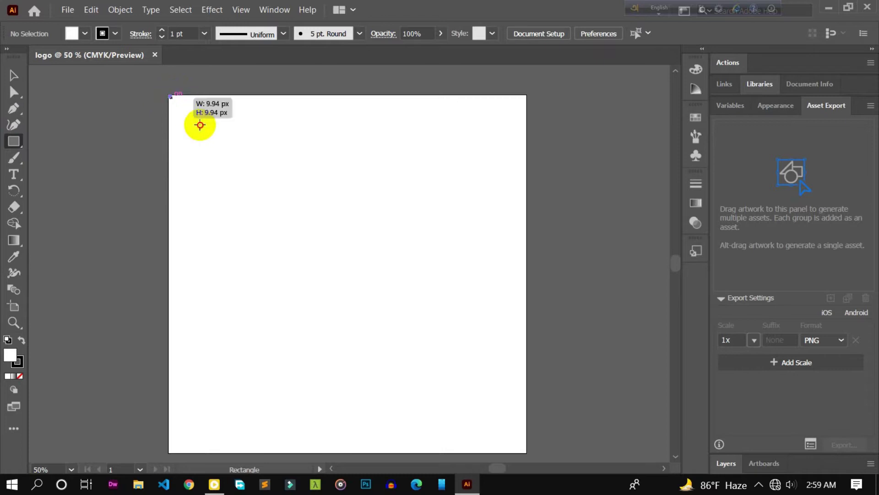
{"action": "left_click", "coordinate": [69, 35]}
{"action": "left_click", "coordinate": [85, 70]}
{"action": "left_click", "coordinate": [189, 93]}
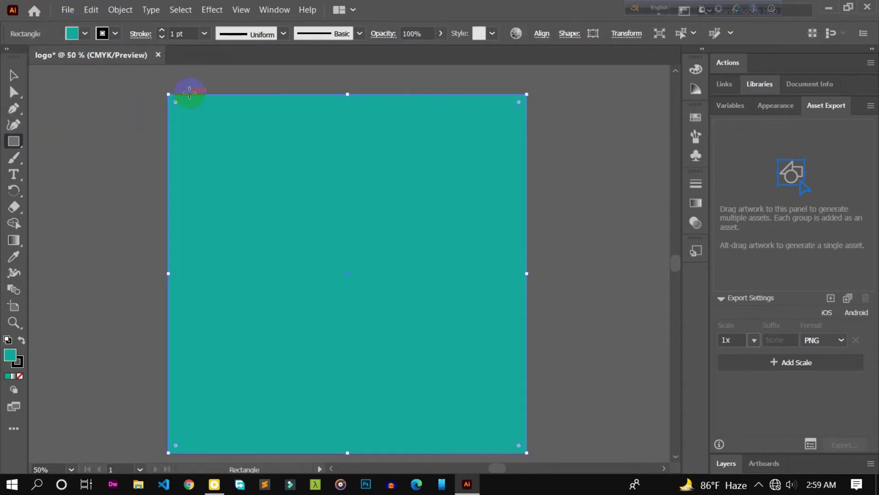
Select the teal background rectangle and lock it in place.
{"action": "left_click", "coordinate": [14, 76]}
{"action": "left_click", "coordinate": [127, 88]}
{"action": "left_click", "coordinate": [363, 226]}
{"action": "left_click", "coordinate": [127, 19]}
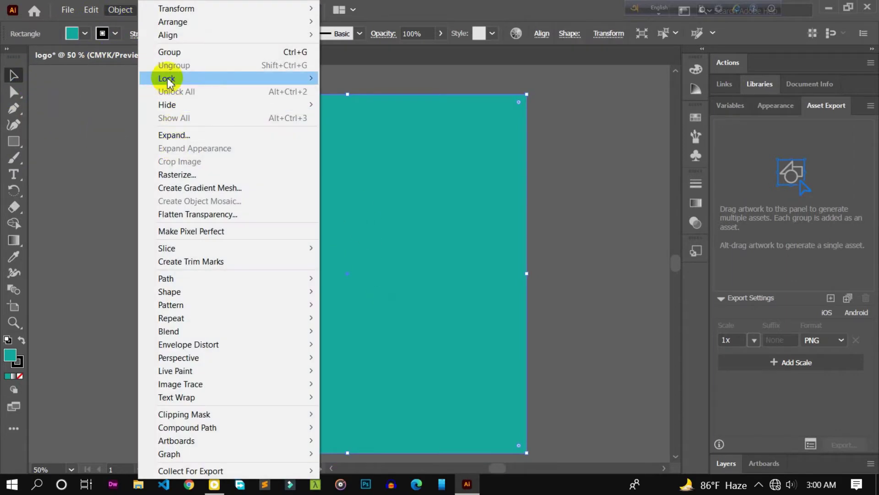
{"action": "left_click", "coordinate": [383, 79]}
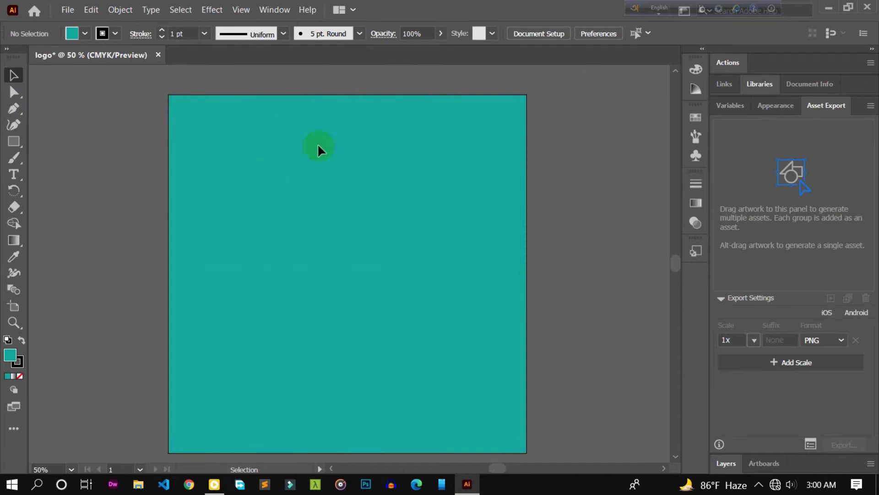
Type the first Bengali word মা with the Bengali keyboard, browsing the font list.
{"action": "key", "text": "t"}
{"action": "left_click", "coordinate": [637, 30]}
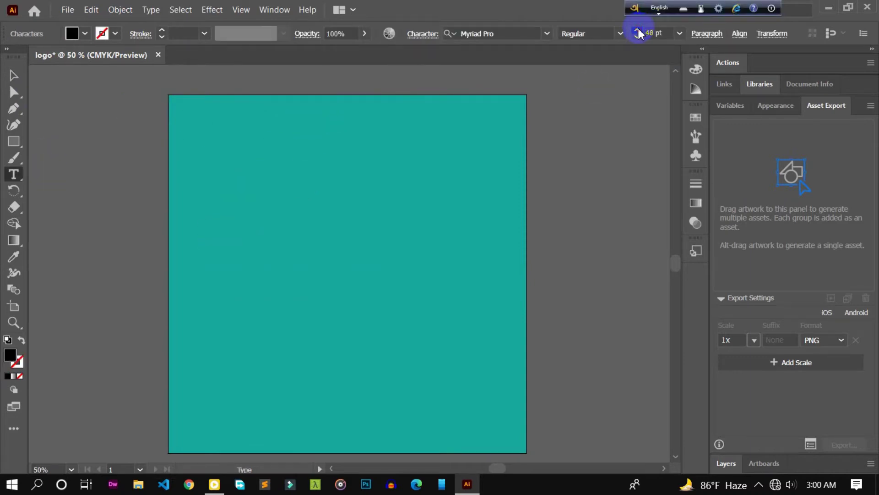
{"action": "left_click", "coordinate": [659, 10]}
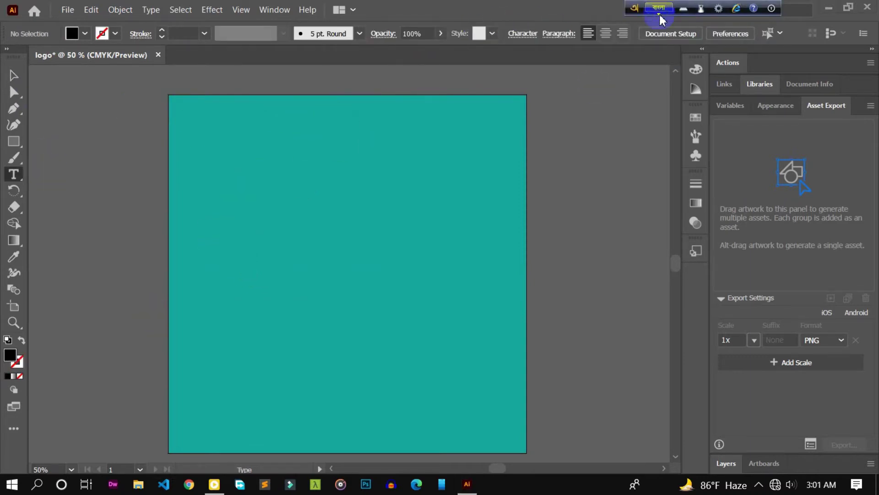
{"action": "left_click", "coordinate": [230, 204]}
{"action": "left_click", "coordinate": [548, 34]}
{"action": "scroll", "coordinate": [536, 151], "scroll_direction": "down", "scroll_amount": 3}
{"action": "scroll", "coordinate": [536, 151], "scroll_direction": "down", "scroll_amount": 5}
{"action": "scroll", "coordinate": [754, 205], "scroll_direction": "down", "scroll_amount": 5}
{"action": "scroll", "coordinate": [754, 205], "scroll_direction": "down", "scroll_amount": 5}
{"action": "scroll", "coordinate": [753, 205], "scroll_direction": "down", "scroll_amount": 5}
{"action": "scroll", "coordinate": [754, 205], "scroll_direction": "down", "scroll_amount": 5}
{"action": "scroll", "coordinate": [753, 205], "scroll_direction": "down", "scroll_amount": 5}
{"action": "scroll", "coordinate": [753, 205], "scroll_direction": "up", "scroll_amount": 10}
{"action": "scroll", "coordinate": [753, 205], "scroll_direction": "up", "scroll_amount": 10}
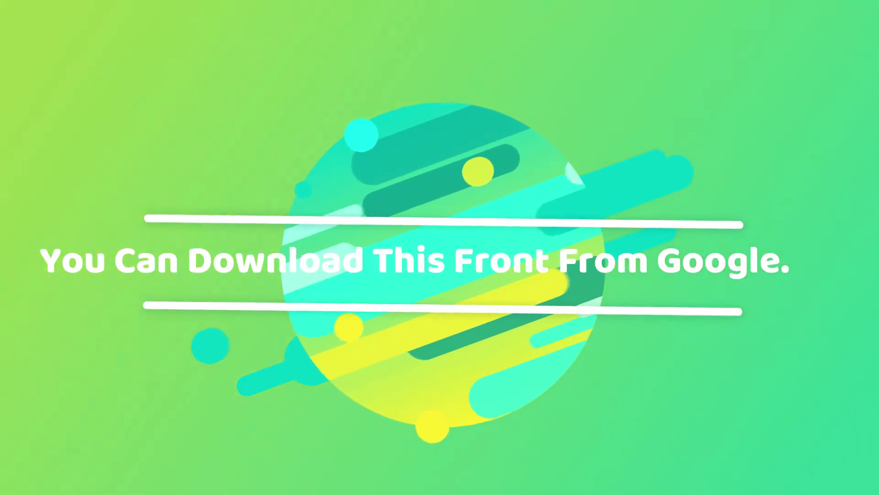
{"action": "key", "text": "Escape"}
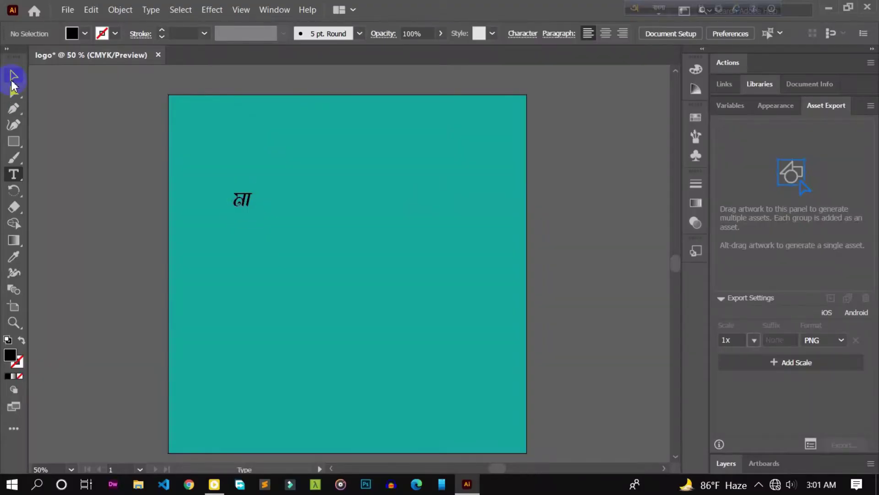
Type a second মা near the centre and give it an italic Bengali font.
{"action": "key", "text": "t"}
{"action": "left_click", "coordinate": [306, 239]}
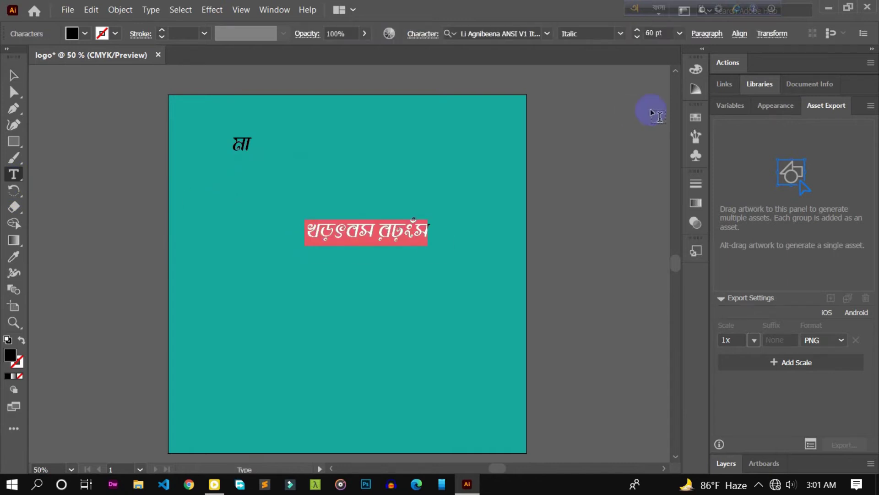
{"action": "type", "text": "ma"}
{"action": "key", "text": "Escape"}
{"action": "left_click", "coordinate": [547, 33]}
{"action": "left_click", "coordinate": [526, 187]}
Enlarge both মা words and select them together.
{"action": "type", "text": "ma"}
{"action": "key", "text": "Escape"}
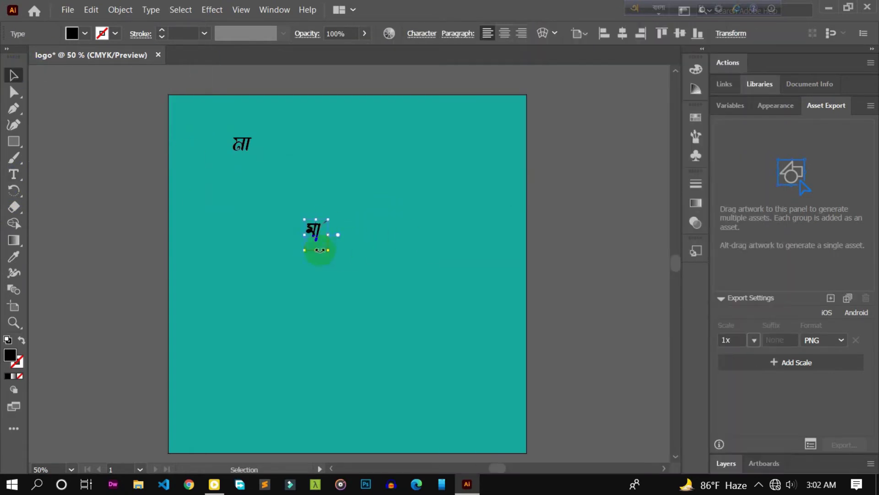
{"action": "left_click_drag", "start_coordinate": [315, 246], "coordinate": [394, 311]}
{"action": "left_click_drag", "start_coordinate": [255, 158], "coordinate": [257, 158]}
{"action": "left_click_drag", "start_coordinate": [359, 339], "coordinate": [334, 235]}
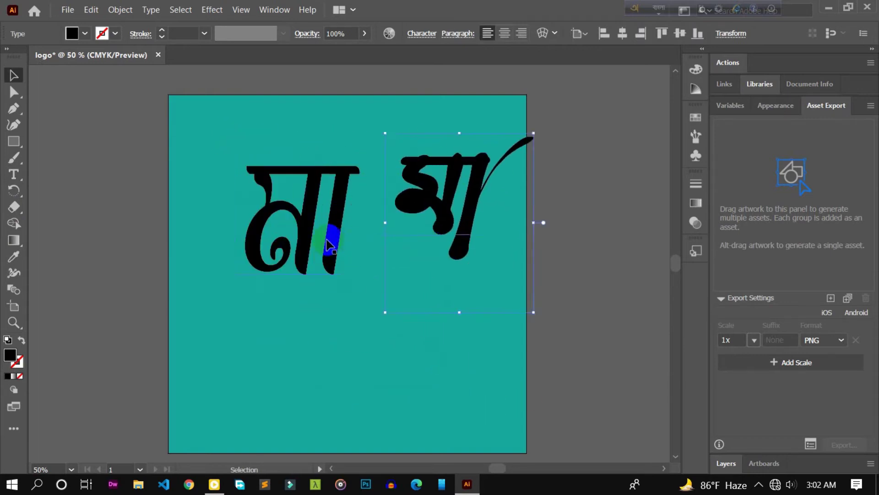
{"action": "left_click", "coordinate": [423, 251]}
{"action": "left_click_drag", "start_coordinate": [200, 137], "coordinate": [485, 362]}
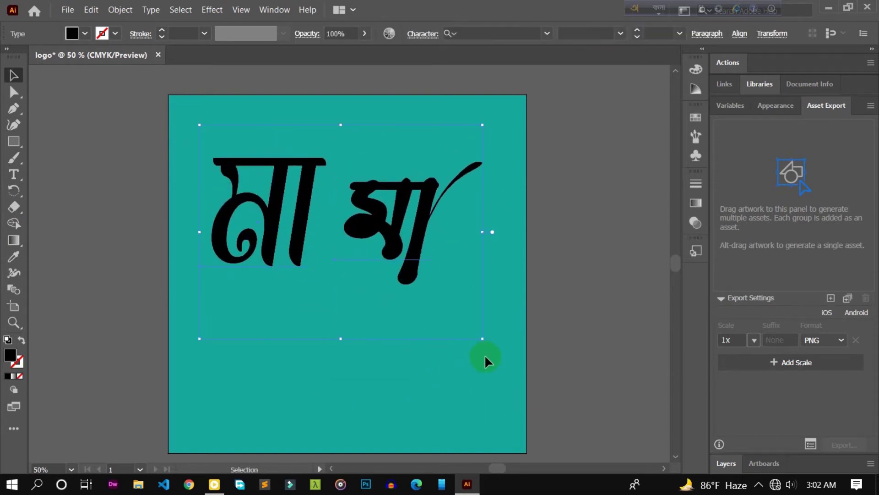
Expand the two words into outline shapes and ungroup them.
{"action": "left_click", "coordinate": [121, 15]}
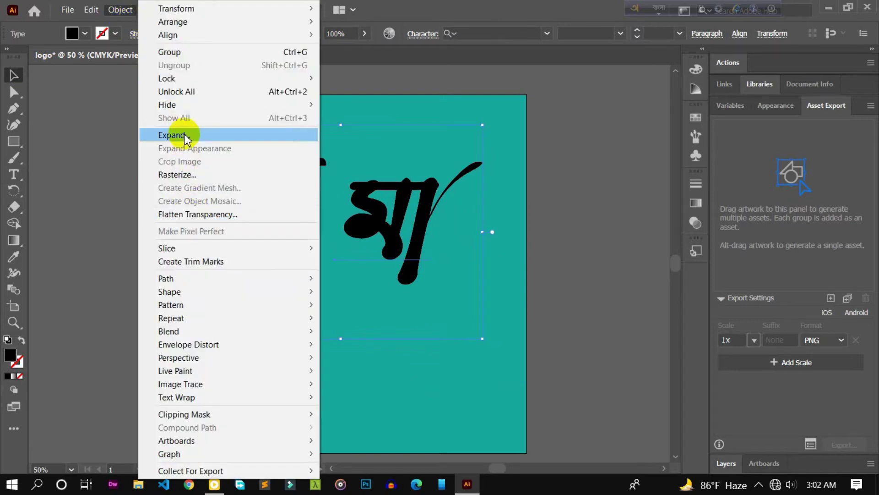
{"action": "left_click", "coordinate": [185, 134]}
{"action": "left_click", "coordinate": [406, 322]}
{"action": "left_click", "coordinate": [120, 9]}
{"action": "left_click", "coordinate": [137, 63]}
Delete the left word's vowel stroke and the right word's ম, then reposition the ম.
{"action": "left_click", "coordinate": [275, 205]}
{"action": "left_click", "coordinate": [304, 198]}
{"action": "key", "text": "Delete"}
{"action": "left_click", "coordinate": [383, 229]}
{"action": "key", "text": "Delete"}
{"action": "left_click_drag", "start_coordinate": [275, 196], "coordinate": [302, 274]}
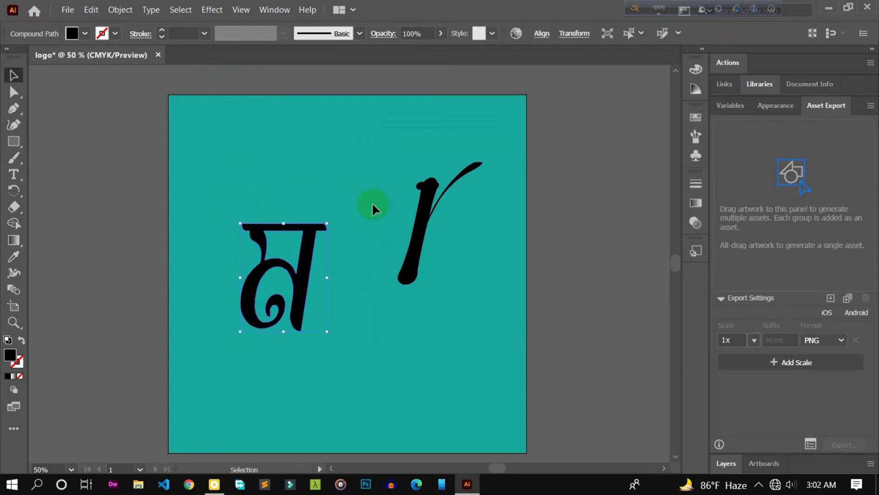
Raise and enlarge the ম, then move the vowel stroke up beside it.
{"action": "scroll", "coordinate": [428, 262], "scroll_direction": "down", "scroll_amount": 1}
{"action": "scroll", "coordinate": [280, 267], "scroll_direction": "right", "scroll_amount": 2}
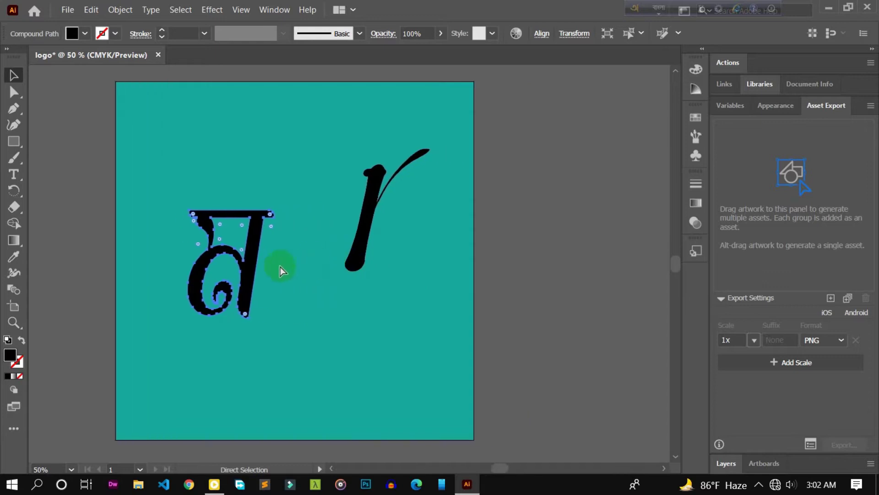
{"action": "scroll", "coordinate": [243, 263], "scroll_direction": "right", "scroll_amount": 1}
{"action": "scroll", "coordinate": [243, 263], "scroll_direction": "up", "scroll_amount": 1}
{"action": "scroll", "coordinate": [242, 268], "scroll_direction": "up", "scroll_amount": 1}
{"action": "scroll", "coordinate": [229, 284], "scroll_direction": "down", "scroll_amount": 1}
{"action": "left_click_drag", "start_coordinate": [229, 284], "coordinate": [227, 251]}
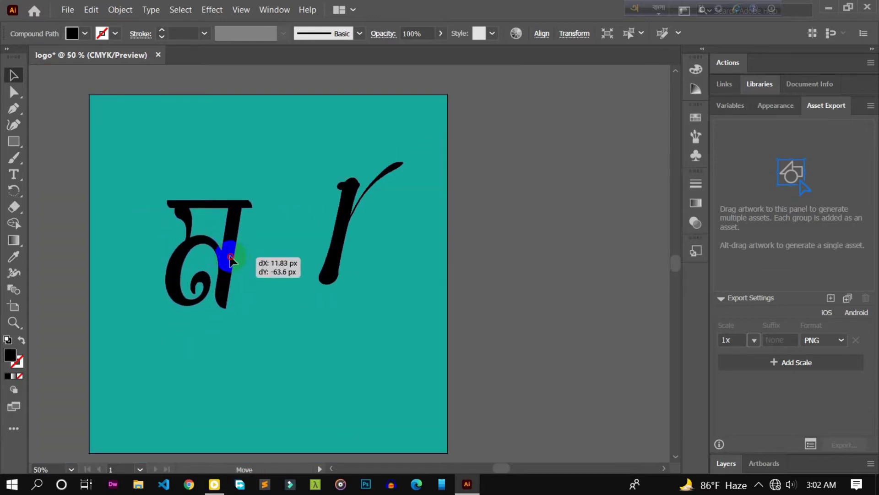
{"action": "left_click_drag", "start_coordinate": [236, 309], "coordinate": [283, 344]}
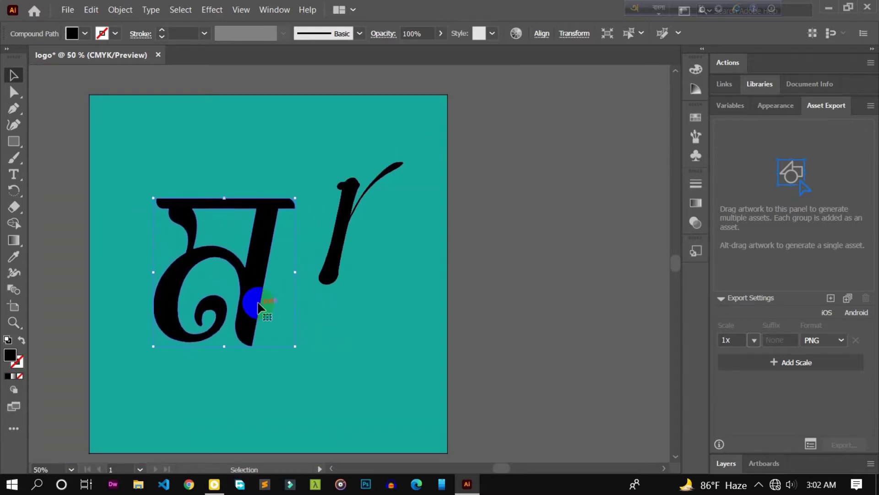
{"action": "left_click", "coordinate": [369, 304]}
{"action": "left_click_drag", "start_coordinate": [349, 213], "coordinate": [334, 294]}
{"action": "left_click_drag", "start_coordinate": [242, 237], "coordinate": [258, 244]}
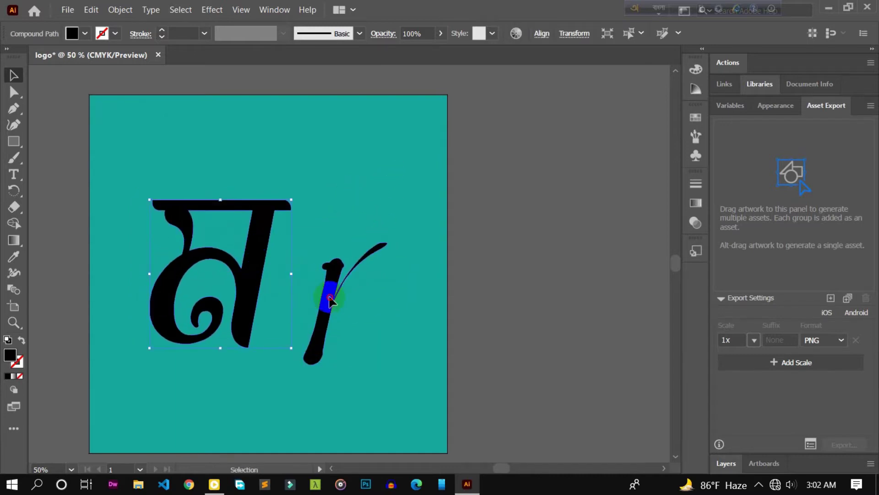
{"action": "left_click_drag", "start_coordinate": [328, 294], "coordinate": [311, 244]}
Tilt, enlarge and shift the vowel stroke until it joins the ম.
{"action": "left_click", "coordinate": [370, 178]}
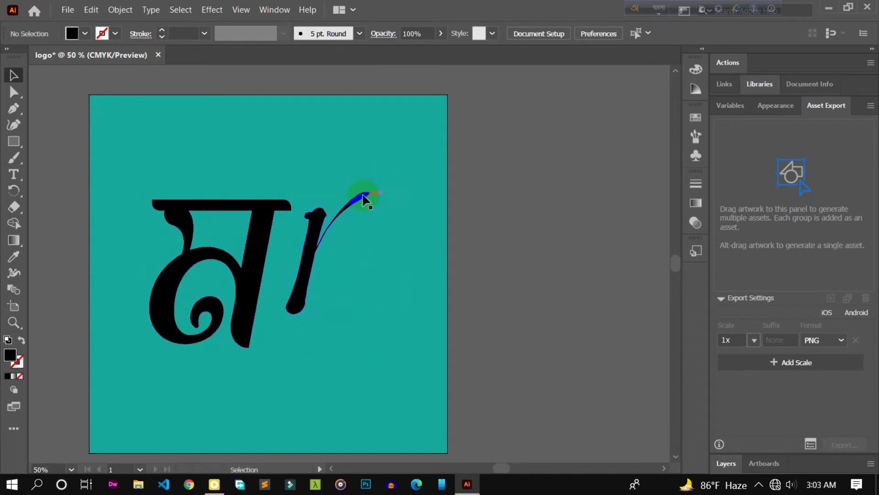
{"action": "left_click", "coordinate": [371, 183]}
{"action": "left_click", "coordinate": [371, 184]}
{"action": "left_click_drag", "start_coordinate": [373, 187], "coordinate": [371, 181]}
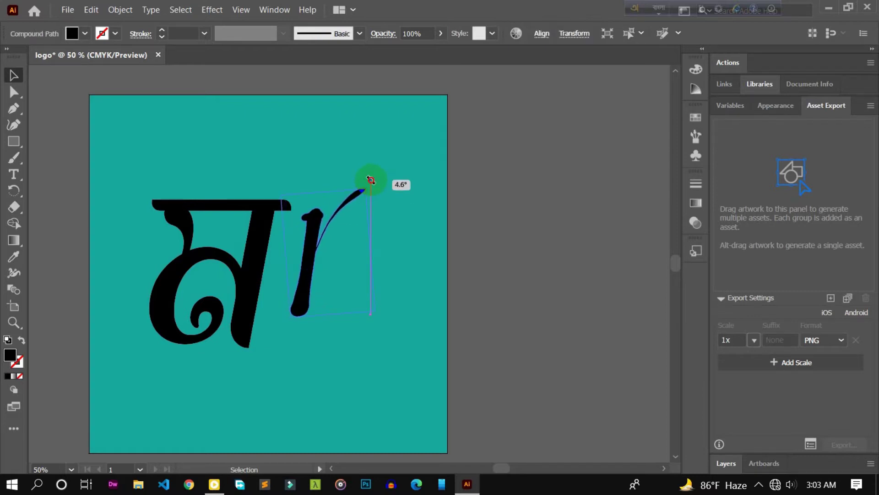
{"action": "left_click_drag", "start_coordinate": [379, 306], "coordinate": [392, 348]}
{"action": "left_click_drag", "start_coordinate": [327, 332], "coordinate": [320, 316]}
{"action": "left_click_drag", "start_coordinate": [294, 261], "coordinate": [291, 326]}
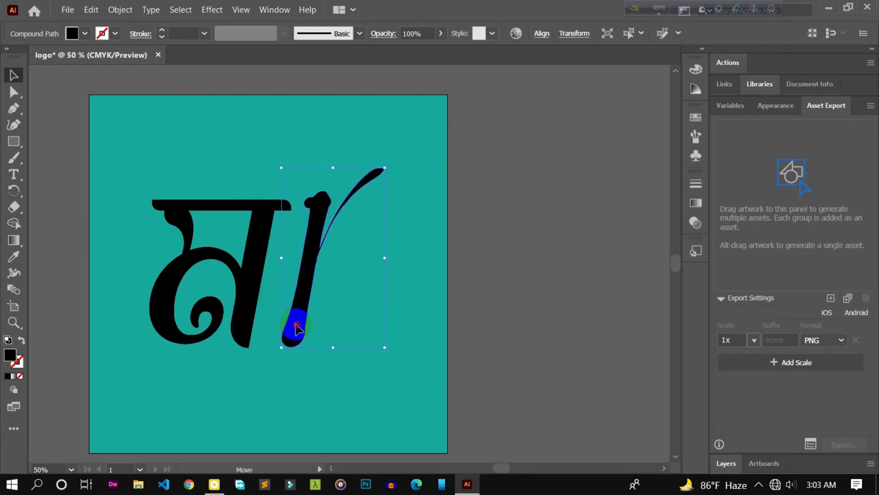
{"action": "left_click_drag", "start_coordinate": [376, 166], "coordinate": [380, 168]}
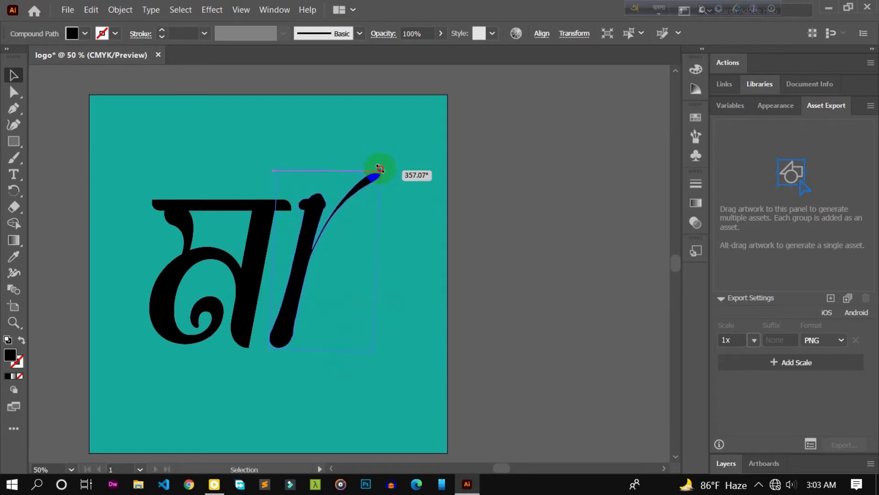
{"action": "mouse_move", "coordinate": [304, 259]}
{"action": "left_mouse_down"}
{"action": "mouse_move", "coordinate": [290, 261]}
{"action": "mouse_move", "coordinate": [304, 260]}
{"action": "left_mouse_up"}
{"action": "left_click_drag", "start_coordinate": [367, 168], "coordinate": [367, 164]}
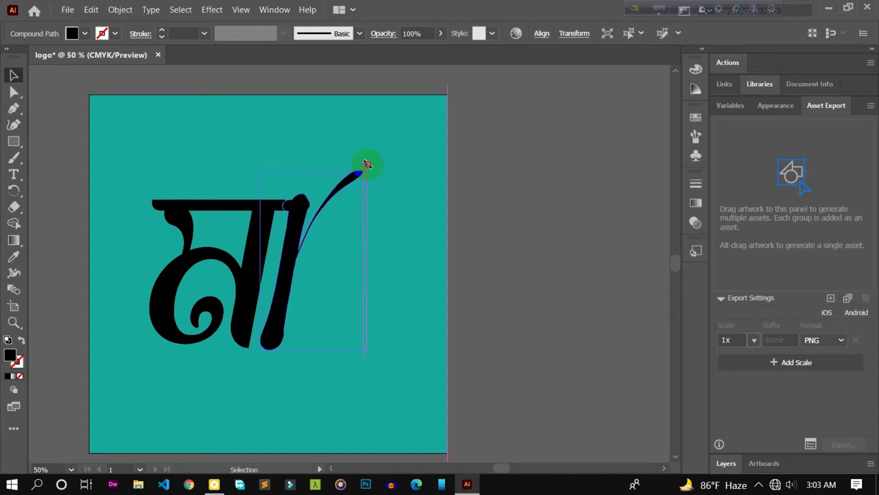
{"action": "left_click_drag", "start_coordinate": [260, 352], "coordinate": [261, 353]}
{"action": "left_click", "coordinate": [405, 282]}
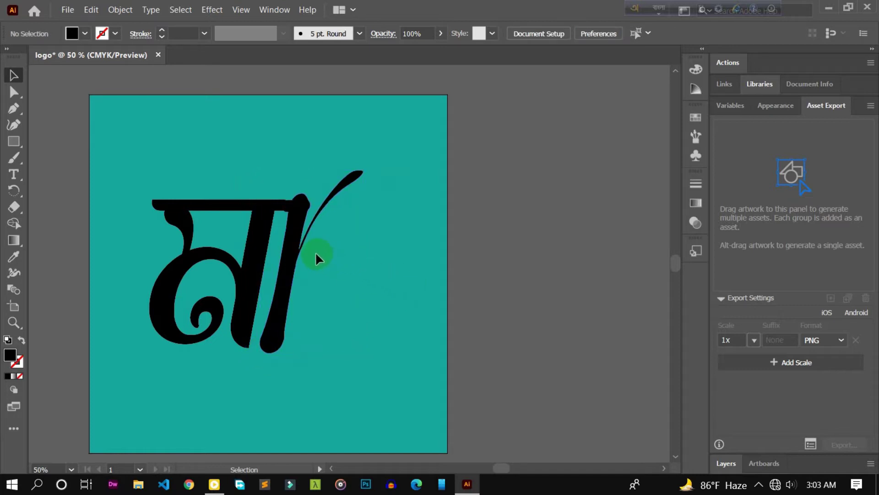
Zoom in on the ম's top-bar junction and nudge the letter slightly upward.
{"action": "scroll", "coordinate": [316, 257], "scroll_direction": "up", "scroll_amount": 1}
{"action": "scroll", "coordinate": [294, 226], "scroll_direction": "up", "scroll_amount": 1}
{"action": "scroll", "coordinate": [295, 226], "scroll_direction": "down", "scroll_amount": 1}
{"action": "scroll", "coordinate": [295, 224], "scroll_direction": "up", "scroll_amount": 3}
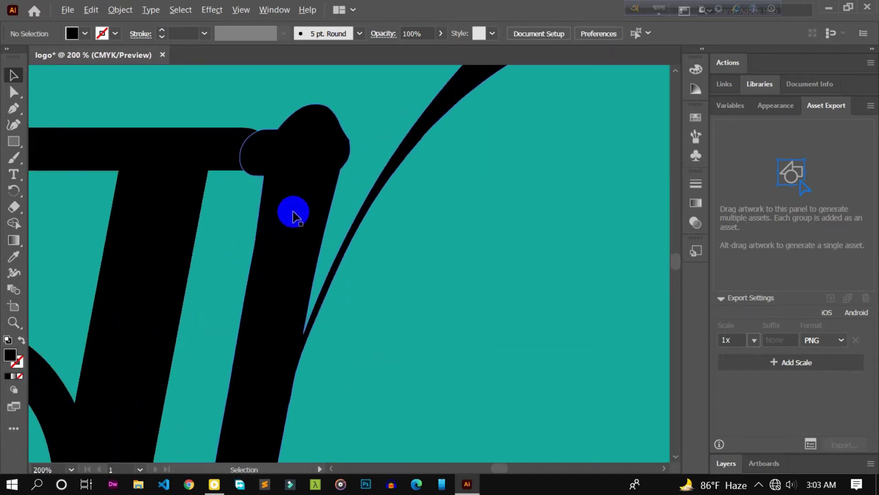
{"action": "scroll", "coordinate": [294, 218], "scroll_direction": "up", "scroll_amount": 3}
{"action": "scroll", "coordinate": [320, 219], "scroll_direction": "left", "scroll_amount": 2}
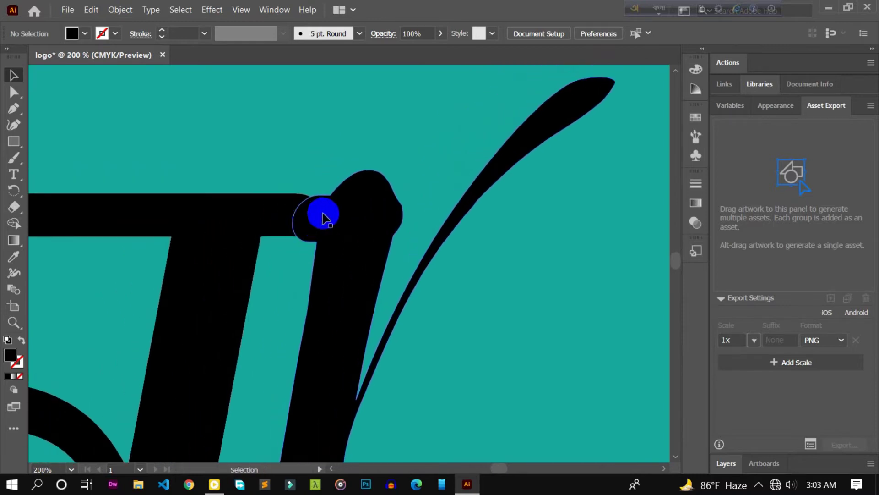
{"action": "scroll", "coordinate": [325, 218], "scroll_direction": "up", "scroll_amount": 2}
{"action": "left_click_drag", "start_coordinate": [342, 211], "coordinate": [330, 196]}
{"action": "scroll", "coordinate": [337, 200], "scroll_direction": "down", "scroll_amount": 1}
{"action": "scroll", "coordinate": [355, 202], "scroll_direction": "down", "scroll_amount": 1}
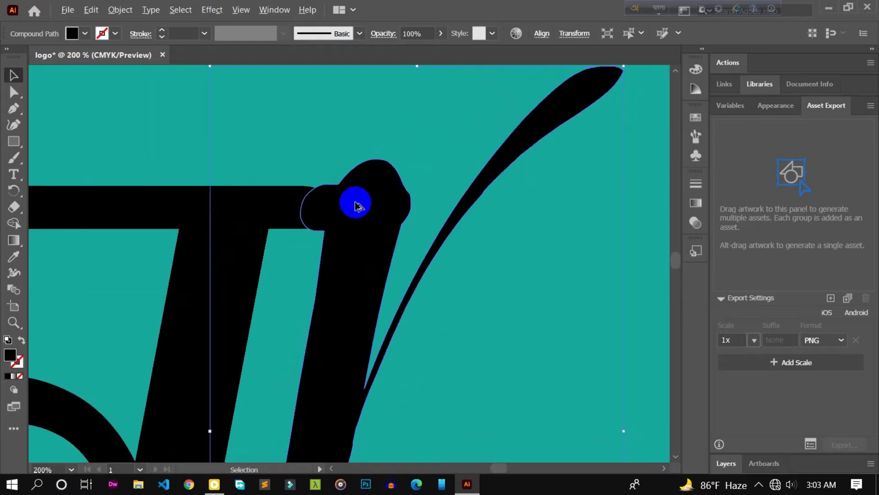
{"action": "scroll", "coordinate": [338, 278], "scroll_direction": "down", "scroll_amount": 4}
{"action": "left_click", "coordinate": [334, 251]}
{"action": "scroll", "coordinate": [350, 222], "scroll_direction": "up", "scroll_amount": 2}
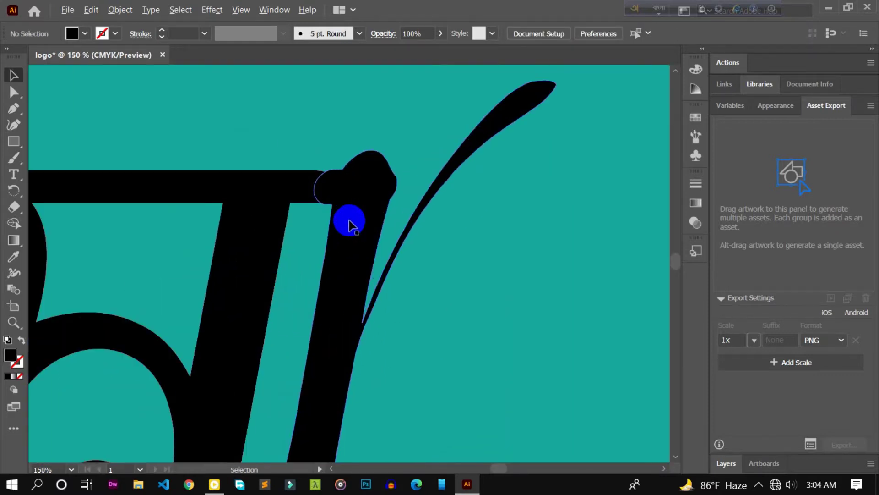
{"action": "scroll", "coordinate": [334, 216], "scroll_direction": "up", "scroll_amount": 1}
{"action": "scroll", "coordinate": [339, 229], "scroll_direction": "up", "scroll_amount": 1}
{"action": "scroll", "coordinate": [345, 243], "scroll_direction": "up", "scroll_amount": 3}
{"action": "scroll", "coordinate": [353, 233], "scroll_direction": "down", "scroll_amount": 2}
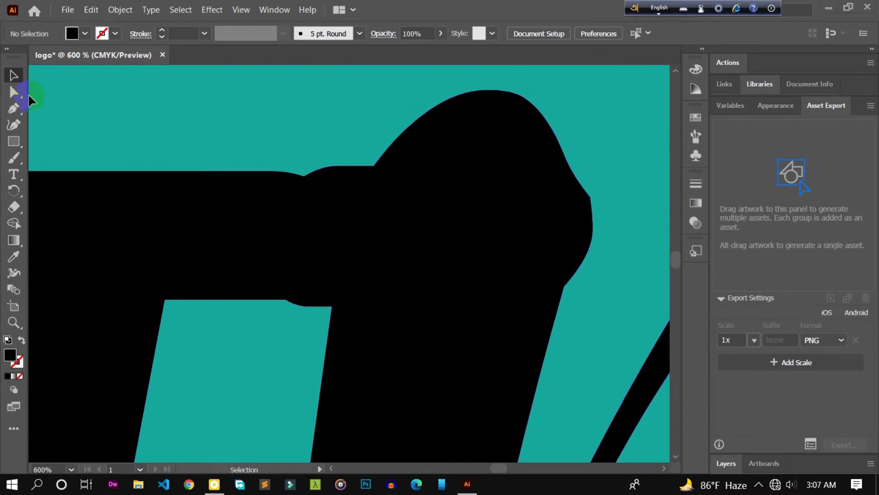
Drag the junction anchors to flatten the round bump where the top bar meets the stem.
{"action": "left_click_drag", "start_coordinate": [340, 258], "coordinate": [338, 215]}
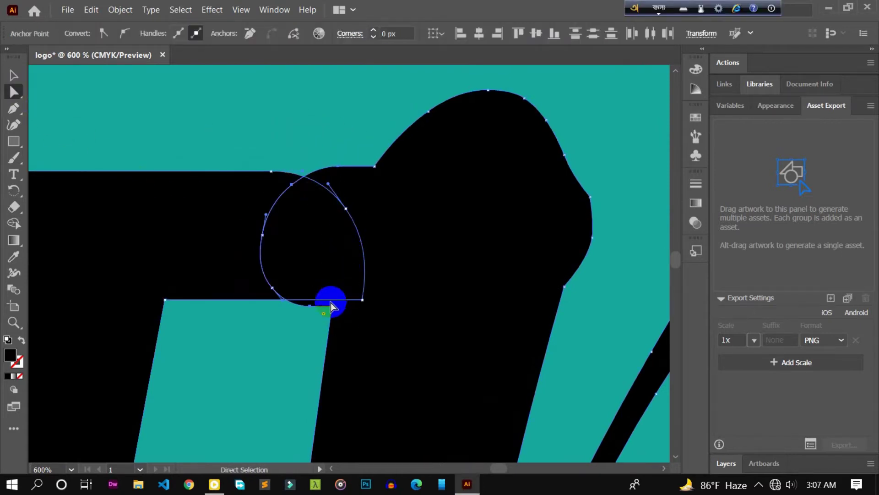
{"action": "left_click", "coordinate": [325, 315]}
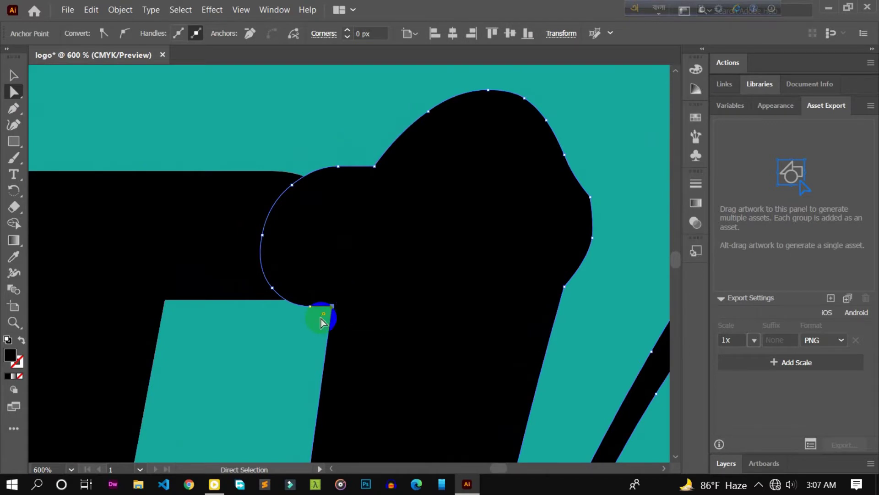
{"action": "left_click_drag", "start_coordinate": [292, 186], "coordinate": [209, 182]}
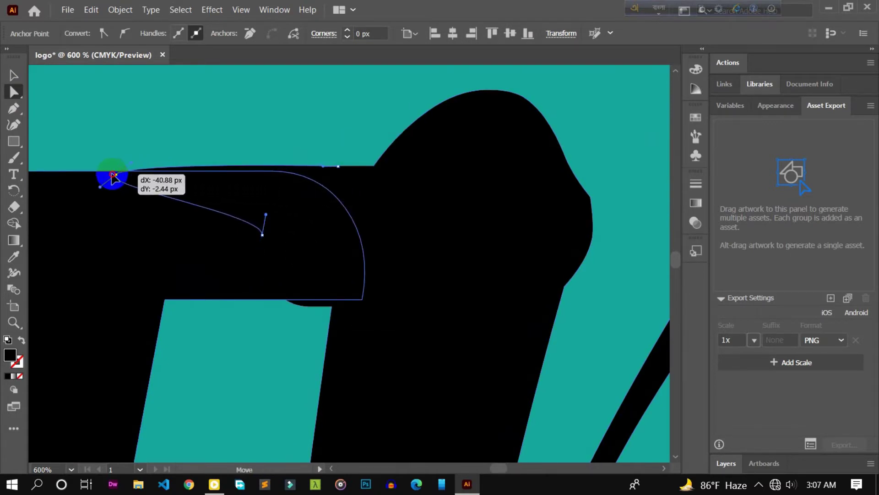
{"action": "left_click_drag", "start_coordinate": [209, 182], "coordinate": [103, 176]}
{"action": "mouse_move", "coordinate": [273, 288]}
{"action": "left_mouse_down"}
{"action": "mouse_move", "coordinate": [97, 282]}
{"action": "mouse_move", "coordinate": [87, 274]}
{"action": "left_mouse_up"}
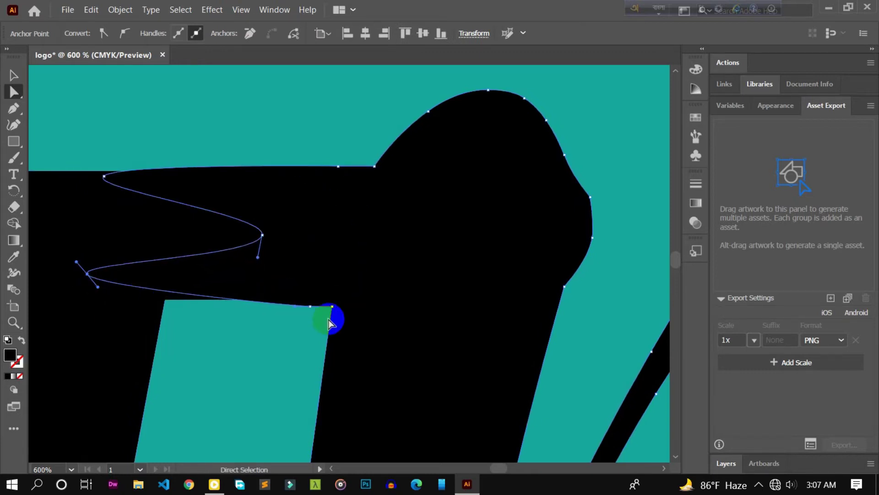
{"action": "mouse_move", "coordinate": [308, 305]}
{"action": "left_mouse_down"}
{"action": "mouse_move", "coordinate": [349, 299]}
{"action": "mouse_move", "coordinate": [334, 301]}
{"action": "left_mouse_up"}
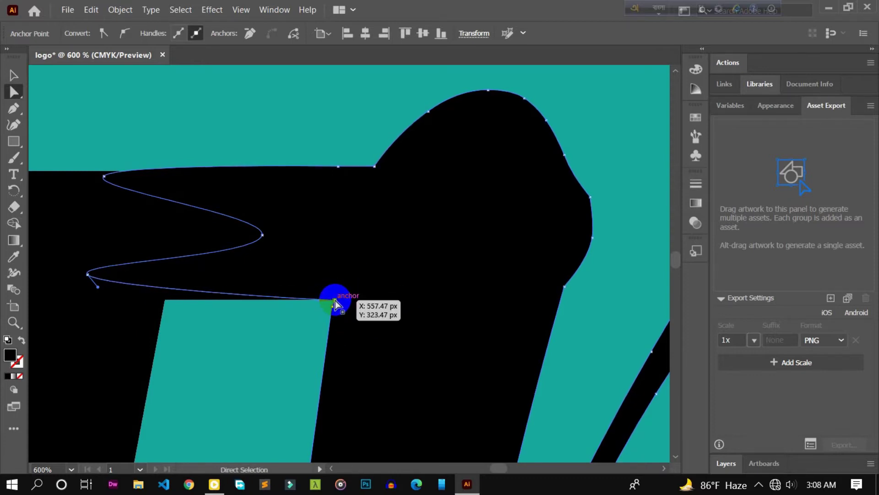
{"action": "scroll", "coordinate": [334, 303], "scroll_direction": "up", "scroll_amount": 3}
{"action": "scroll", "coordinate": [337, 308], "scroll_direction": "up", "scroll_amount": 3}
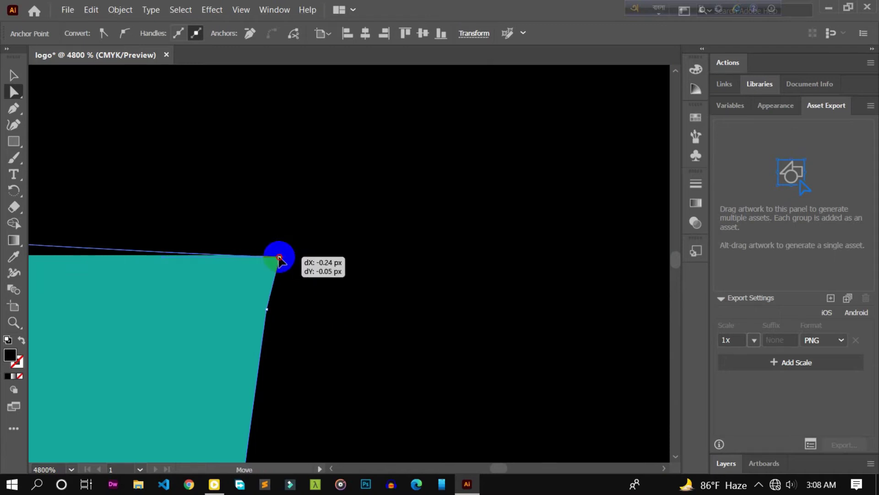
{"action": "left_click", "coordinate": [275, 257]}
{"action": "scroll", "coordinate": [276, 266], "scroll_direction": "down", "scroll_amount": 2}
{"action": "scroll", "coordinate": [276, 265], "scroll_direction": "down", "scroll_amount": 3}
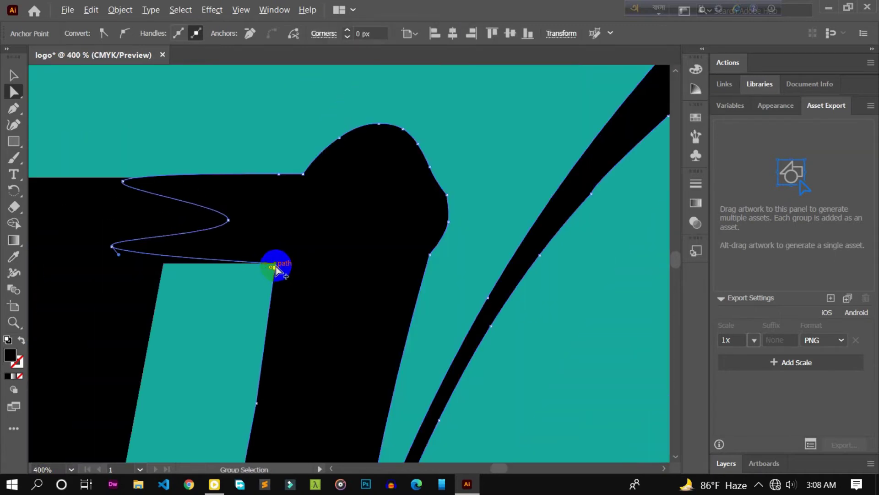
{"action": "mouse_move", "coordinate": [270, 260]}
{"action": "left_mouse_down"}
{"action": "mouse_move", "coordinate": [200, 223]}
{"action": "mouse_move", "coordinate": [101, 218]}
{"action": "left_mouse_up"}
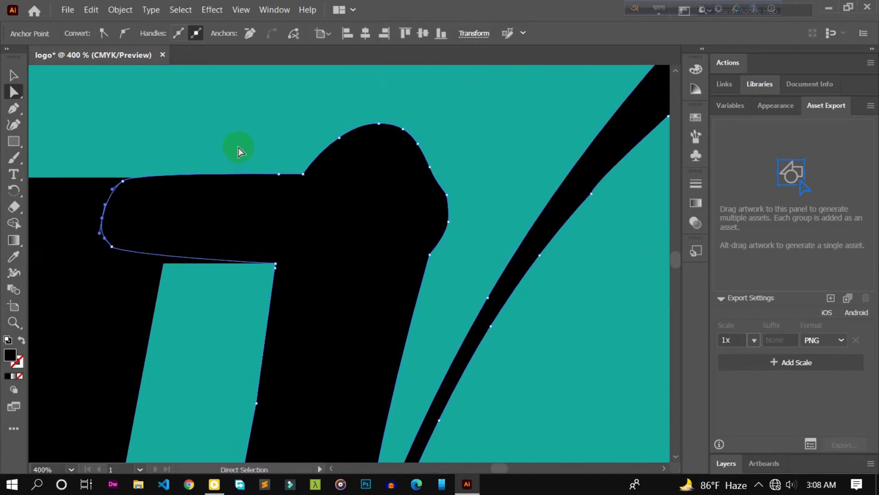
{"action": "left_click", "coordinate": [355, 190]}
Reshape the anchors at the top bar's rounded end into a smooth continuous edge.
{"action": "scroll", "coordinate": [183, 133], "scroll_direction": "left", "scroll_amount": 3}
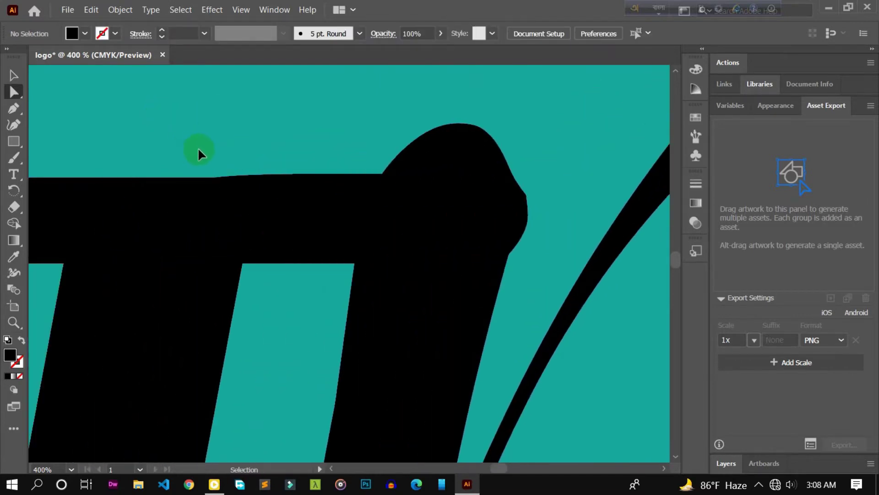
{"action": "scroll", "coordinate": [198, 147], "scroll_direction": "down", "scroll_amount": 3}
{"action": "scroll", "coordinate": [444, 236], "scroll_direction": "up", "scroll_amount": 4}
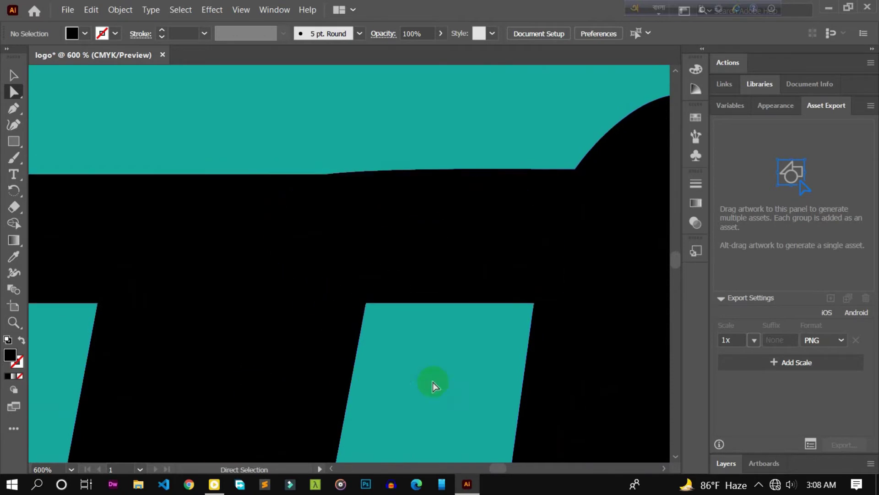
{"action": "scroll", "coordinate": [471, 191], "scroll_direction": "up", "scroll_amount": 1}
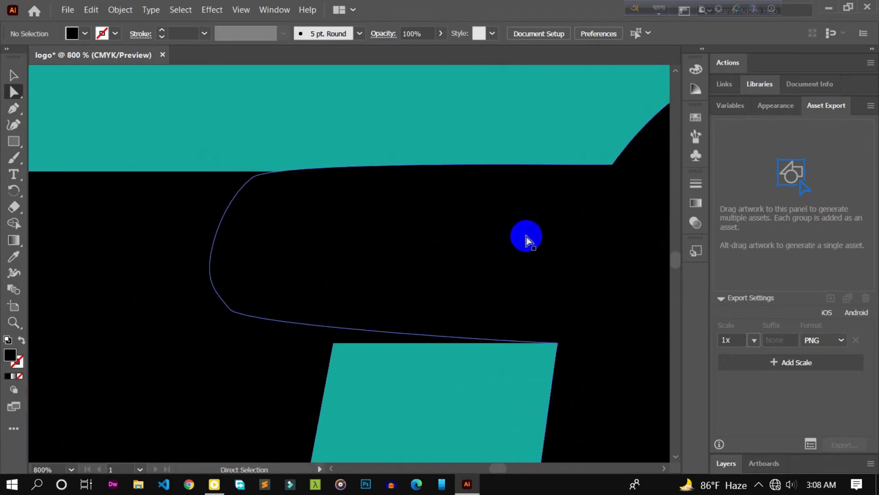
{"action": "left_click", "coordinate": [497, 195]}
{"action": "left_click_drag", "start_coordinate": [564, 164], "coordinate": [485, 252]}
{"action": "mouse_move", "coordinate": [477, 173]}
{"action": "left_mouse_down"}
{"action": "mouse_move", "coordinate": [570, 175]}
{"action": "mouse_move", "coordinate": [533, 172]}
{"action": "left_mouse_up"}
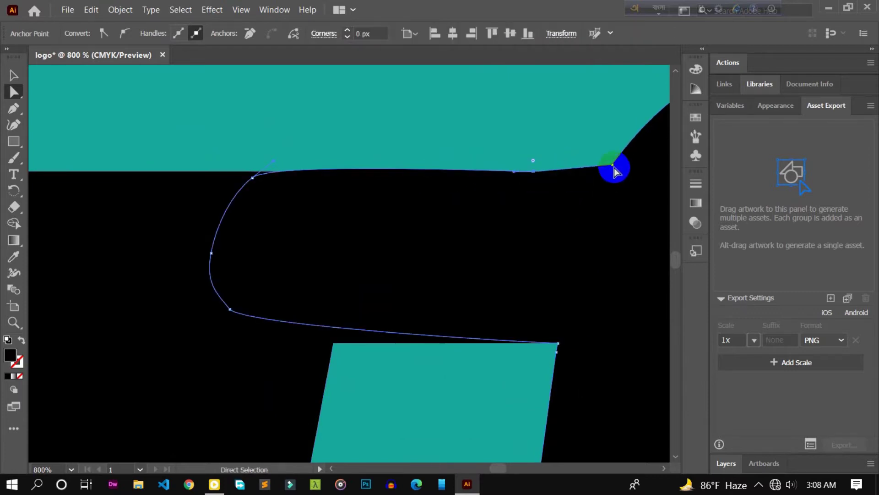
{"action": "left_click_drag", "start_coordinate": [614, 168], "coordinate": [618, 166]}
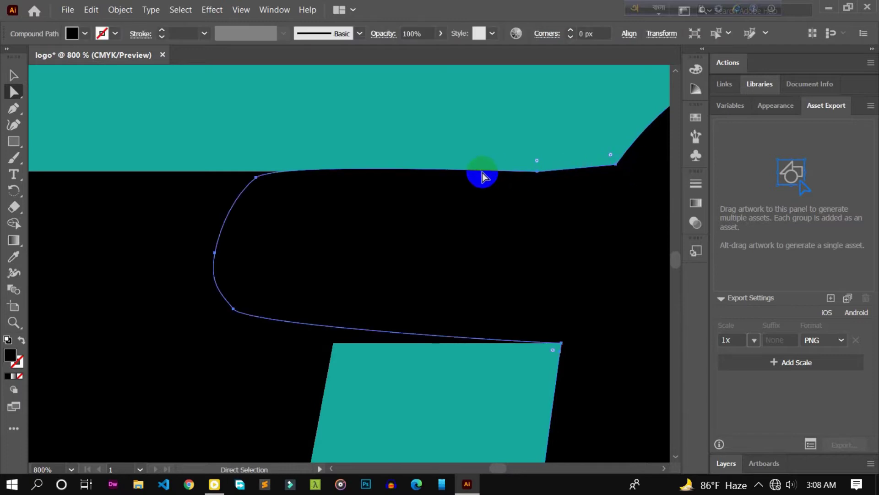
{"action": "left_click_drag", "start_coordinate": [255, 178], "coordinate": [247, 183]}
{"action": "key", "text": "ctrl+shift+a"}
{"action": "key", "text": "g"}
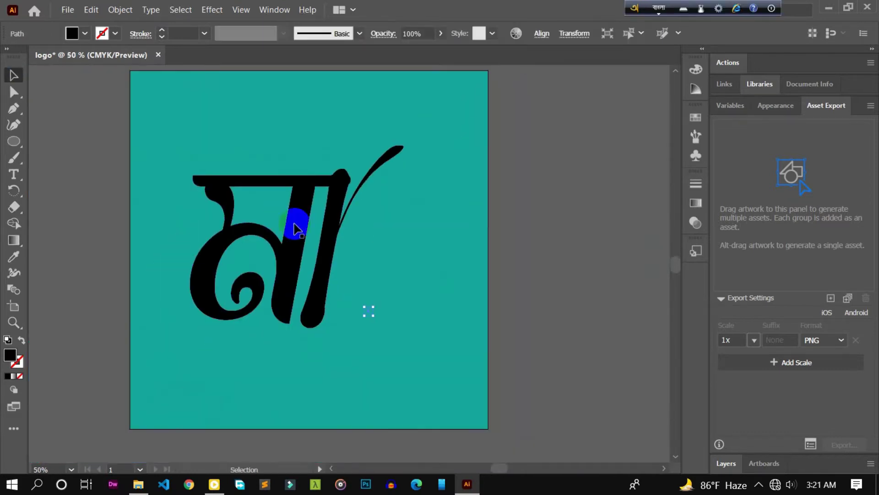
Move the letter up-left and draw a black ellipse with sharp top and bottom points.
{"action": "left_click_drag", "start_coordinate": [321, 316], "coordinate": [284, 240]}
{"action": "left_click", "coordinate": [14, 141]}
{"action": "scroll", "coordinate": [363, 220], "scroll_direction": "down", "scroll_amount": 1}
{"action": "left_click_drag", "start_coordinate": [368, 218], "coordinate": [470, 389]}
{"action": "left_click", "coordinate": [14, 91]}
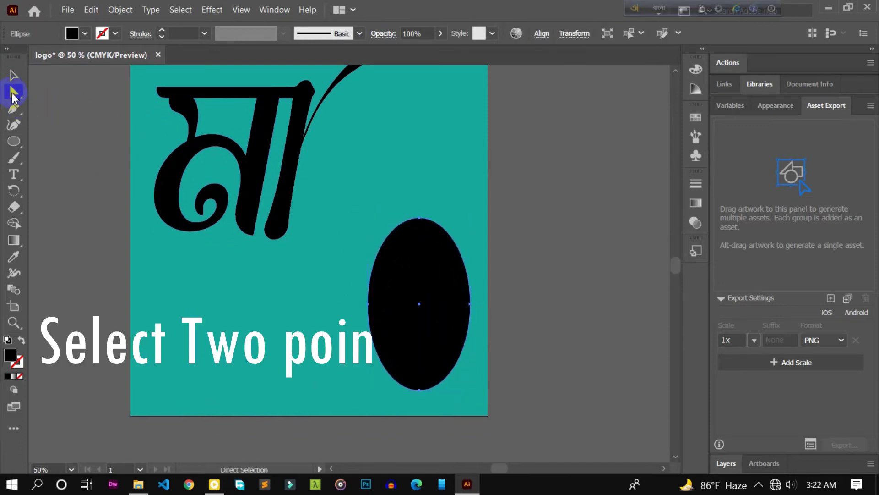
{"action": "left_click", "coordinate": [420, 223]}
{"action": "left_click", "coordinate": [420, 390], "text": "shift"}
{"action": "left_click", "coordinate": [104, 33]}
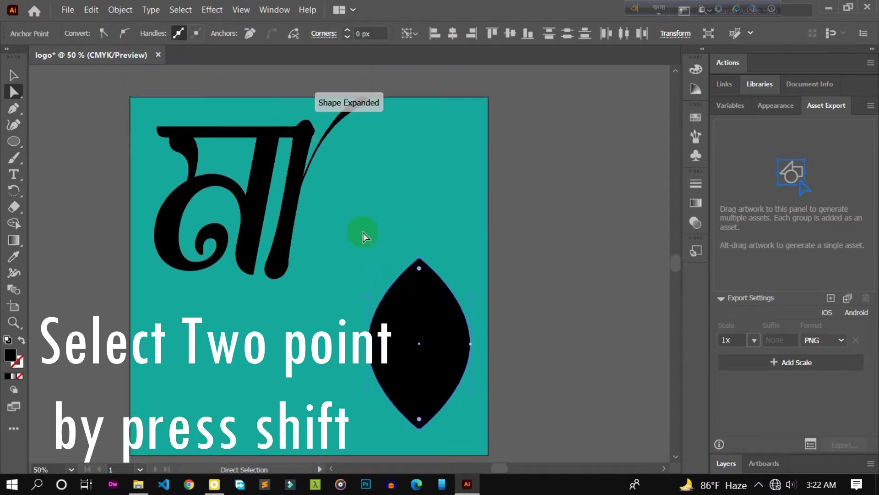
Enlarge the leaf shape and place it beside the letter.
{"action": "scroll", "coordinate": [464, 270], "scroll_direction": "up", "scroll_amount": 1}
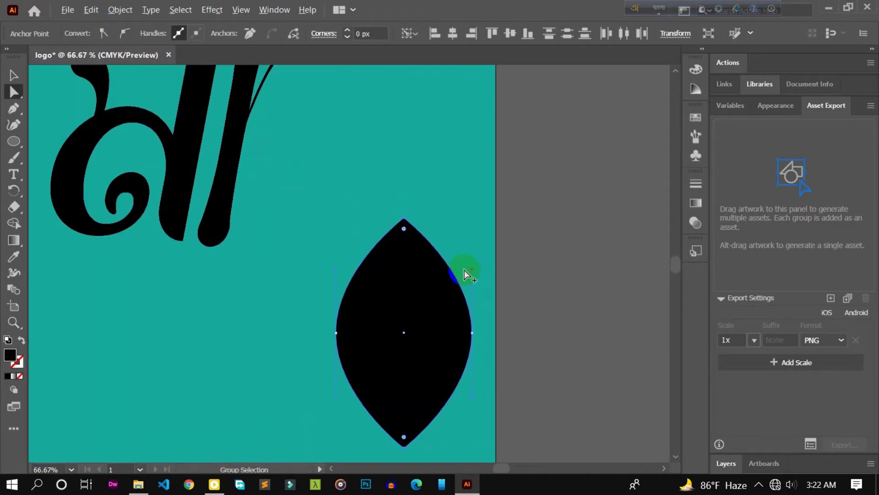
{"action": "left_click", "coordinate": [10, 75]}
{"action": "left_click_drag", "start_coordinate": [426, 313], "coordinate": [382, 257]}
{"action": "mouse_move", "coordinate": [428, 391]}
{"action": "left_mouse_down"}
{"action": "mouse_move", "coordinate": [507, 425]}
{"action": "mouse_move", "coordinate": [359, 342]}
{"action": "left_mouse_up"}
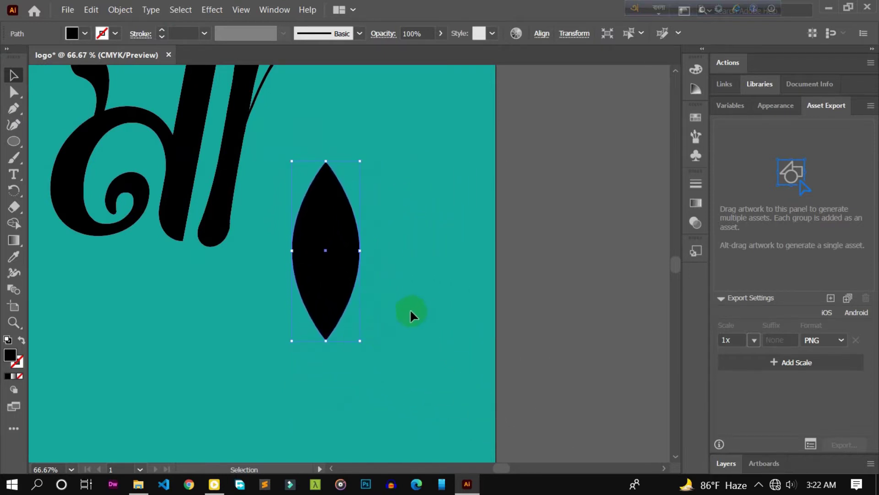
{"action": "scroll", "coordinate": [412, 320], "scroll_direction": "up", "scroll_amount": 2}
{"action": "left_click_drag", "start_coordinate": [344, 301], "coordinate": [423, 200]}
{"action": "scroll", "coordinate": [308, 304], "scroll_direction": "up", "scroll_amount": 3}
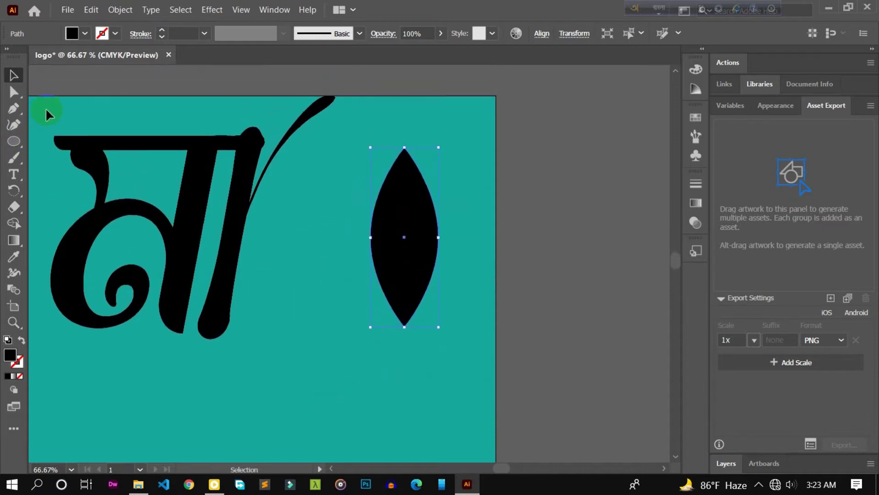
Move the মা letter down and to the right on the artboard.
{"action": "left_click", "coordinate": [193, 277]}
{"action": "scroll", "coordinate": [280, 239], "scroll_direction": "down", "scroll_amount": 1}
{"action": "scroll", "coordinate": [255, 230], "scroll_direction": "up", "scroll_amount": 1}
{"action": "mouse_move", "coordinate": [261, 259]}
{"action": "left_mouse_down"}
{"action": "mouse_move", "coordinate": [297, 322]}
{"action": "mouse_move", "coordinate": [311, 305]}
{"action": "left_mouse_up"}
Move the leaf to the top-left, shorten it, and bring it right and down.
{"action": "left_click_drag", "start_coordinate": [373, 153], "coordinate": [139, 111]}
{"action": "scroll", "coordinate": [162, 246], "scroll_direction": "up", "scroll_amount": 1}
{"action": "mouse_move", "coordinate": [161, 247]}
{"action": "left_mouse_down"}
{"action": "mouse_move", "coordinate": [143, 222]}
{"action": "mouse_move", "coordinate": [148, 193]}
{"action": "left_mouse_up"}
{"action": "left_click_drag", "start_coordinate": [133, 170], "coordinate": [305, 194]}
{"action": "scroll", "coordinate": [356, 279], "scroll_direction": "up", "scroll_amount": 1}
{"action": "scroll", "coordinate": [355, 278], "scroll_direction": "down", "scroll_amount": 1}
{"action": "left_click", "coordinate": [367, 192]}
Nudge the leaf slightly left so it sits above the letter.
{"action": "scroll", "coordinate": [359, 205], "scroll_direction": "up", "scroll_amount": 1}
{"action": "scroll", "coordinate": [359, 205], "scroll_direction": "up", "scroll_amount": 1}
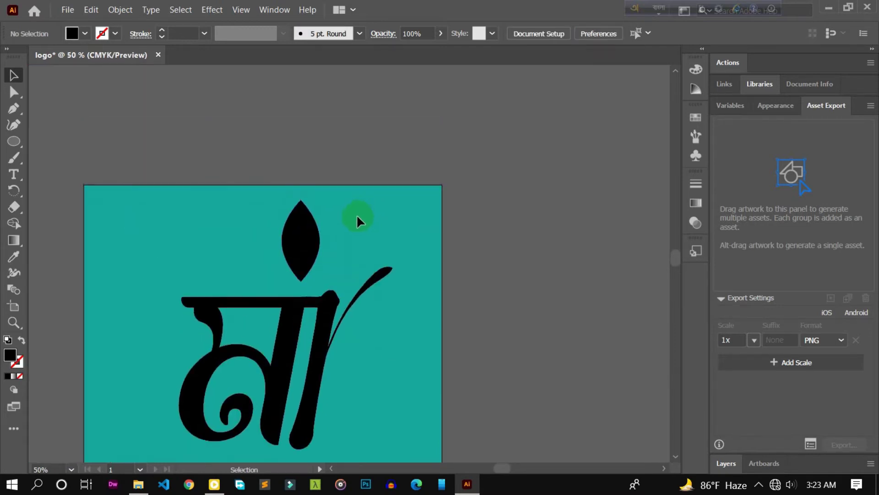
{"action": "scroll", "coordinate": [357, 214], "scroll_direction": "down", "scroll_amount": 1}
{"action": "left_click_drag", "start_coordinate": [304, 213], "coordinate": [316, 214]}
{"action": "left_click", "coordinate": [374, 219]}
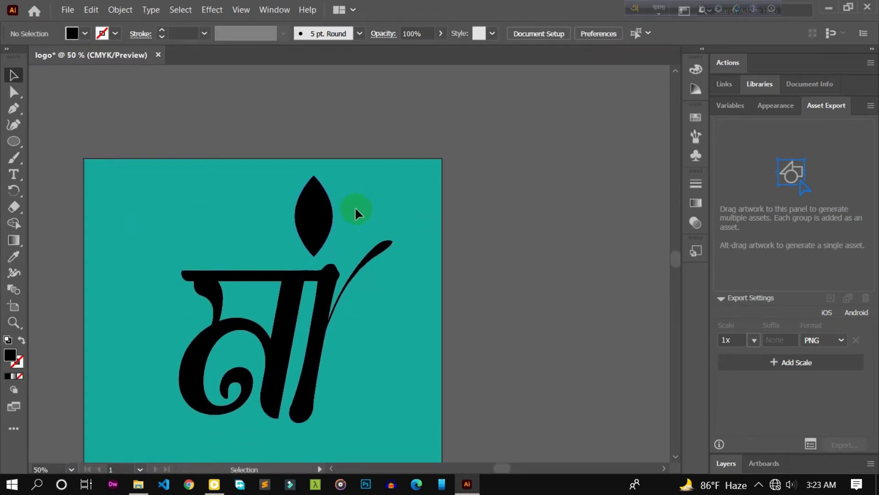
{"action": "scroll", "coordinate": [356, 205], "scroll_direction": "up", "scroll_amount": 1}
{"action": "left_click", "coordinate": [328, 214]}
{"action": "scroll", "coordinate": [328, 214], "scroll_direction": "up", "scroll_amount": 1}
{"action": "mouse_move", "coordinate": [320, 216]}
{"action": "left_mouse_down"}
{"action": "mouse_move", "coordinate": [265, 206]}
{"action": "mouse_move", "coordinate": [240, 226]}
{"action": "left_mouse_up"}
Try rotating the leaf about 50°, then undo the tilt so it lies horizontal.
{"action": "left_click", "coordinate": [59, 138]}
{"action": "mouse_move", "coordinate": [328, 94]}
{"action": "left_mouse_down"}
{"action": "mouse_move", "coordinate": [162, 111]}
{"action": "mouse_move", "coordinate": [122, 131]}
{"action": "left_mouse_up"}
{"action": "left_click", "coordinate": [265, 244]}
{"action": "left_click", "coordinate": [397, 271]}
{"action": "key", "text": "ctrl+z"}
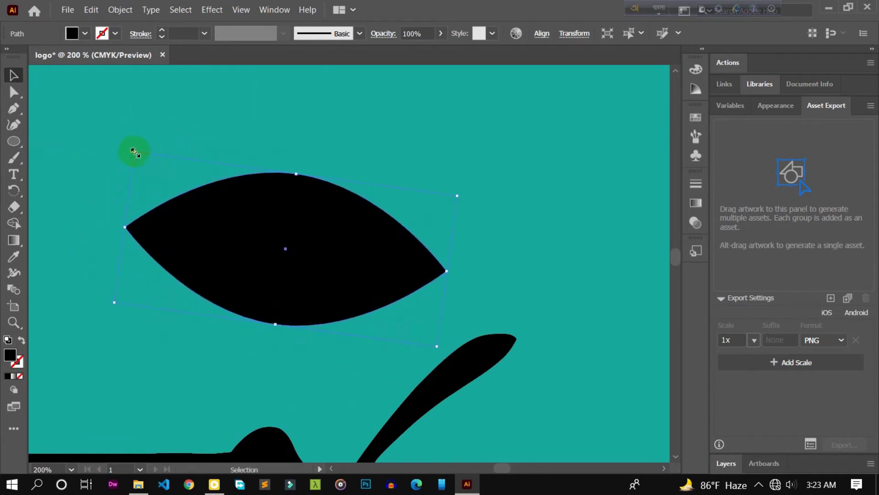
{"action": "left_click", "coordinate": [103, 164]}
Draw a wavy Pen path from the leaf's left tip to its right tip.
{"action": "left_click", "coordinate": [10, 112]}
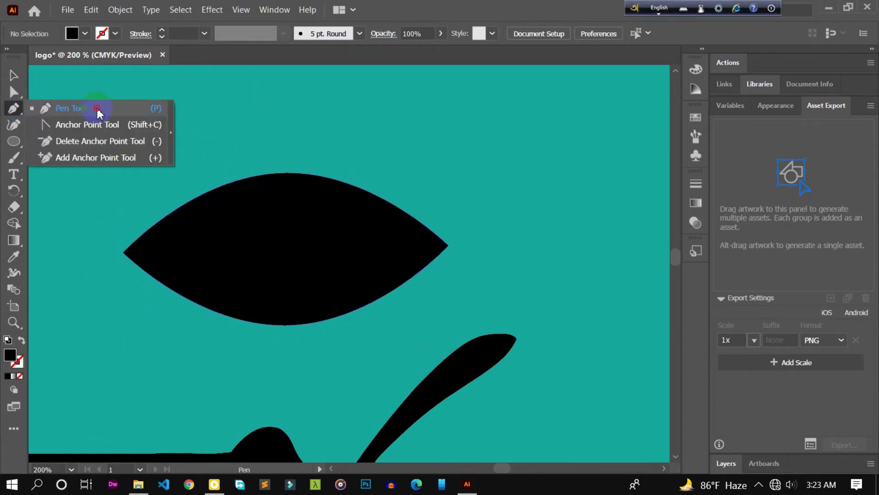
{"action": "left_click", "coordinate": [103, 259]}
{"action": "left_click_drag", "start_coordinate": [266, 248], "coordinate": [350, 276]}
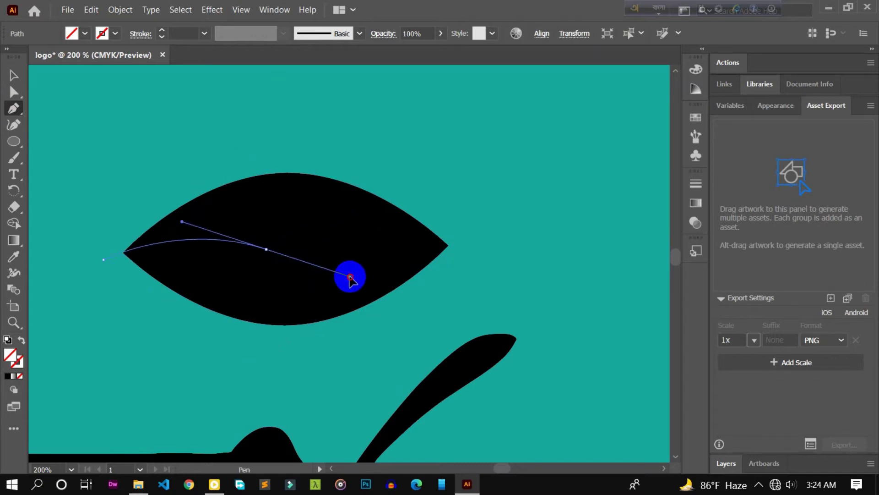
{"action": "left_click_drag", "start_coordinate": [267, 251], "coordinate": [349, 238]}
{"action": "left_click", "coordinate": [365, 230]}
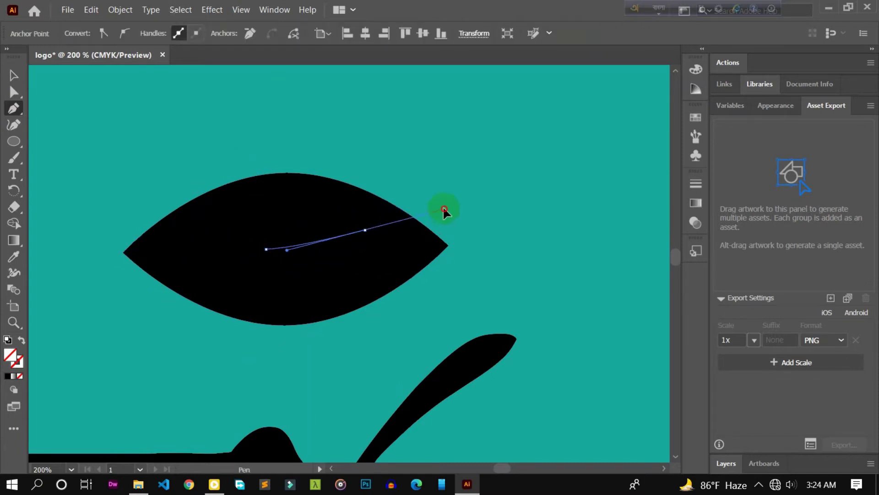
{"action": "left_click_drag", "start_coordinate": [425, 207], "coordinate": [414, 208]}
{"action": "left_click", "coordinate": [449, 250]}
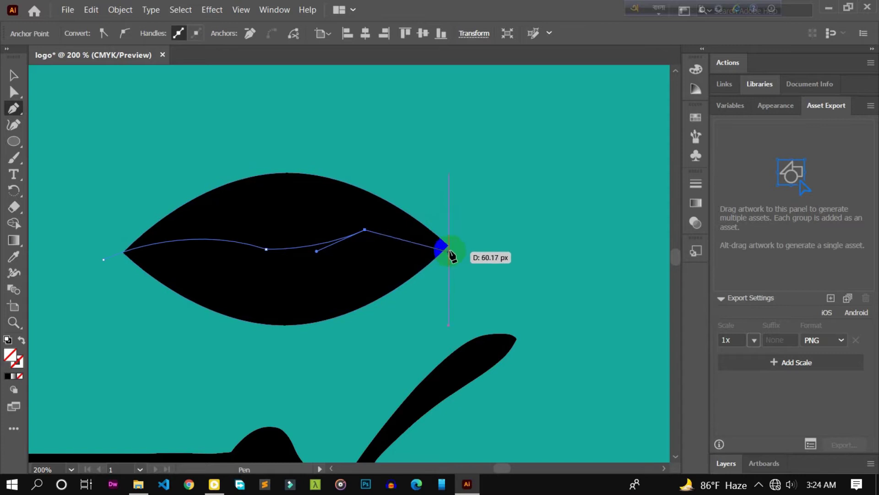
{"action": "left_click_drag", "start_coordinate": [500, 255], "coordinate": [538, 276]}
{"action": "mouse_move", "coordinate": [483, 259]}
{"action": "left_mouse_down"}
{"action": "mouse_move", "coordinate": [495, 268]}
{"action": "mouse_move", "coordinate": [484, 264]}
{"action": "left_mouse_up"}
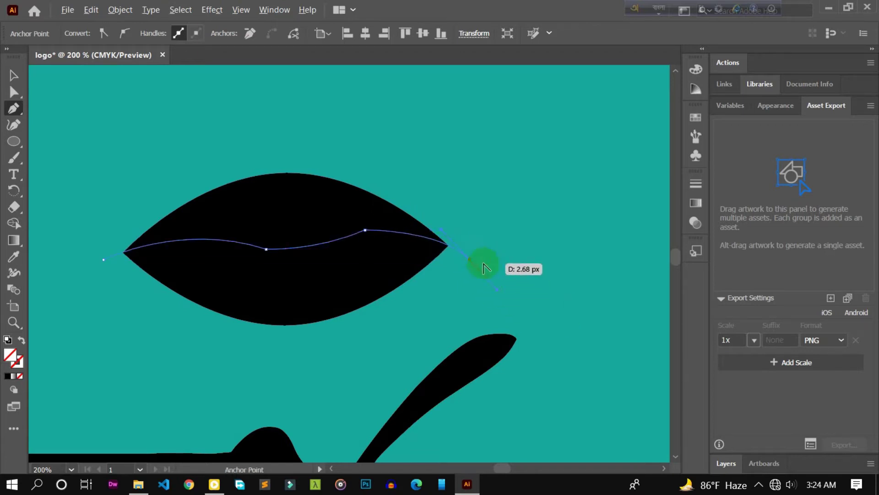
{"action": "left_click_drag", "start_coordinate": [584, 207], "coordinate": [9, 71]}
{"action": "left_click", "coordinate": [14, 75]}
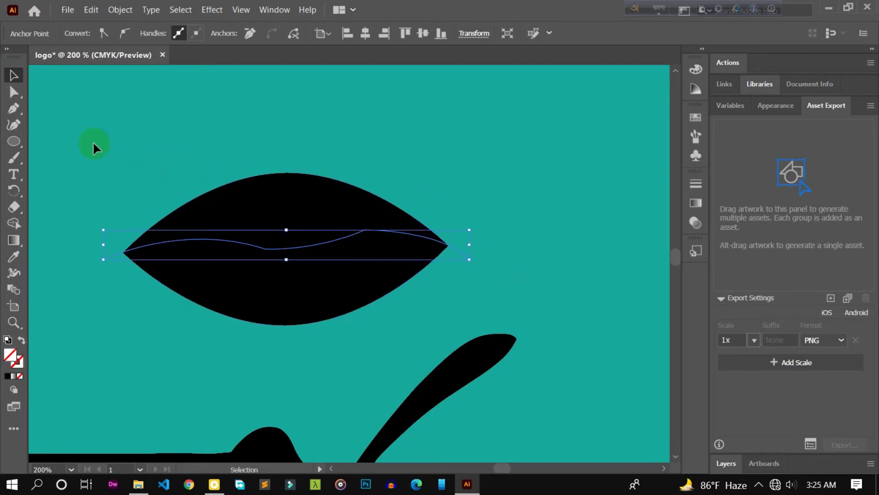
Use Shape Builder to fill the lens's upper half red and lower half green.
{"action": "left_click", "coordinate": [130, 108]}
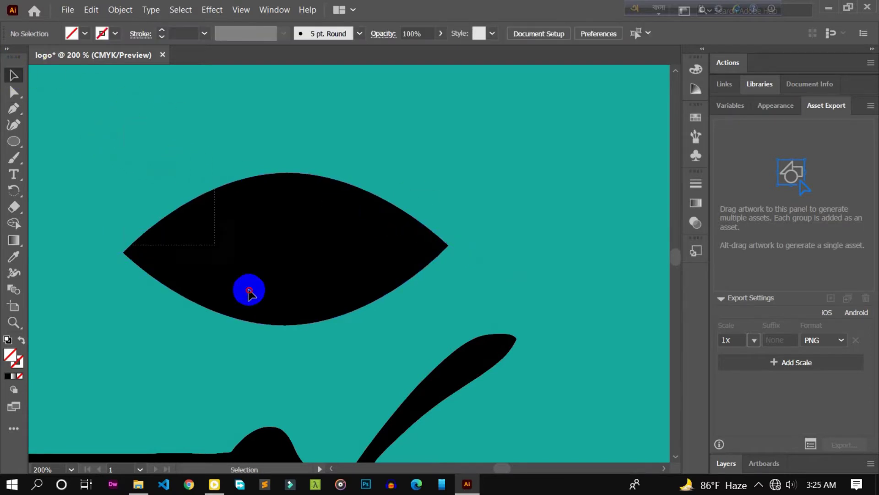
{"action": "left_click", "coordinate": [379, 300]}
{"action": "left_click", "coordinate": [14, 223]}
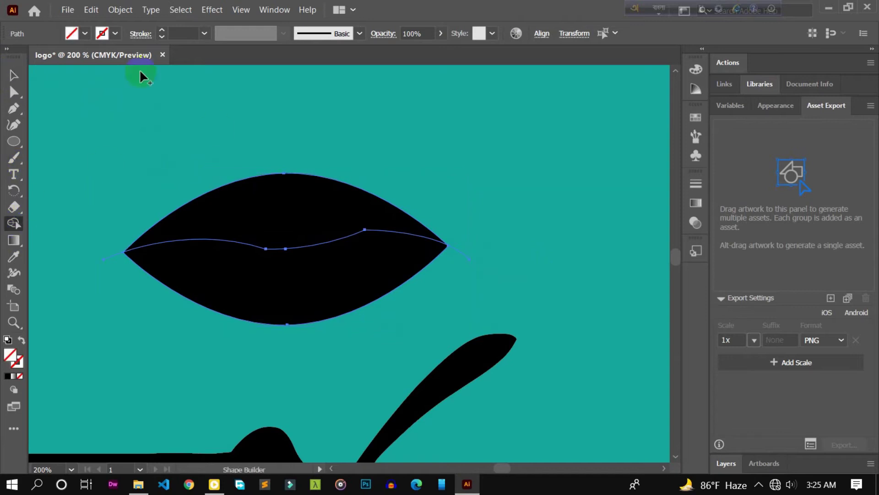
{"action": "left_click", "coordinate": [84, 33]}
{"action": "left_click", "coordinate": [47, 55]}
{"action": "left_click", "coordinate": [295, 209]}
{"action": "left_click", "coordinate": [71, 33]}
{"action": "left_click", "coordinate": [321, 269]}
Move the split red-and-green leaf up and to the right.
{"action": "key", "text": "v"}
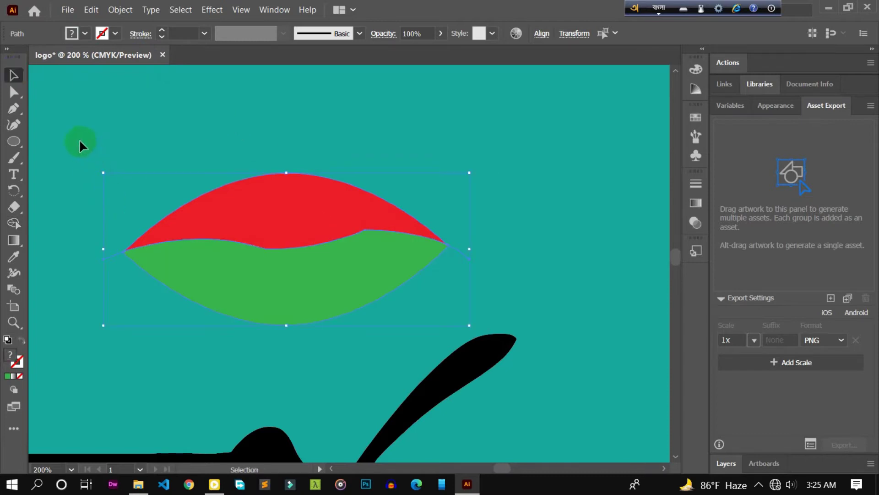
{"action": "left_click", "coordinate": [79, 141]}
{"action": "left_click", "coordinate": [267, 201]}
{"action": "left_click_drag", "start_coordinate": [295, 195], "coordinate": [340, 173]}
{"action": "left_click", "coordinate": [140, 188]}
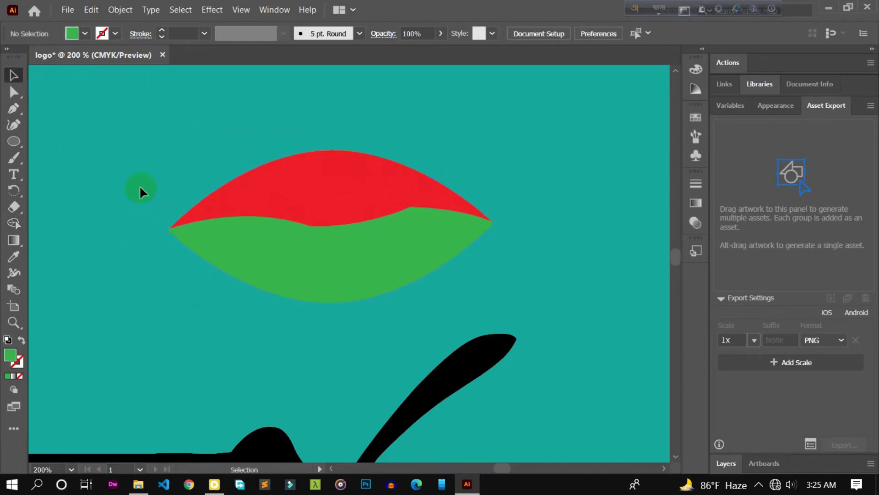
Check the stray path and shapes below the leaf, deleting then restoring them.
{"action": "left_click_drag", "start_coordinate": [91, 142], "coordinate": [168, 258]}
{"action": "left_click", "coordinate": [124, 252]}
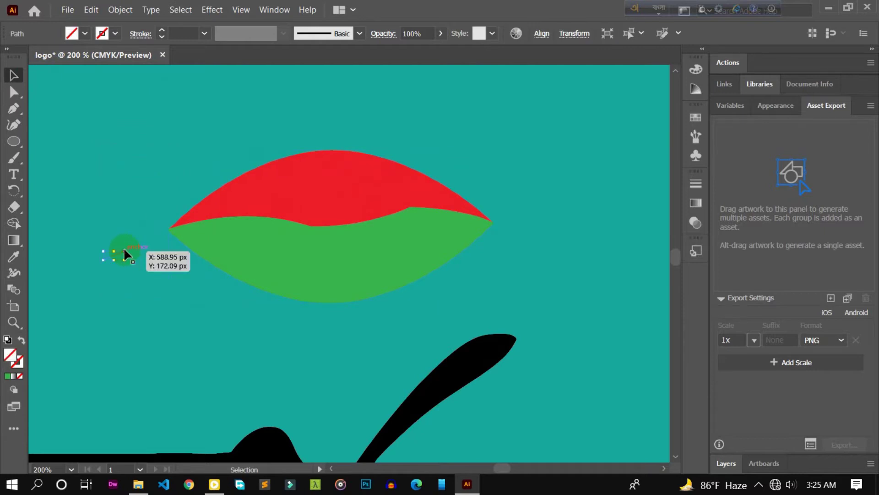
{"action": "left_click", "coordinate": [468, 242]}
{"action": "left_click_drag", "start_coordinate": [515, 236], "coordinate": [229, 300]}
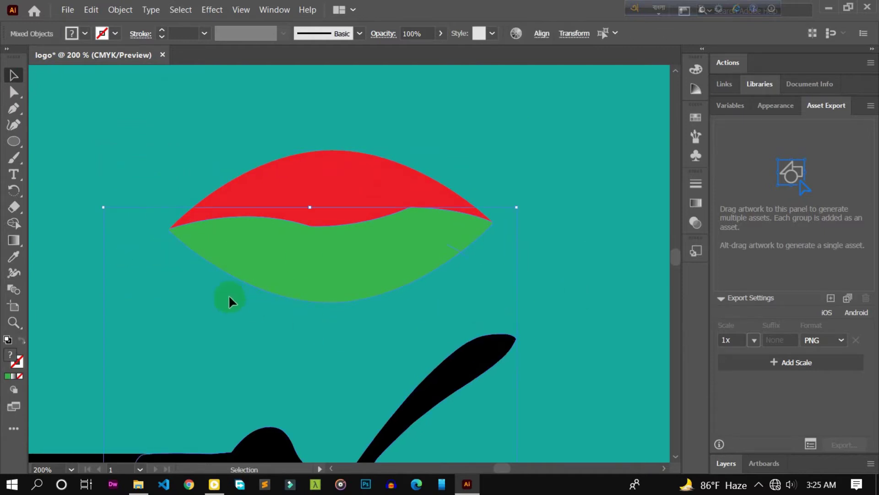
{"action": "key", "text": "Delete"}
{"action": "key", "text": "ctrl+z"}
{"action": "left_click", "coordinate": [499, 244]}
{"action": "scroll", "coordinate": [447, 251], "scroll_direction": "up", "scroll_amount": 4}
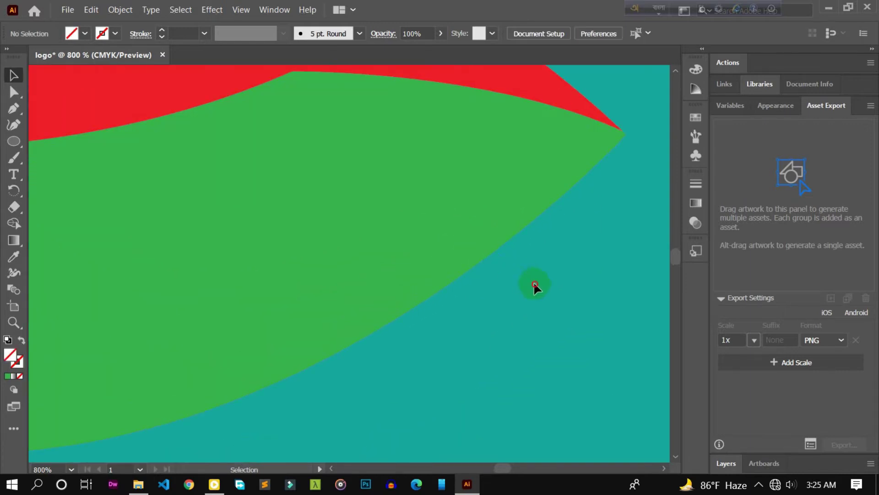
{"action": "scroll", "coordinate": [522, 273], "scroll_direction": "down", "scroll_amount": 1}
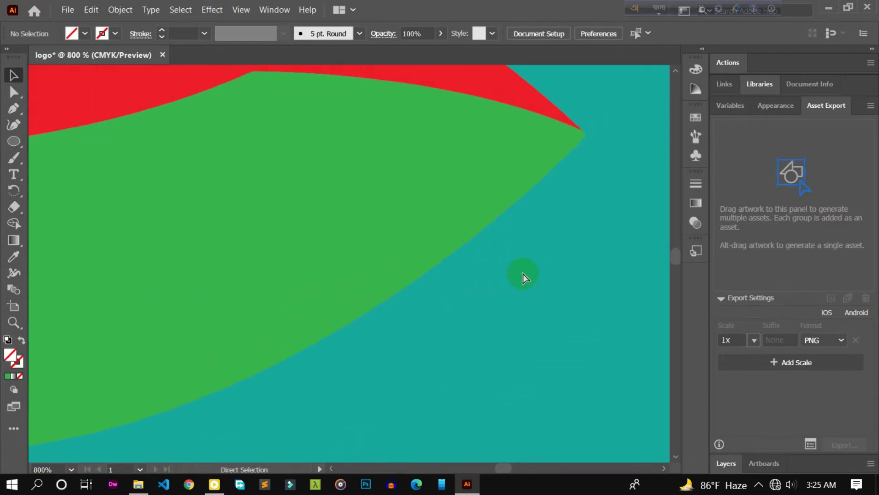
{"action": "scroll", "coordinate": [504, 266], "scroll_direction": "down", "scroll_amount": 3}
{"action": "scroll", "coordinate": [491, 260], "scroll_direction": "down", "scroll_amount": 5}
{"action": "scroll", "coordinate": [485, 260], "scroll_direction": "up", "scroll_amount": 2}
Group the red and green leaf halves with Object > Group.
{"action": "scroll", "coordinate": [471, 206], "scroll_direction": "down", "scroll_amount": 1}
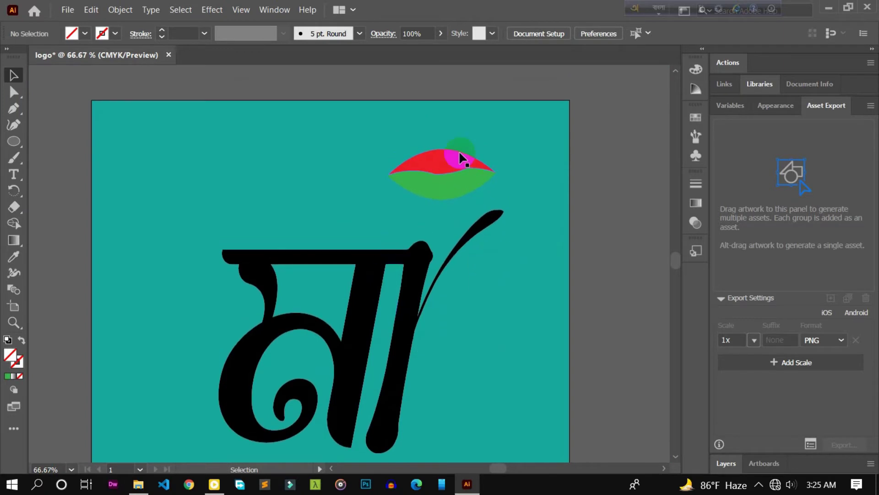
{"action": "mouse_move", "coordinate": [434, 207]}
{"action": "left_mouse_down"}
{"action": "mouse_move", "coordinate": [392, 148]}
{"action": "mouse_move", "coordinate": [467, 145]}
{"action": "mouse_move", "coordinate": [408, 169]}
{"action": "left_mouse_up"}
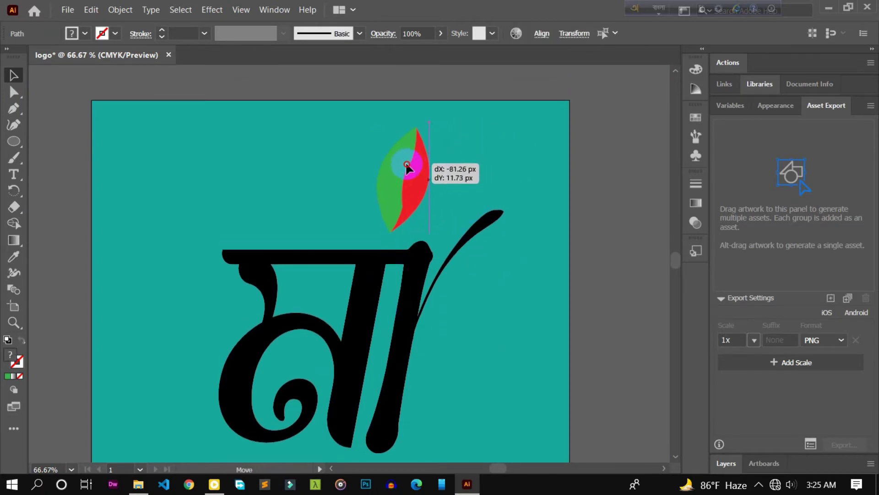
{"action": "scroll", "coordinate": [395, 168], "scroll_direction": "up", "scroll_amount": 1}
{"action": "left_click", "coordinate": [120, 9]}
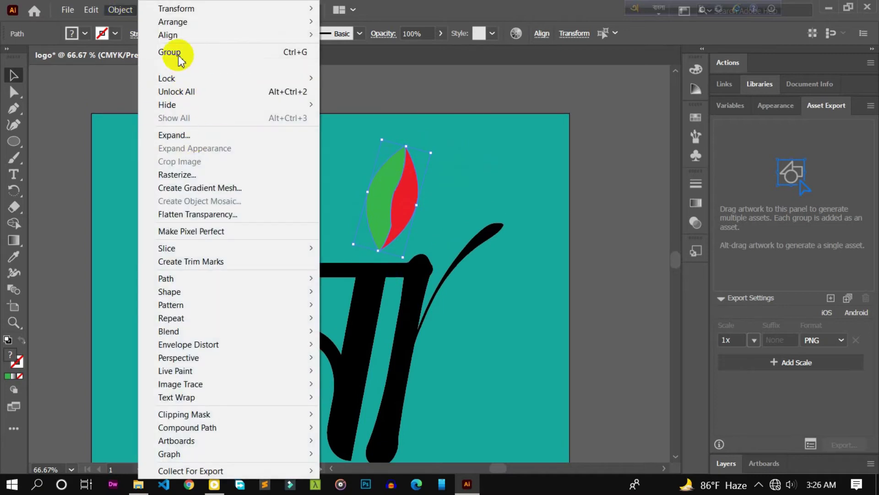
{"action": "left_click", "coordinate": [171, 52]}
Place the grouped leaf on top of the মা letter's stem.
{"action": "left_click_drag", "start_coordinate": [389, 200], "coordinate": [394, 213]}
{"action": "scroll", "coordinate": [394, 208], "scroll_direction": "down", "scroll_amount": 3}
{"action": "left_click", "coordinate": [476, 162]}
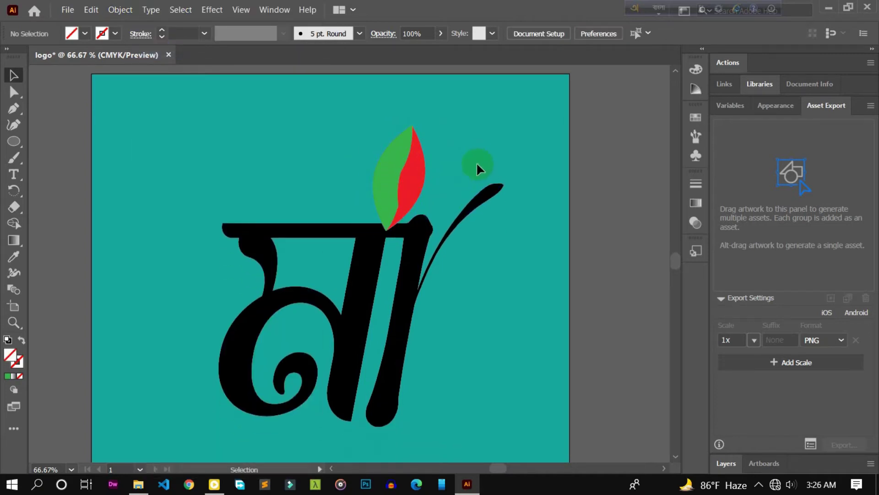
{"action": "scroll", "coordinate": [465, 174], "scroll_direction": "down", "scroll_amount": 1}
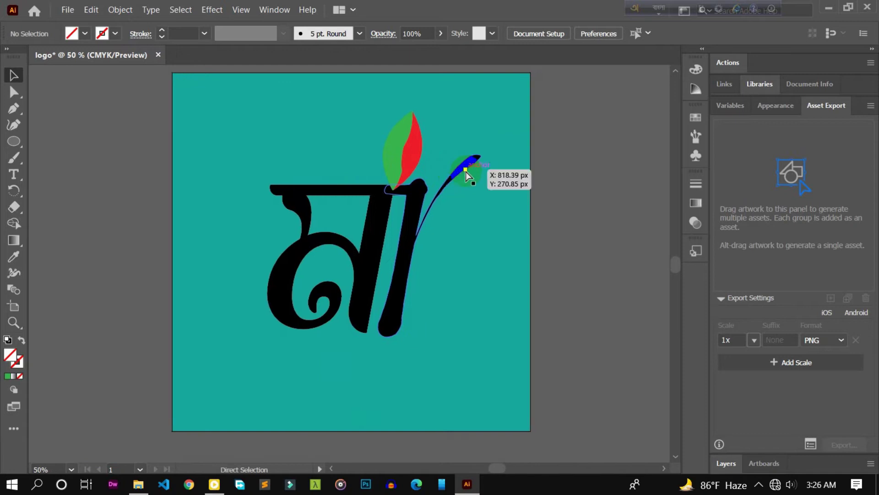
{"action": "scroll", "coordinate": [466, 172], "scroll_direction": "right", "scroll_amount": 1}
{"action": "scroll", "coordinate": [454, 174], "scroll_direction": "up", "scroll_amount": 1}
{"action": "left_click_drag", "start_coordinate": [378, 184], "coordinate": [378, 183]}
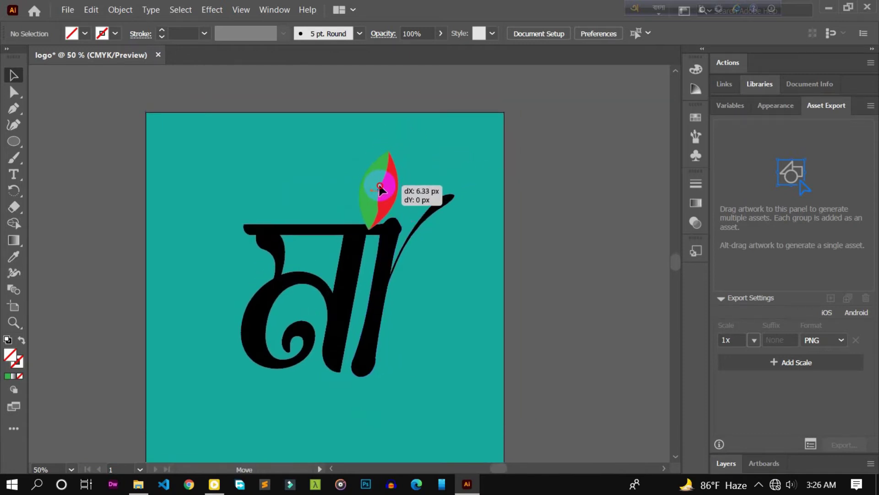
{"action": "scroll", "coordinate": [377, 144], "scroll_direction": "down", "scroll_amount": 3}
Enlarge the মা letter, shift it up-left, and set the leaf on its stem top.
{"action": "left_click_drag", "start_coordinate": [391, 145], "coordinate": [476, 114]}
{"action": "mouse_move", "coordinate": [236, 147]}
{"action": "left_mouse_down"}
{"action": "mouse_move", "coordinate": [410, 338]}
{"action": "mouse_move", "coordinate": [492, 368]}
{"action": "left_mouse_up"}
{"action": "mouse_move", "coordinate": [410, 292]}
{"action": "left_mouse_down"}
{"action": "mouse_move", "coordinate": [377, 271]}
{"action": "mouse_move", "coordinate": [375, 281]}
{"action": "left_mouse_up"}
{"action": "mouse_move", "coordinate": [482, 116]}
{"action": "left_mouse_down"}
{"action": "mouse_move", "coordinate": [379, 138]}
{"action": "mouse_move", "coordinate": [386, 139]}
{"action": "left_mouse_up"}
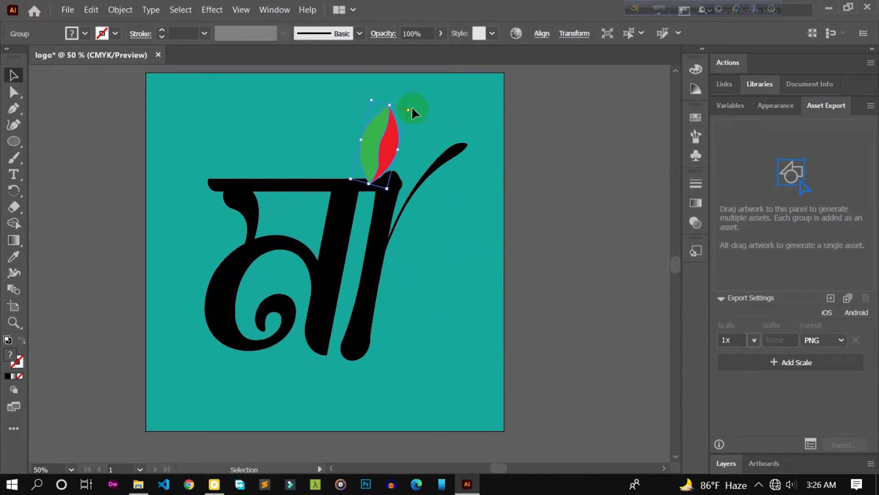
{"action": "left_click_drag", "start_coordinate": [390, 139], "coordinate": [424, 127]}
Place a copy of the leaf to the left and tilt it further left.
{"action": "left_click_drag", "start_coordinate": [378, 146], "coordinate": [328, 135], "text": "alt"}
{"action": "scroll", "coordinate": [387, 197], "scroll_direction": "down", "scroll_amount": 1}
{"action": "scroll", "coordinate": [387, 197], "scroll_direction": "up", "scroll_amount": 1}
{"action": "scroll", "coordinate": [419, 221], "scroll_direction": "up", "scroll_amount": 2}
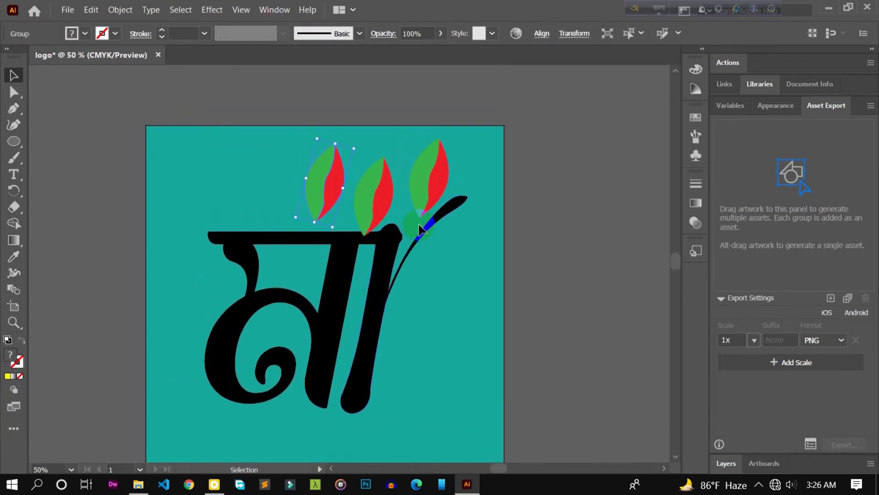
{"action": "scroll", "coordinate": [419, 221], "scroll_direction": "up", "scroll_amount": 1, "text": "alt"}
{"action": "scroll", "coordinate": [420, 228], "scroll_direction": "up", "scroll_amount": 1, "text": "alt"}
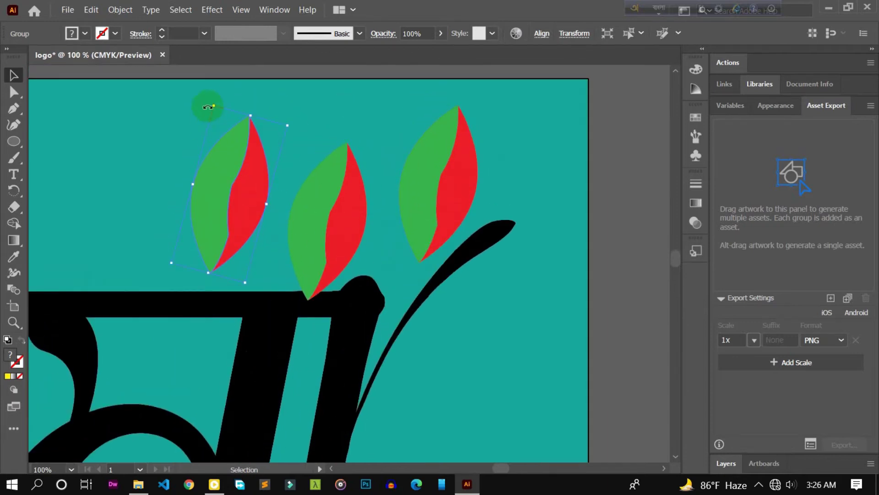
{"action": "left_click_drag", "start_coordinate": [214, 99], "coordinate": [137, 124]}
{"action": "left_click_drag", "start_coordinate": [228, 206], "coordinate": [213, 206]}
Rotate and shrink the right and left leaves and position them beside the centre leaf.
{"action": "left_click_drag", "start_coordinate": [474, 184], "coordinate": [429, 193]}
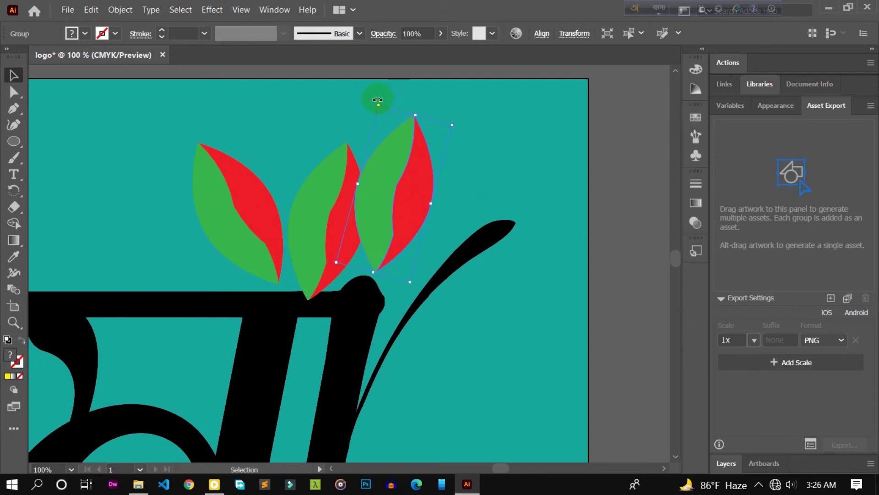
{"action": "left_click_drag", "start_coordinate": [379, 105], "coordinate": [405, 98]}
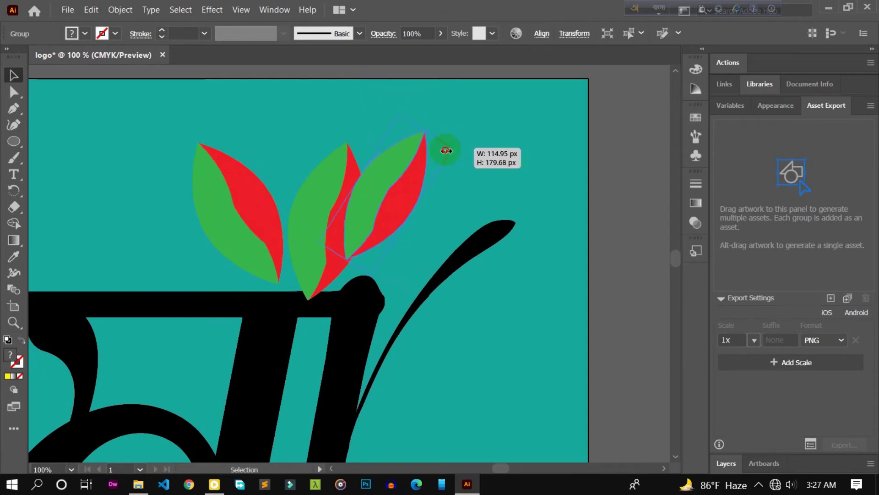
{"action": "left_click_drag", "start_coordinate": [470, 149], "coordinate": [407, 183]}
{"action": "left_click_drag", "start_coordinate": [383, 213], "coordinate": [401, 224]}
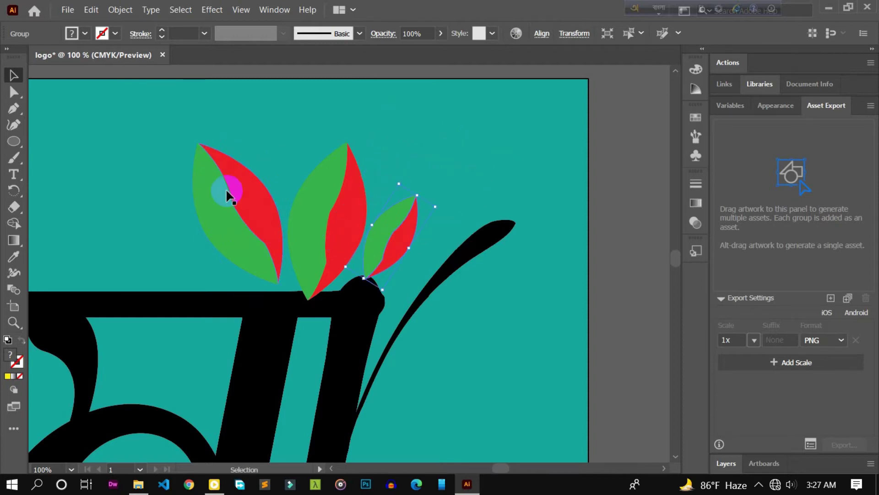
{"action": "left_click_drag", "start_coordinate": [234, 124], "coordinate": [234, 195]}
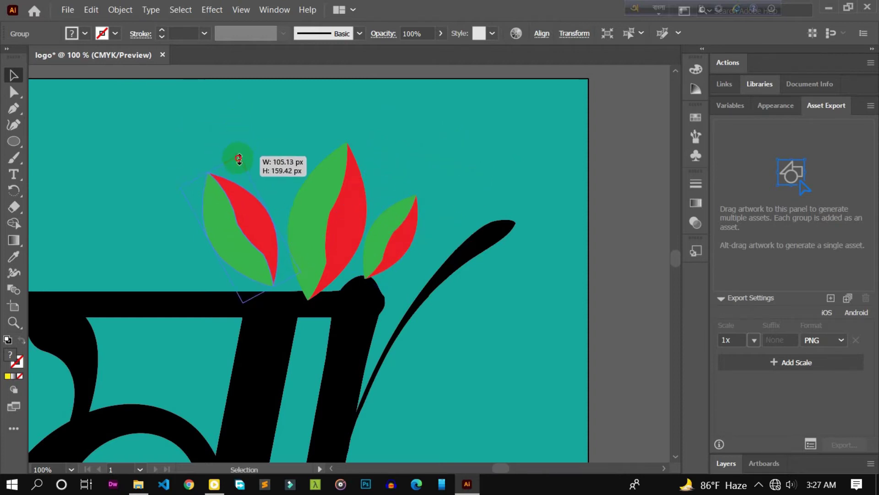
{"action": "left_click_drag", "start_coordinate": [243, 234], "coordinate": [258, 238]}
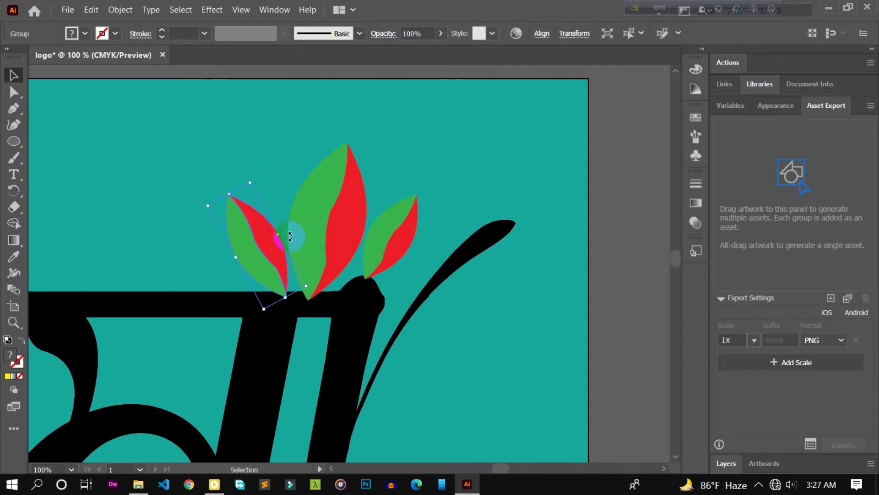
{"action": "left_click_drag", "start_coordinate": [393, 228], "coordinate": [381, 250]}
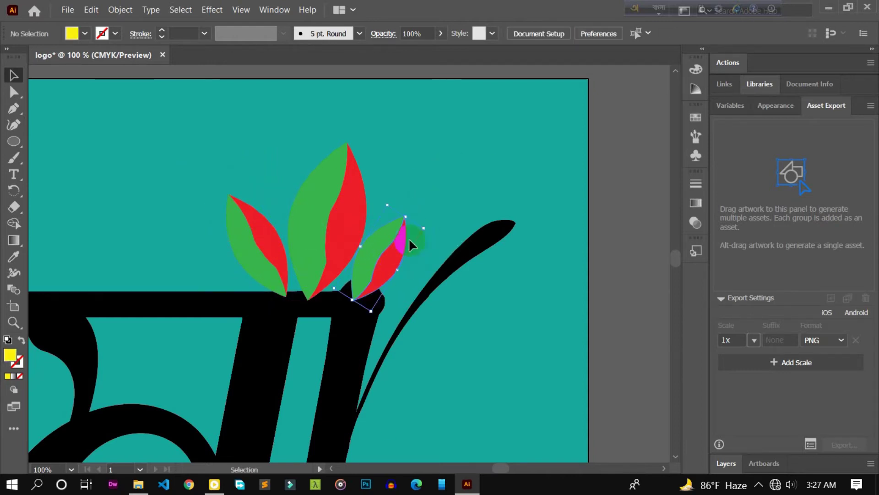
{"action": "left_click_drag", "start_coordinate": [401, 201], "coordinate": [399, 196]}
{"action": "left_click_drag", "start_coordinate": [387, 263], "coordinate": [384, 270]}
{"action": "left_click_drag", "start_coordinate": [278, 251], "coordinate": [279, 263]}
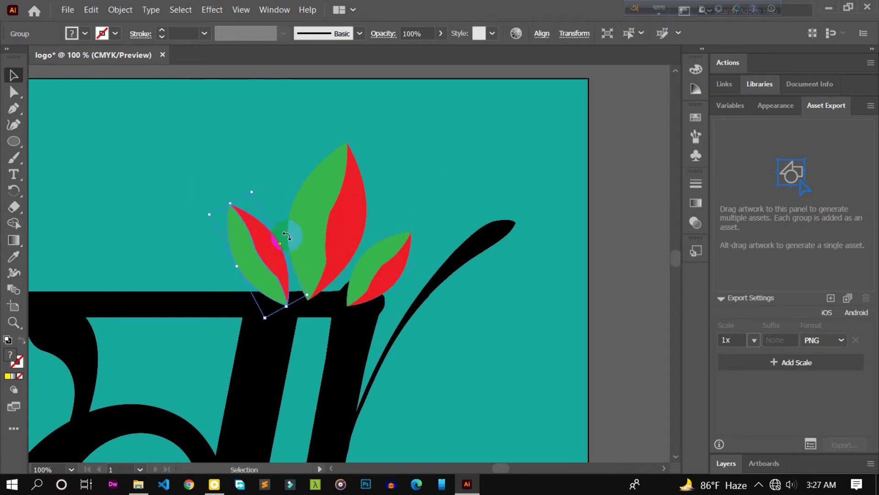
Fine-tune the side leaves, shifting the left one right and raising the right one.
{"action": "left_click", "coordinate": [413, 177]}
{"action": "scroll", "coordinate": [413, 177], "scroll_direction": "down", "scroll_amount": 2}
{"action": "scroll", "coordinate": [424, 182], "scroll_direction": "up", "scroll_amount": 1}
{"action": "scroll", "coordinate": [424, 182], "scroll_direction": "up", "scroll_amount": 1}
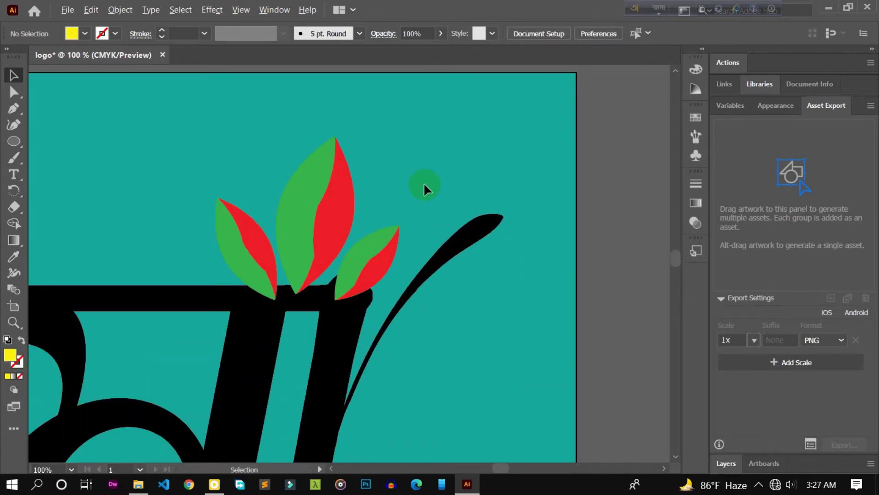
{"action": "scroll", "coordinate": [435, 160], "scroll_direction": "down", "scroll_amount": 1}
{"action": "left_click", "coordinate": [326, 194]}
{"action": "left_click", "coordinate": [433, 156]}
{"action": "scroll", "coordinate": [433, 155], "scroll_direction": "up", "scroll_amount": 1}
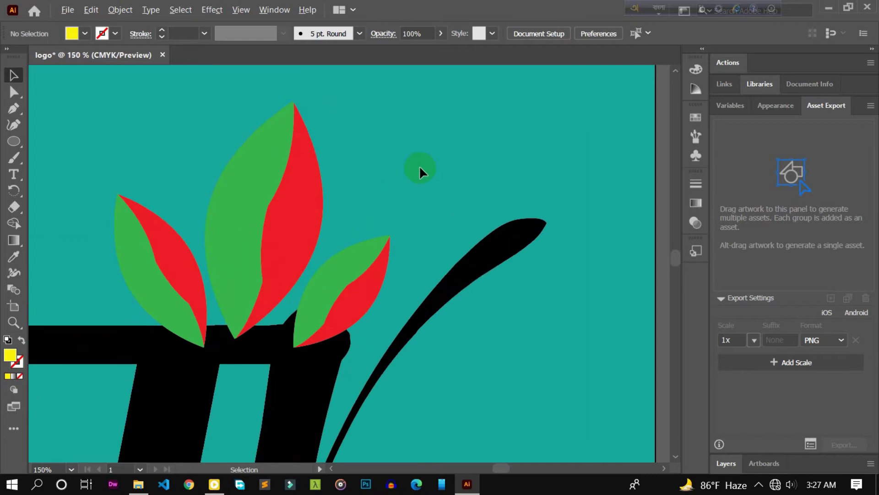
{"action": "scroll", "coordinate": [419, 165], "scroll_direction": "down", "scroll_amount": 1}
{"action": "left_click_drag", "start_coordinate": [181, 268], "coordinate": [185, 263]}
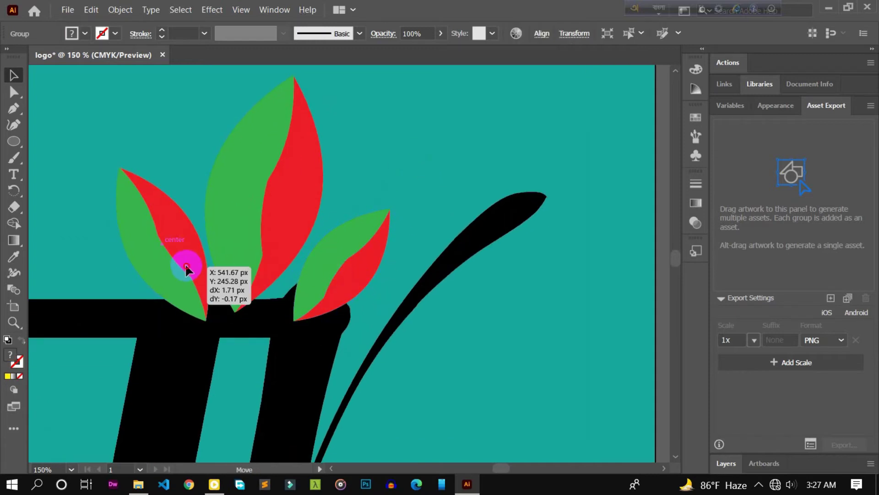
{"action": "left_click_drag", "start_coordinate": [365, 271], "coordinate": [352, 258]}
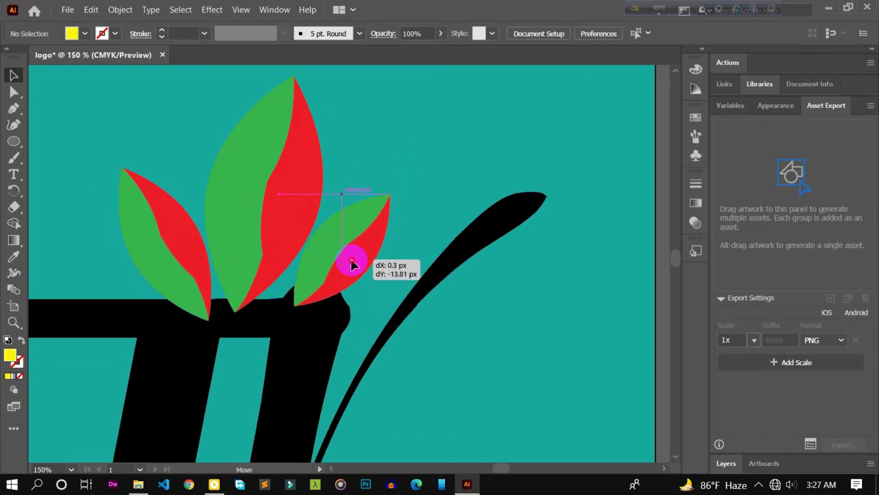
{"action": "key", "text": "ctrl+0"}
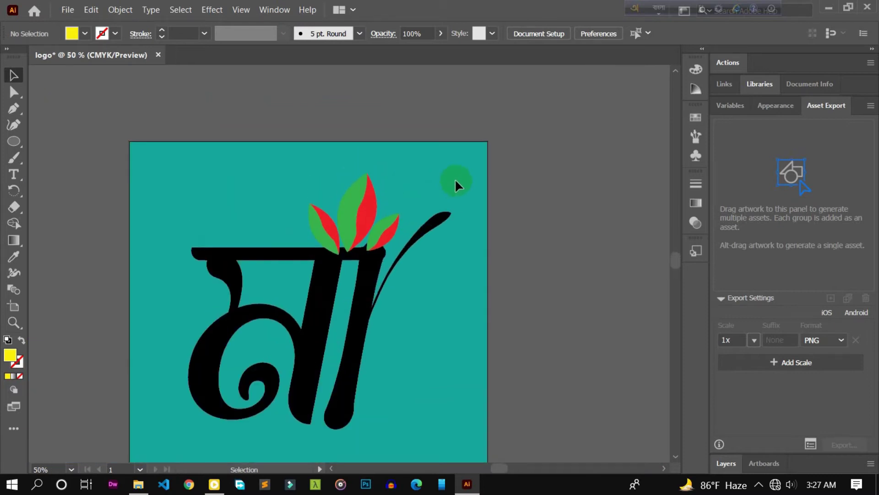
Adjust the left and right leaves and rotate the middle leaf nearly upright.
{"action": "scroll", "coordinate": [453, 180], "scroll_direction": "up", "scroll_amount": 2}
{"action": "key", "text": "ctrl+1"}
{"action": "scroll", "coordinate": [274, 265], "scroll_direction": "down", "scroll_amount": 1}
{"action": "left_click_drag", "start_coordinate": [230, 292], "coordinate": [230, 286]}
{"action": "left_click_drag", "start_coordinate": [355, 284], "coordinate": [358, 282]}
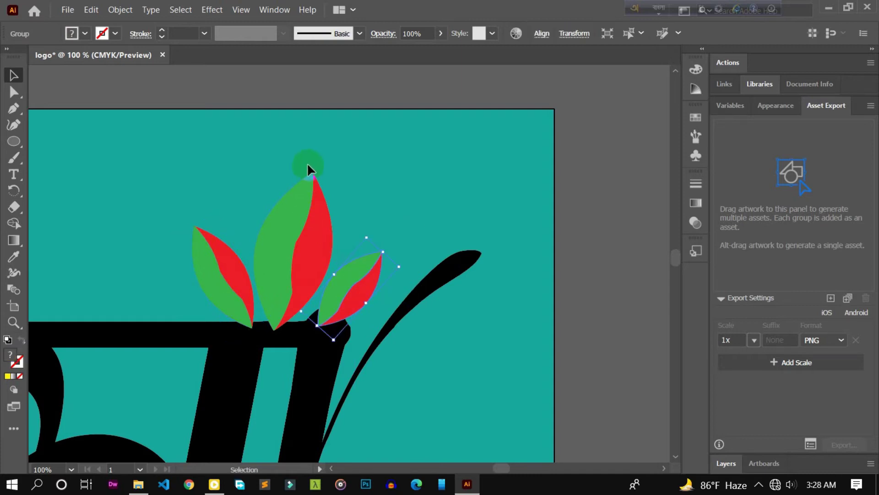
{"action": "left_click_drag", "start_coordinate": [284, 158], "coordinate": [255, 149]}
{"action": "left_click_drag", "start_coordinate": [289, 228], "coordinate": [287, 226]}
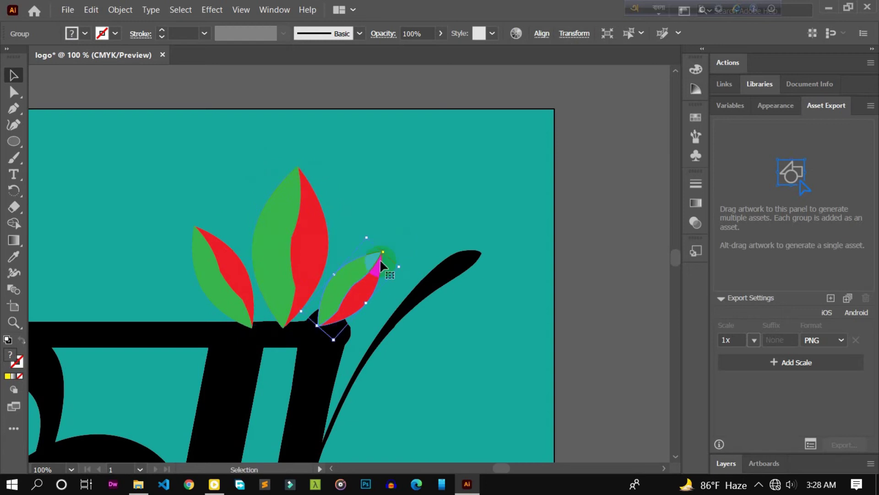
{"action": "mouse_move", "coordinate": [364, 235]}
{"action": "left_mouse_down"}
{"action": "mouse_move", "coordinate": [353, 232]}
{"action": "mouse_move", "coordinate": [372, 253]}
{"action": "left_mouse_up"}
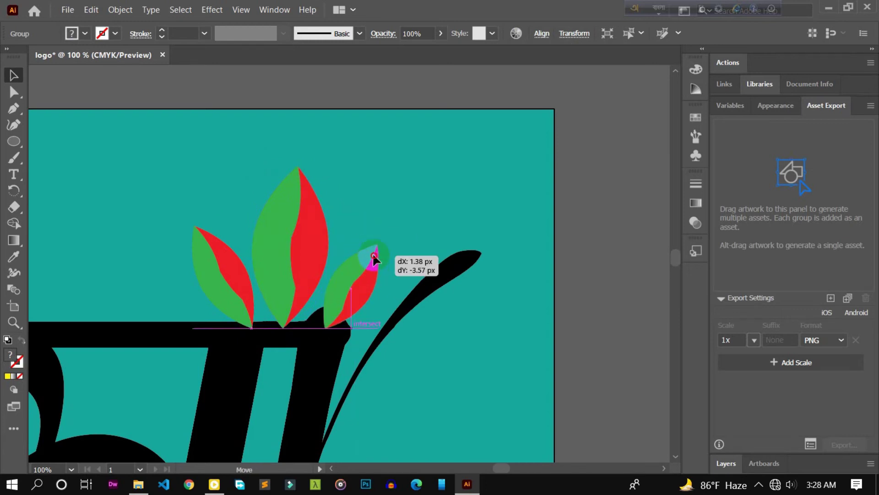
{"action": "left_click", "coordinate": [397, 202]}
Rotate the middle leaf about 7° clockwise and select all three leaves.
{"action": "scroll", "coordinate": [401, 231], "scroll_direction": "down", "scroll_amount": 1}
{"action": "scroll", "coordinate": [403, 227], "scroll_direction": "down", "scroll_amount": 2}
{"action": "scroll", "coordinate": [431, 259], "scroll_direction": "down", "scroll_amount": 1}
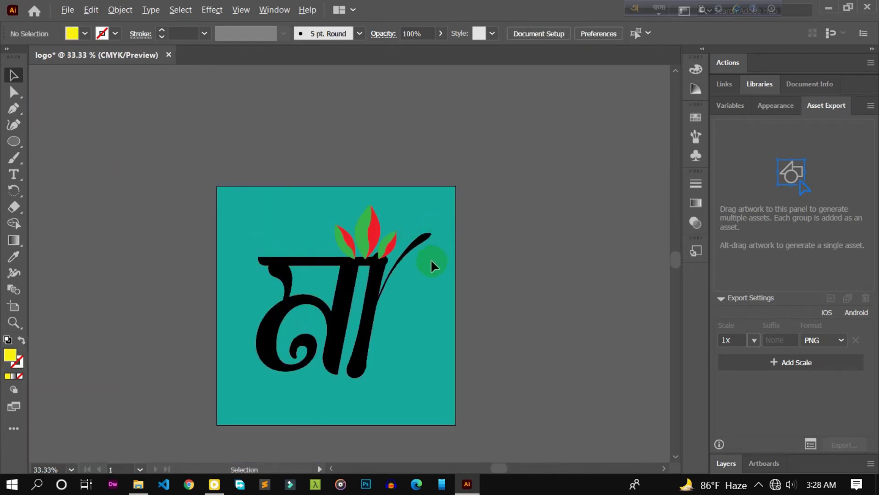
{"action": "scroll", "coordinate": [431, 260], "scroll_direction": "up", "scroll_amount": 2}
{"action": "scroll", "coordinate": [412, 265], "scroll_direction": "up", "scroll_amount": 1}
{"action": "scroll", "coordinate": [321, 234], "scroll_direction": "up", "scroll_amount": 3}
{"action": "left_click", "coordinate": [254, 199]}
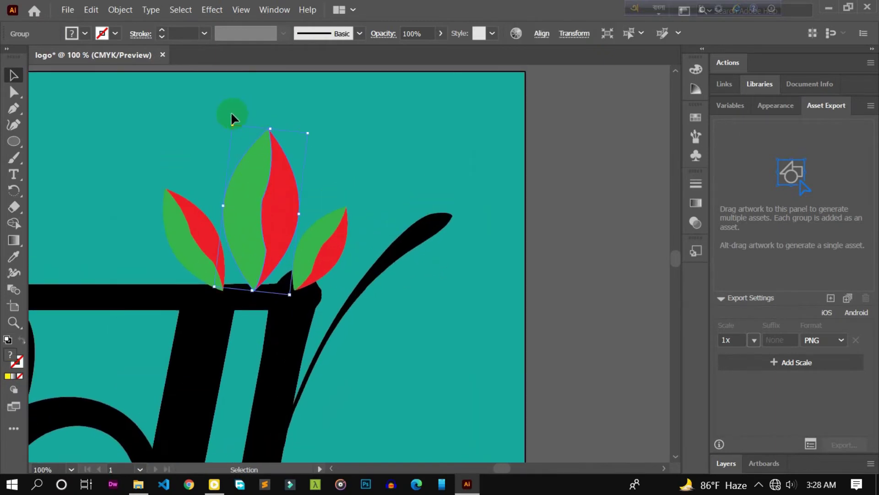
{"action": "left_click_drag", "start_coordinate": [226, 123], "coordinate": [237, 120]}
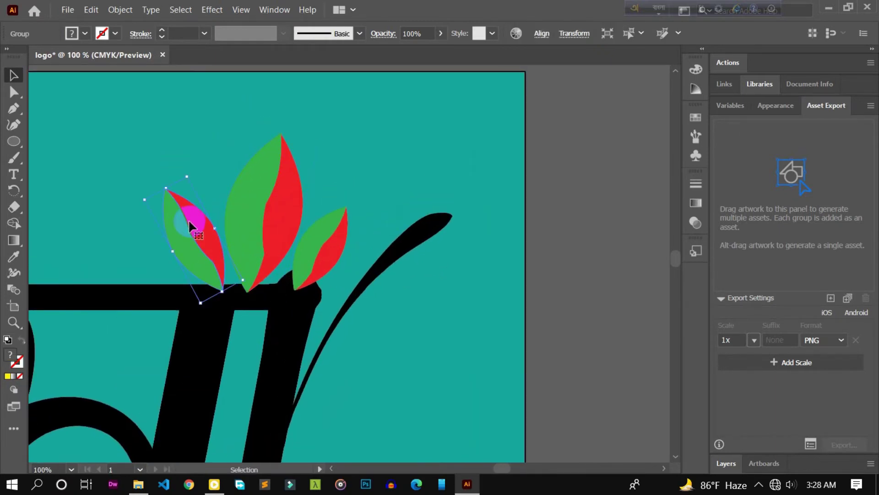
{"action": "left_click", "coordinate": [155, 130]}
{"action": "left_click", "coordinate": [343, 227]}
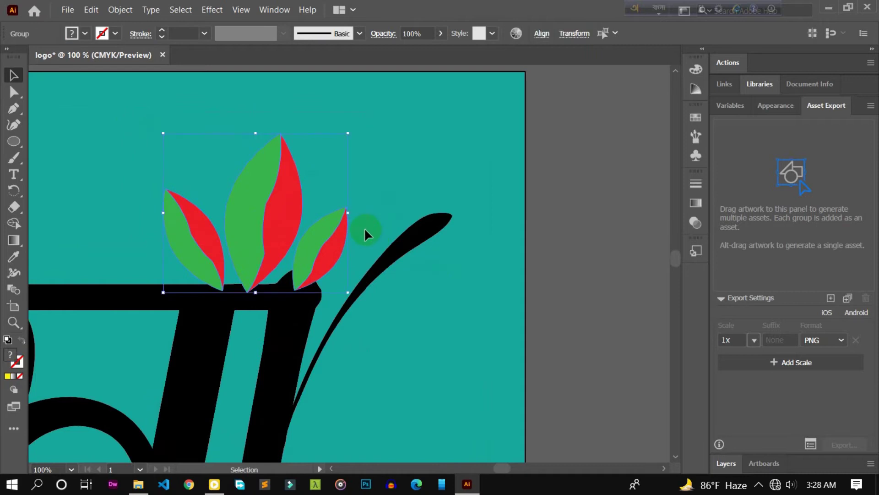
Apply a 5 px Offset Path to the three selected leaves.
{"action": "left_click", "coordinate": [109, 15]}
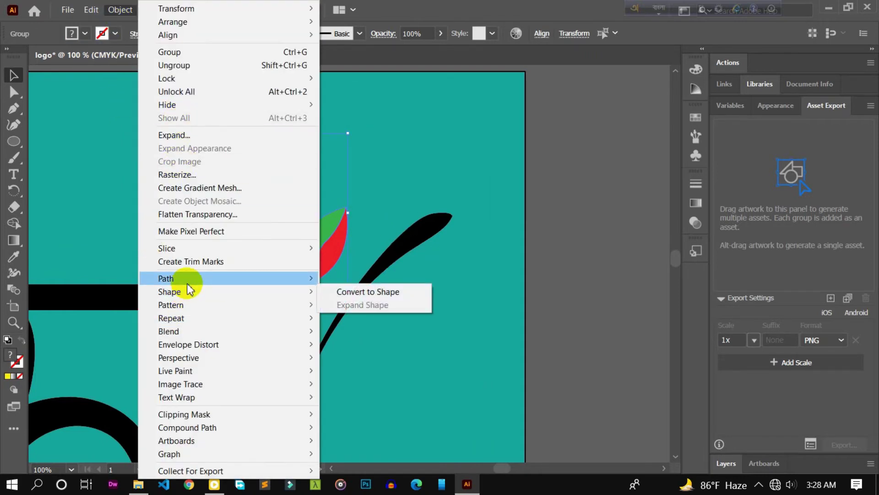
{"action": "mouse_move", "coordinate": [166, 278]}
{"action": "left_click", "coordinate": [373, 322]}
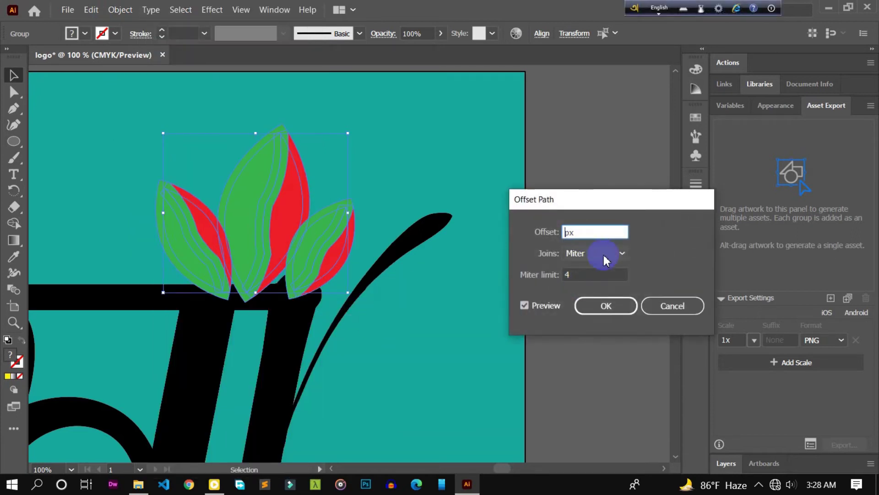
{"action": "type", "text": "5"}
{"action": "key", "text": "Return"}
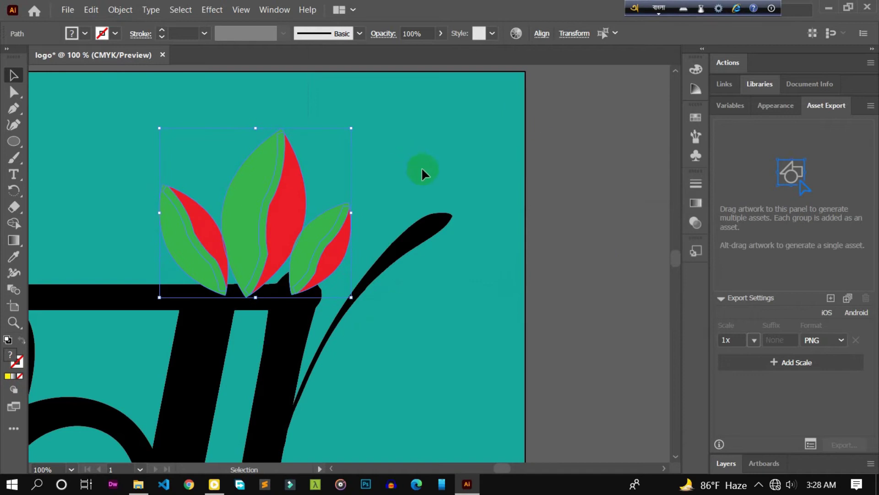
{"action": "left_click", "coordinate": [97, 104]}
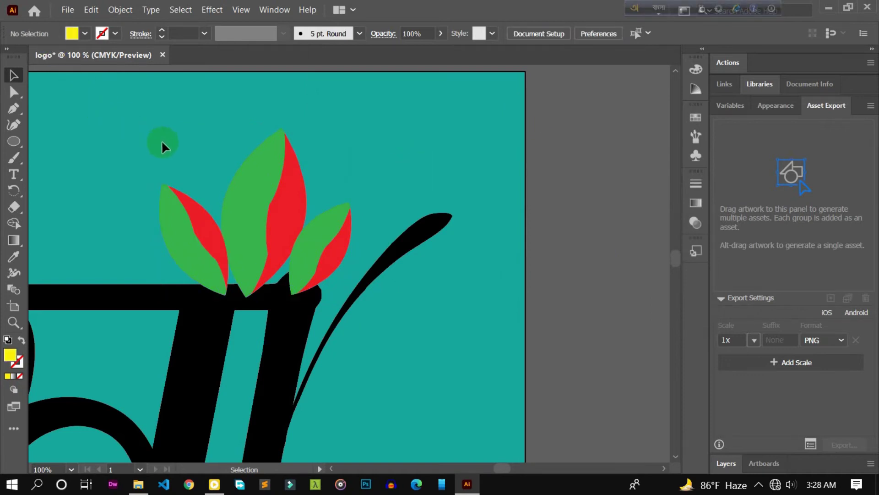
{"action": "scroll", "coordinate": [137, 139], "scroll_direction": "down", "scroll_amount": 1}
Select the leaves and letter artwork together and set their fill to none.
{"action": "left_click", "coordinate": [296, 282]}
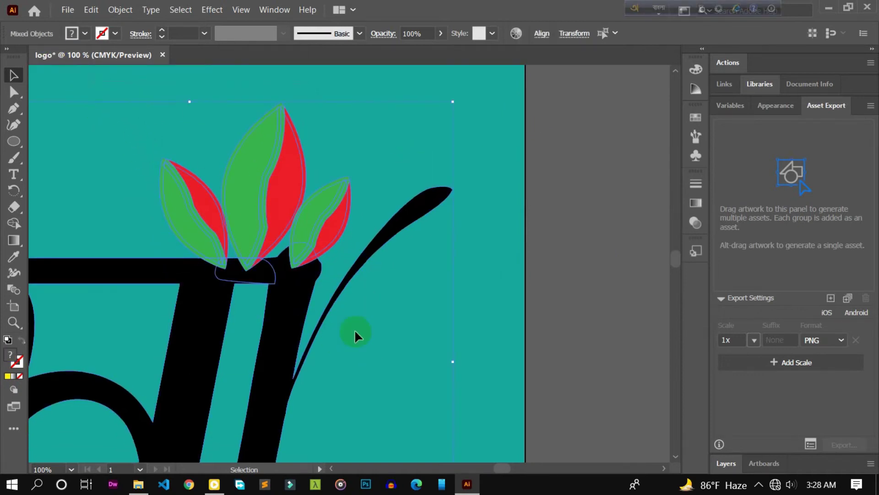
{"action": "scroll", "coordinate": [226, 252], "scroll_direction": "up", "scroll_amount": 2}
{"action": "scroll", "coordinate": [229, 255], "scroll_direction": "up", "scroll_amount": 1}
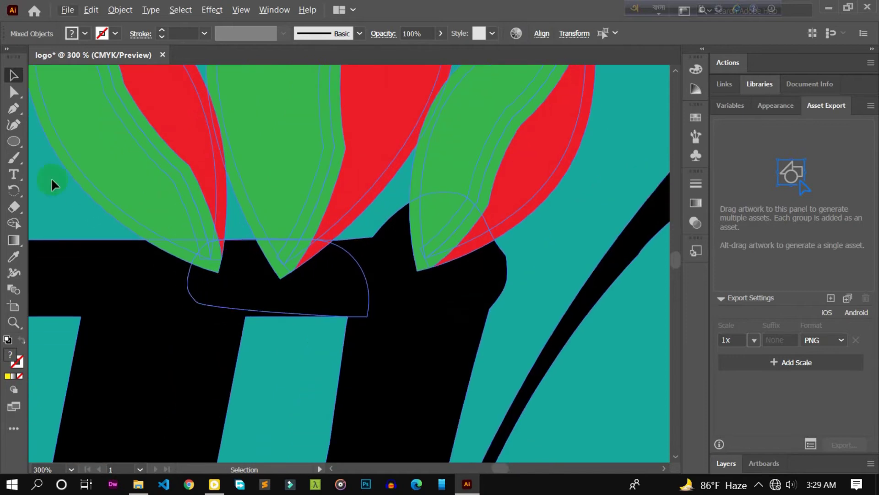
{"action": "left_click", "coordinate": [73, 34]}
{"action": "left_click", "coordinate": [8, 60]}
Merge the leaf-tip regions below the top bar and the thin strip along the leaf edge.
{"action": "scroll", "coordinate": [163, 246], "scroll_direction": "down", "scroll_amount": 2}
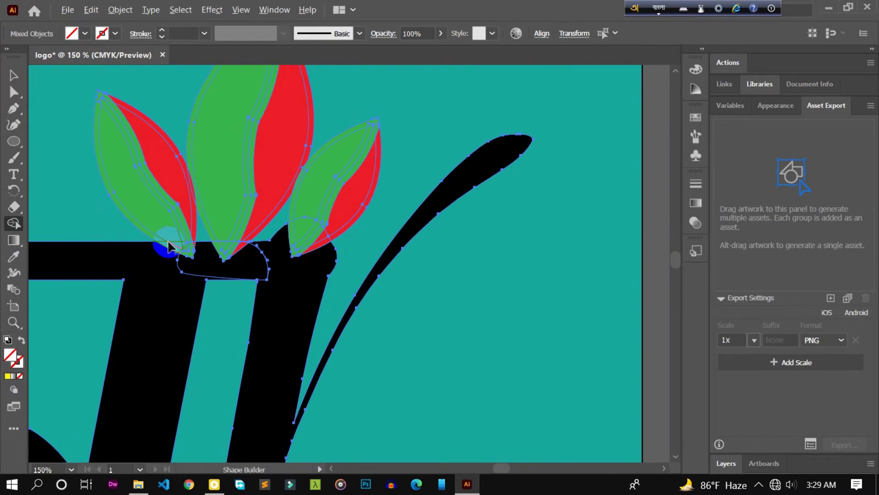
{"action": "scroll", "coordinate": [163, 243], "scroll_direction": "up", "scroll_amount": 1}
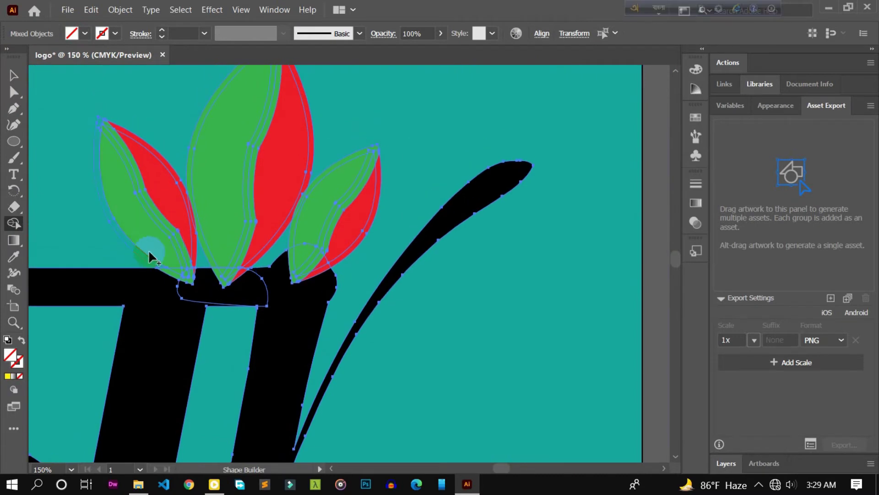
{"action": "scroll", "coordinate": [160, 254], "scroll_direction": "up", "scroll_amount": 2}
{"action": "scroll", "coordinate": [169, 261], "scroll_direction": "up", "scroll_amount": 1}
{"action": "left_click_drag", "start_coordinate": [167, 269], "coordinate": [215, 298]}
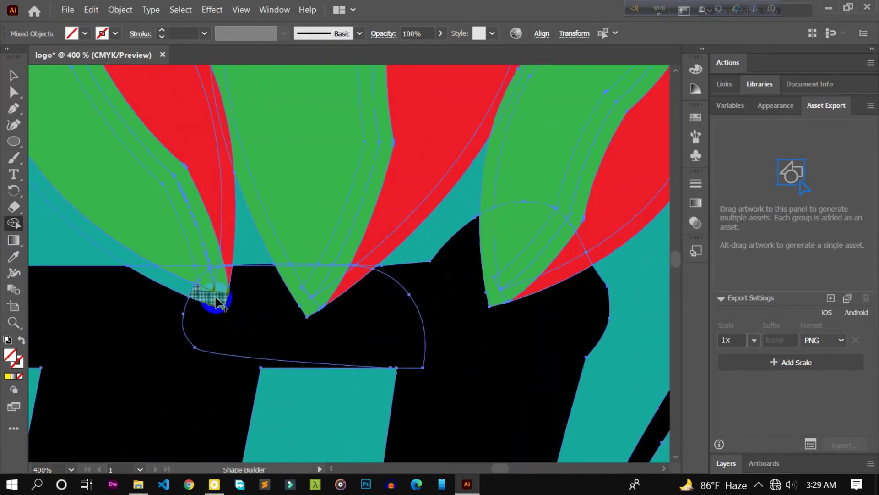
{"action": "left_click_drag", "start_coordinate": [248, 204], "coordinate": [226, 255]}
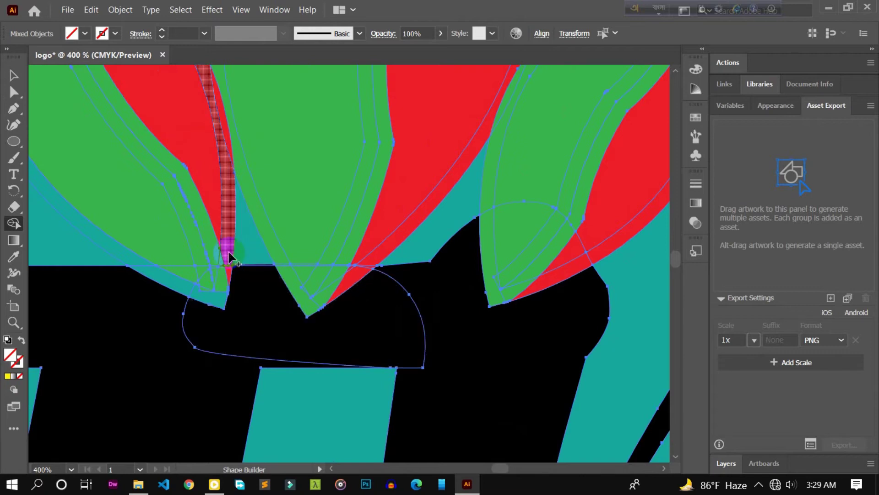
Remove the thin red strip on the left leaf and the sliver on the centre leaf.
{"action": "scroll", "coordinate": [229, 257], "scroll_direction": "down", "scroll_amount": 1}
{"action": "scroll", "coordinate": [231, 263], "scroll_direction": "up", "scroll_amount": 3}
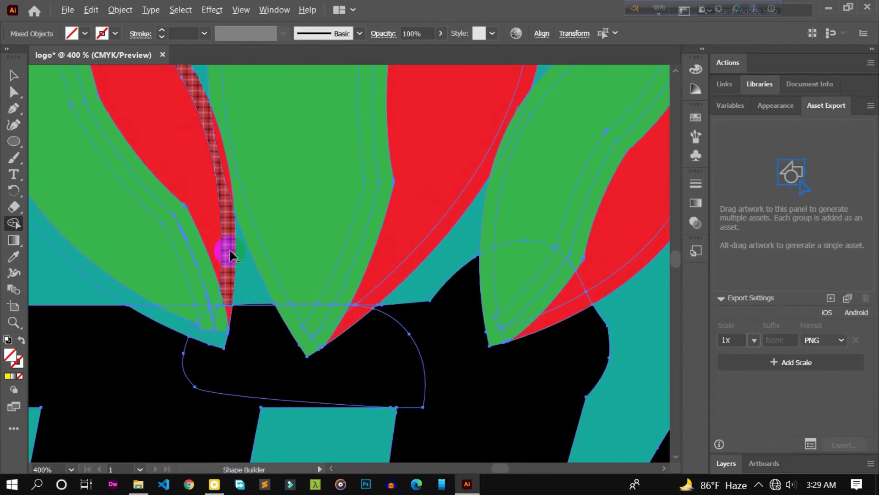
{"action": "scroll", "coordinate": [243, 265], "scroll_direction": "down", "scroll_amount": 1}
{"action": "scroll", "coordinate": [224, 240], "scroll_direction": "up", "scroll_amount": 2}
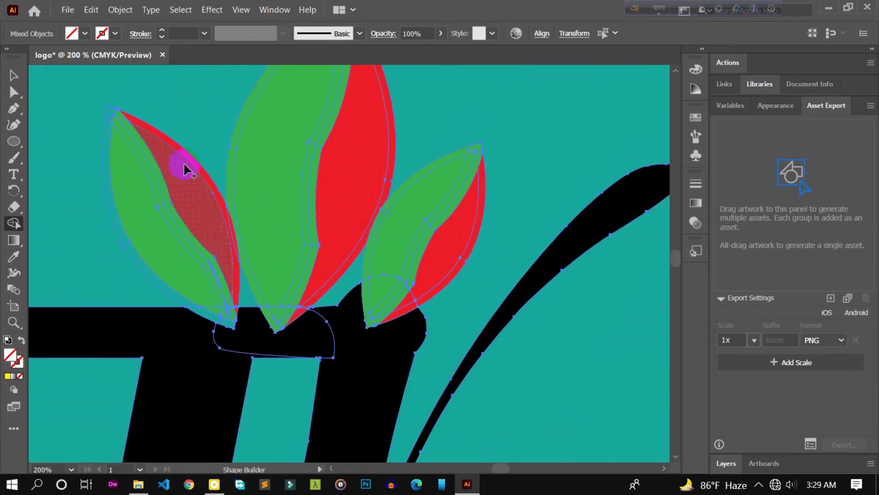
{"action": "left_click", "coordinate": [180, 147]}
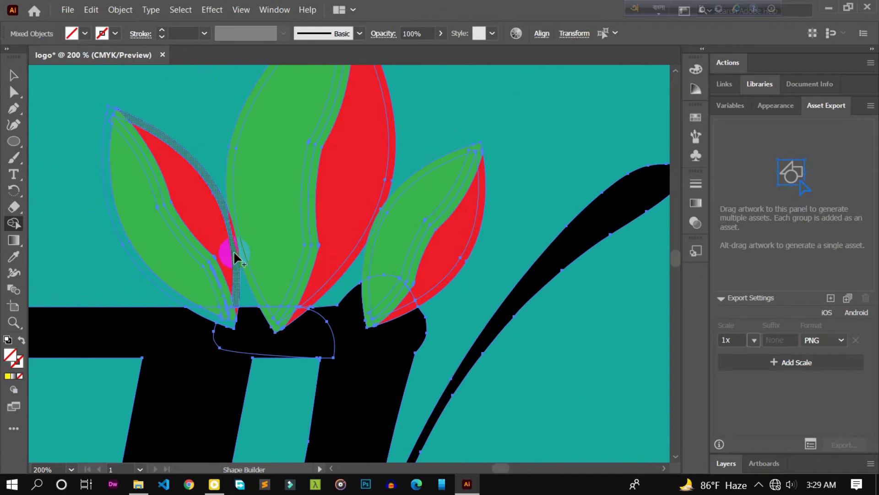
{"action": "scroll", "coordinate": [235, 255], "scroll_direction": "down", "scroll_amount": 2}
{"action": "left_click", "coordinate": [248, 241]}
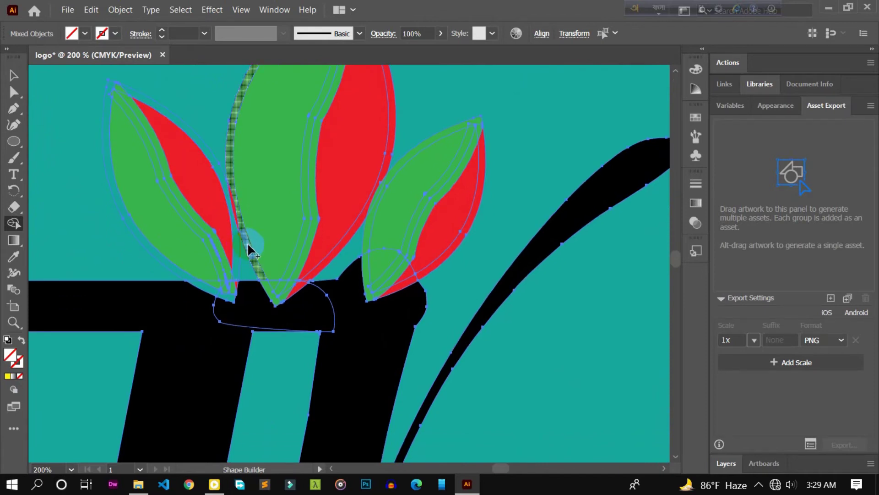
Merge the pieces in the V-shaped gap between the leaves.
{"action": "scroll", "coordinate": [270, 295], "scroll_direction": "up", "scroll_amount": 1}
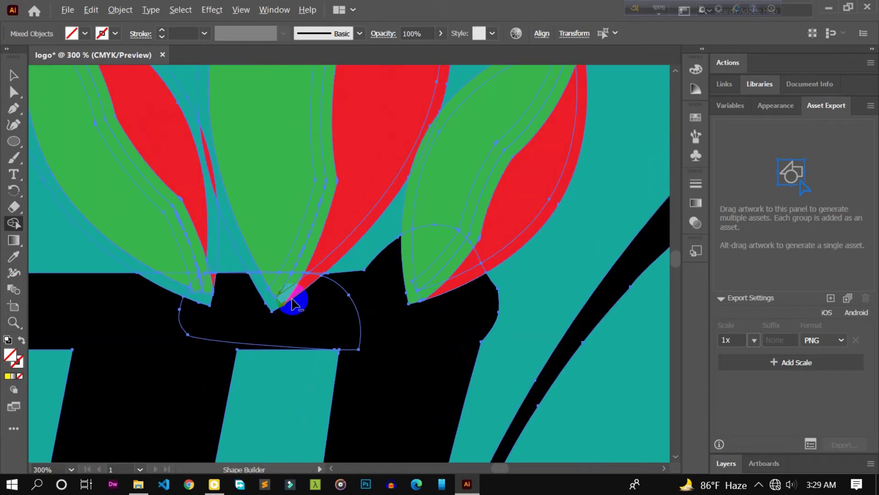
{"action": "scroll", "coordinate": [275, 295], "scroll_direction": "up", "scroll_amount": 2}
{"action": "scroll", "coordinate": [266, 280], "scroll_direction": "up", "scroll_amount": 2}
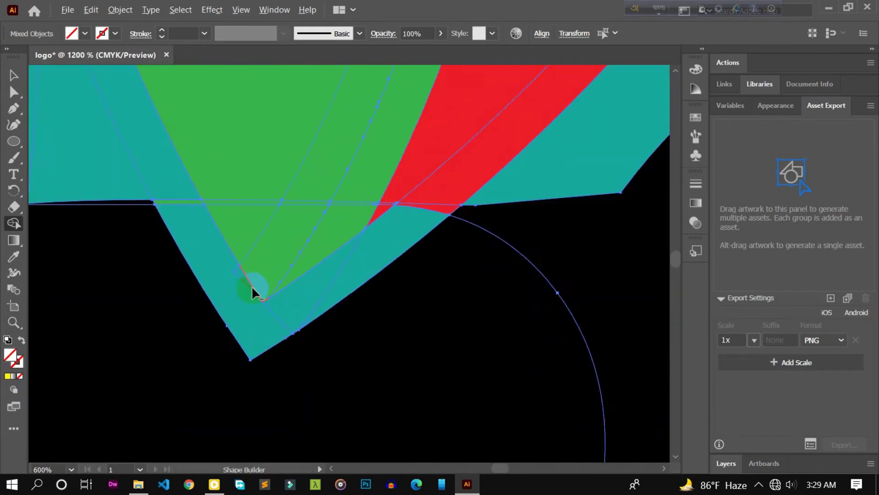
{"action": "scroll", "coordinate": [243, 277], "scroll_direction": "up", "scroll_amount": 1}
{"action": "scroll", "coordinate": [238, 248], "scroll_direction": "down", "scroll_amount": 1}
{"action": "left_click_drag", "start_coordinate": [170, 186], "coordinate": [303, 189]}
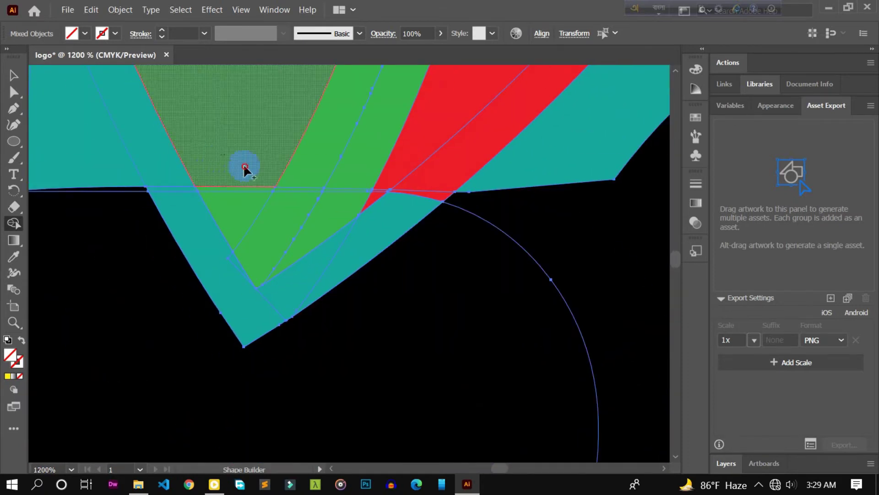
Drag across another group of leaf pieces with Shape Builder to merge them.
{"action": "scroll", "coordinate": [302, 188], "scroll_direction": "down", "scroll_amount": 4}
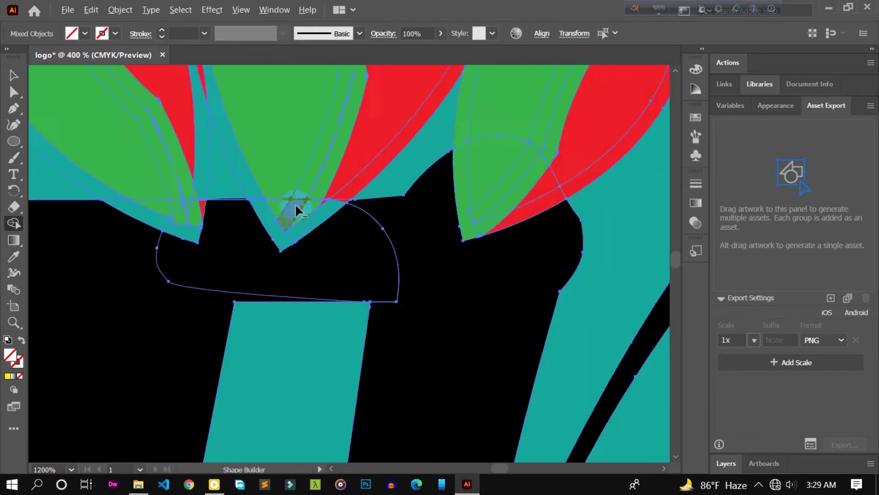
{"action": "scroll", "coordinate": [293, 205], "scroll_direction": "down", "scroll_amount": 2}
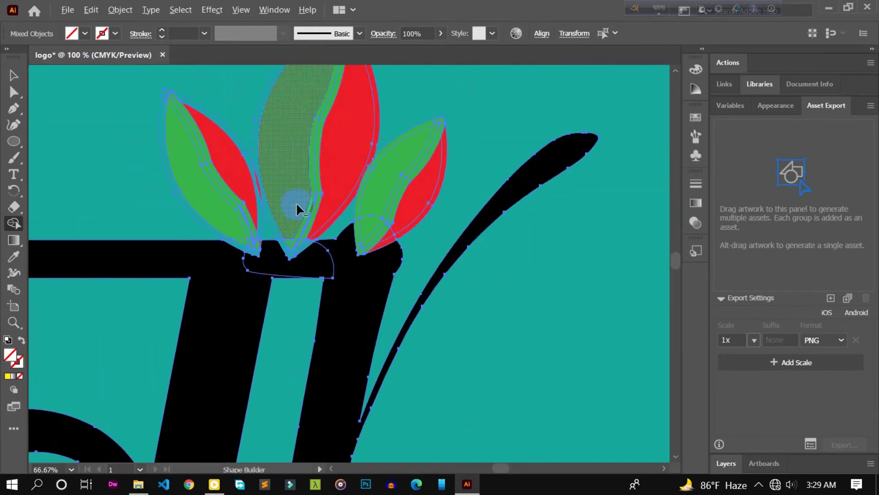
{"action": "scroll", "coordinate": [295, 202], "scroll_direction": "up", "scroll_amount": 3}
{"action": "scroll", "coordinate": [216, 230], "scroll_direction": "up", "scroll_amount": 1}
{"action": "scroll", "coordinate": [215, 233], "scroll_direction": "up", "scroll_amount": 2}
{"action": "left_click_drag", "start_coordinate": [232, 259], "coordinate": [185, 306]}
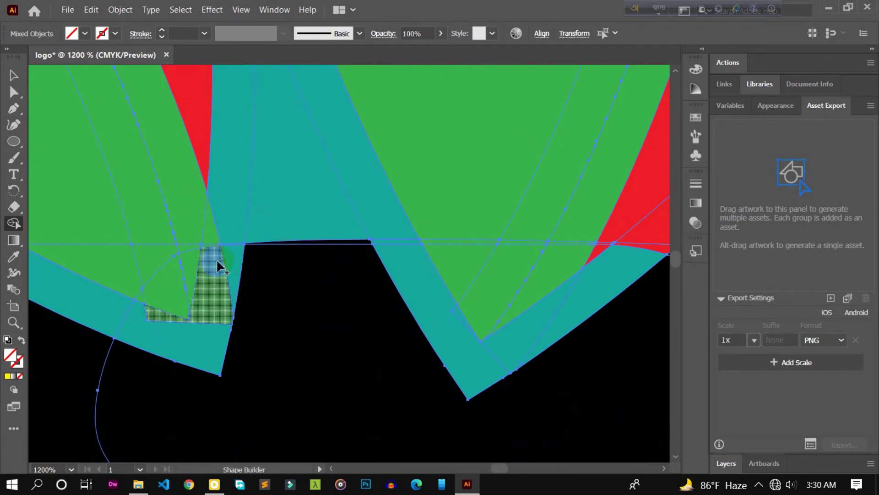
Merge the leftover stroke sliver at the leaf tip.
{"action": "scroll", "coordinate": [213, 226], "scroll_direction": "down", "scroll_amount": 1}
{"action": "scroll", "coordinate": [212, 218], "scroll_direction": "up", "scroll_amount": 2}
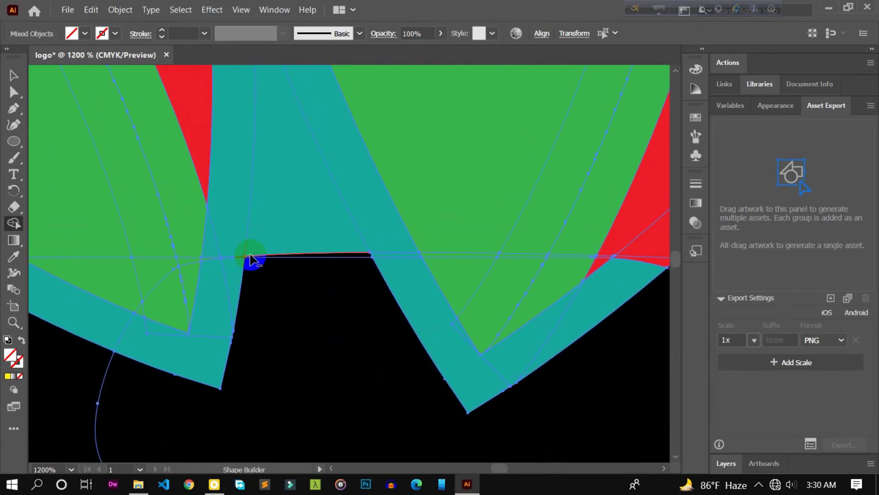
{"action": "scroll", "coordinate": [207, 257], "scroll_direction": "down", "scroll_amount": 3}
{"action": "scroll", "coordinate": [273, 248], "scroll_direction": "up", "scroll_amount": 1}
{"action": "scroll", "coordinate": [365, 269], "scroll_direction": "up", "scroll_amount": 1}
{"action": "scroll", "coordinate": [425, 264], "scroll_direction": "down", "scroll_amount": 2}
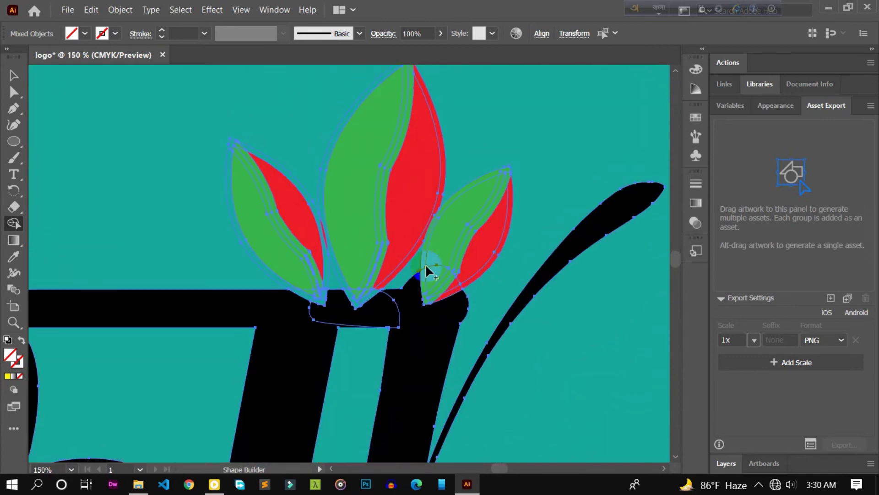
{"action": "scroll", "coordinate": [430, 249], "scroll_direction": "up", "scroll_amount": 1}
{"action": "scroll", "coordinate": [362, 314], "scroll_direction": "up", "scroll_amount": 1}
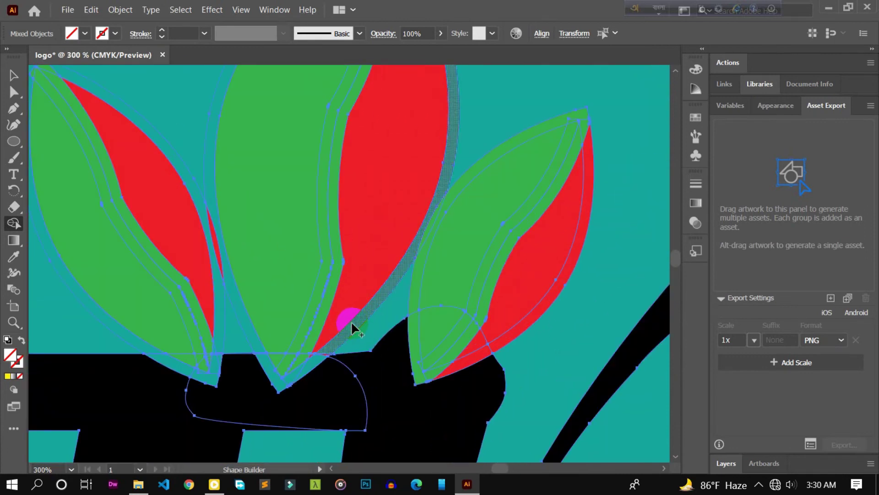
{"action": "scroll", "coordinate": [361, 314], "scroll_direction": "up", "scroll_amount": 2}
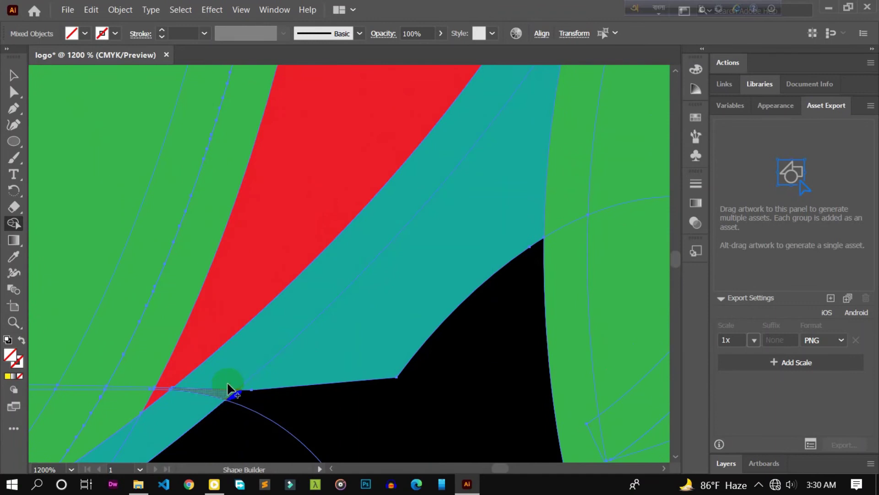
{"action": "scroll", "coordinate": [350, 298], "scroll_direction": "down", "scroll_amount": 2}
{"action": "scroll", "coordinate": [413, 283], "scroll_direction": "down", "scroll_amount": 2}
{"action": "scroll", "coordinate": [414, 280], "scroll_direction": "down", "scroll_amount": 2}
{"action": "scroll", "coordinate": [409, 155], "scroll_direction": "up", "scroll_amount": 4}
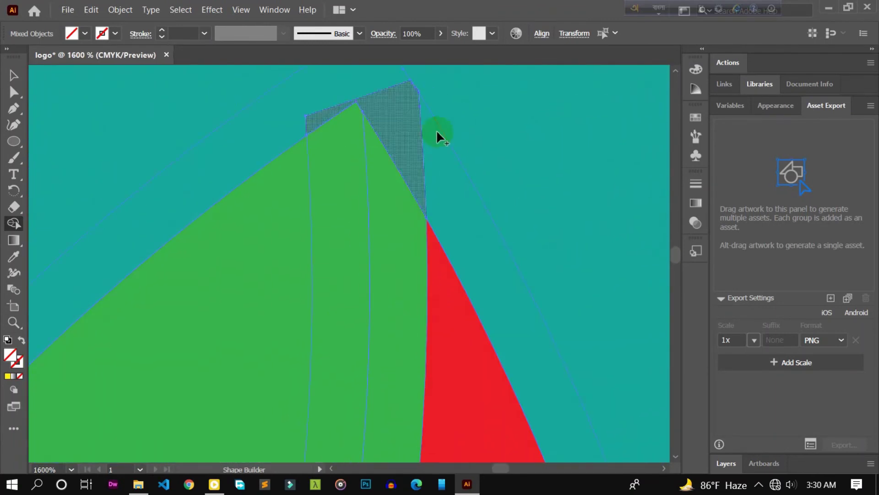
{"action": "scroll", "coordinate": [436, 130], "scroll_direction": "down", "scroll_amount": 1}
{"action": "scroll", "coordinate": [366, 164], "scroll_direction": "down", "scroll_amount": 2}
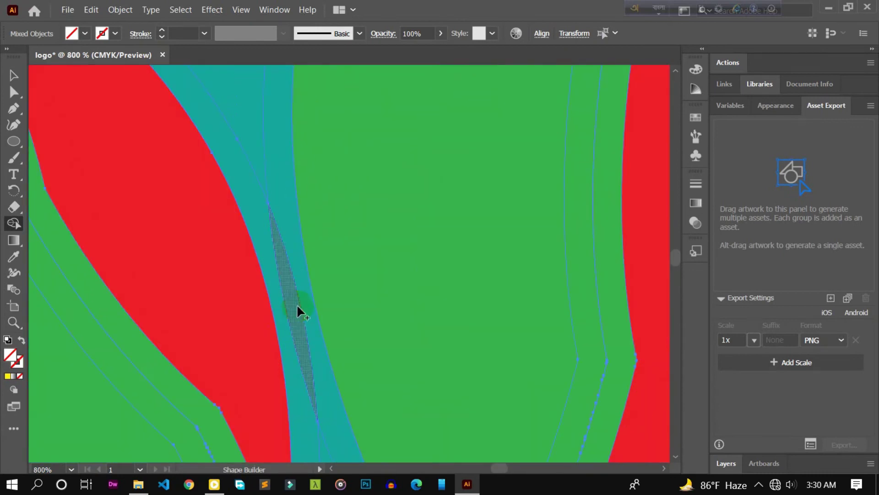
{"action": "scroll", "coordinate": [297, 304], "scroll_direction": "down", "scroll_amount": 3}
{"action": "scroll", "coordinate": [157, 124], "scroll_direction": "up", "scroll_amount": 3}
{"action": "scroll", "coordinate": [207, 145], "scroll_direction": "up", "scroll_amount": 1}
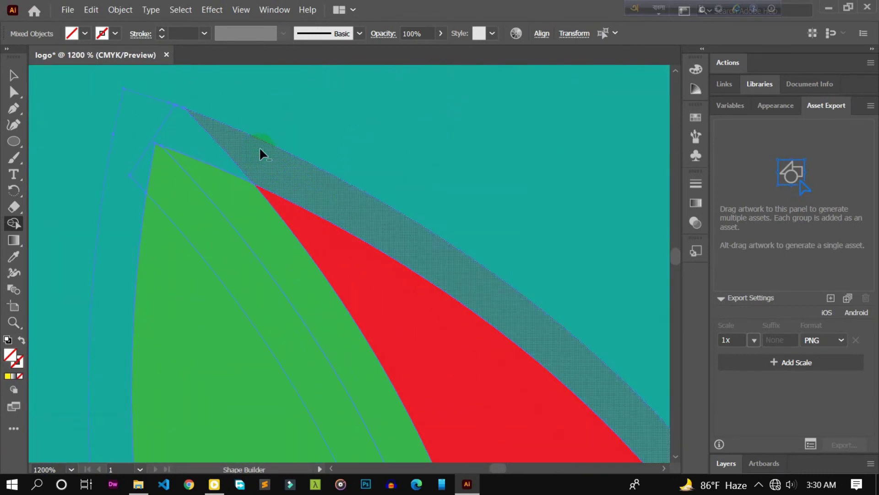
{"action": "scroll", "coordinate": [422, 229], "scroll_direction": "down", "scroll_amount": 3}
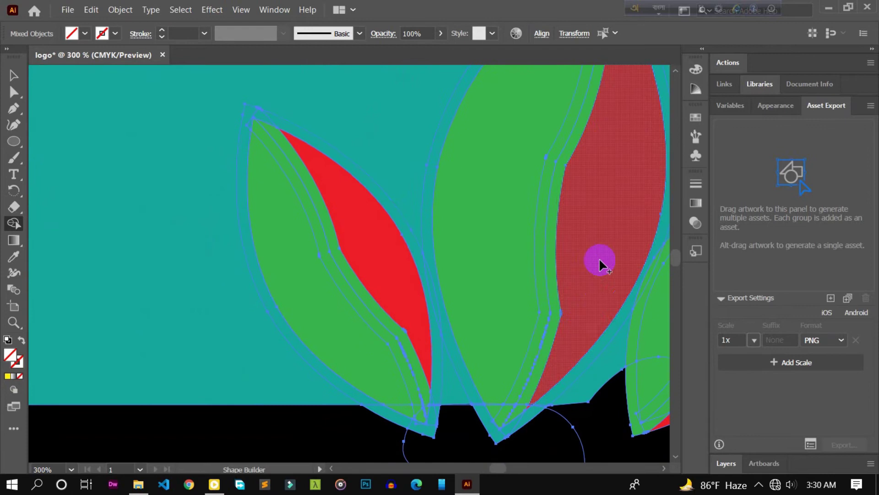
{"action": "scroll", "coordinate": [600, 258], "scroll_direction": "down", "scroll_amount": 5}
{"action": "scroll", "coordinate": [599, 258], "scroll_direction": "up", "scroll_amount": 4}
{"action": "scroll", "coordinate": [483, 259], "scroll_direction": "up", "scroll_amount": 1}
{"action": "left_click", "coordinate": [484, 259]}
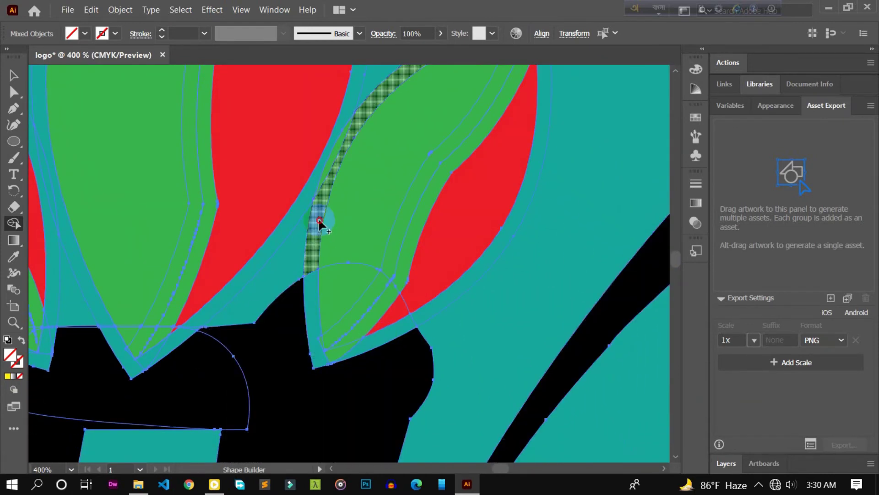
Merge the red leaf piece into one solid shape.
{"action": "scroll", "coordinate": [345, 334], "scroll_direction": "up", "scroll_amount": 2}
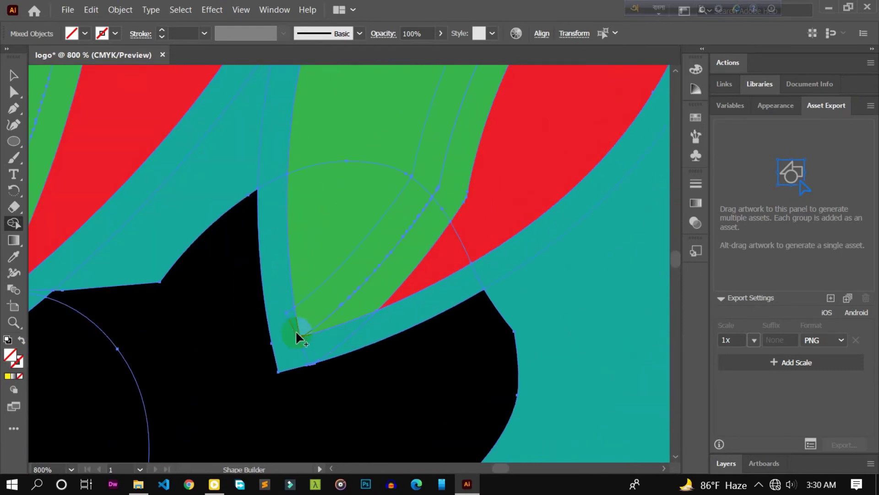
{"action": "scroll", "coordinate": [295, 337], "scroll_direction": "down", "scroll_amount": 4}
{"action": "scroll", "coordinate": [516, 263], "scroll_direction": "up", "scroll_amount": 3}
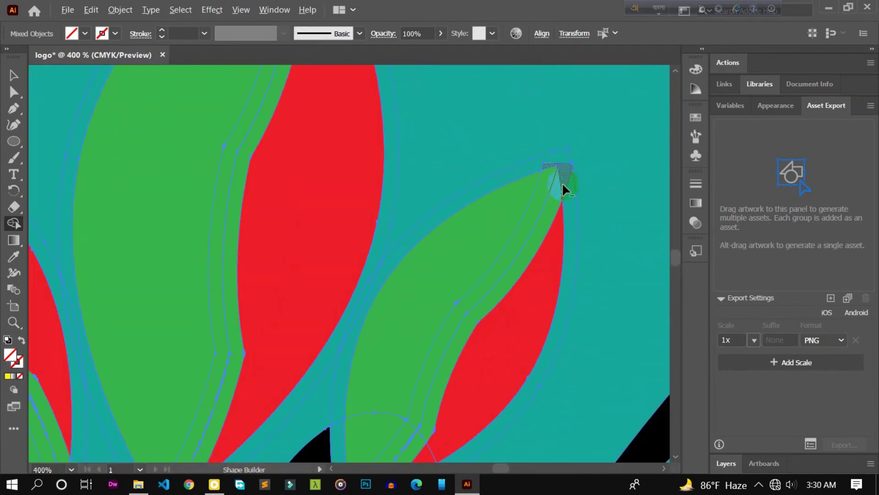
{"action": "scroll", "coordinate": [579, 210], "scroll_direction": "down", "scroll_amount": 2}
{"action": "scroll", "coordinate": [584, 221], "scroll_direction": "up", "scroll_amount": 2}
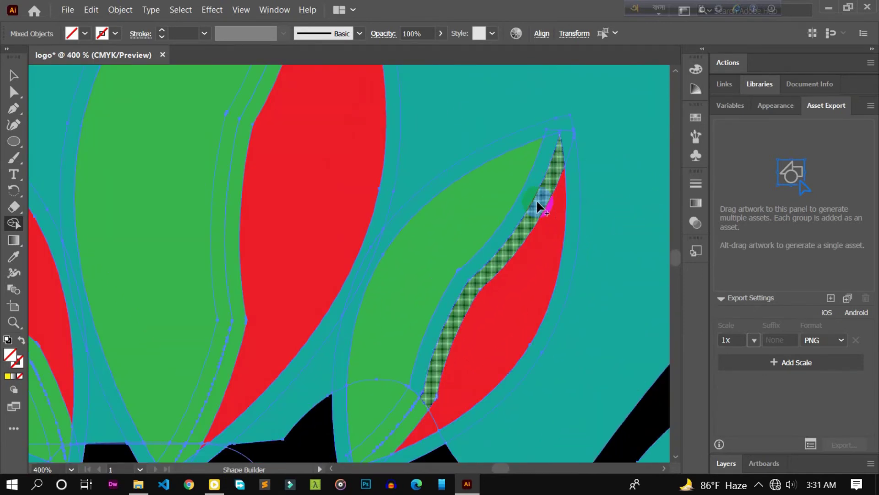
{"action": "scroll", "coordinate": [541, 207], "scroll_direction": "down", "scroll_amount": 3}
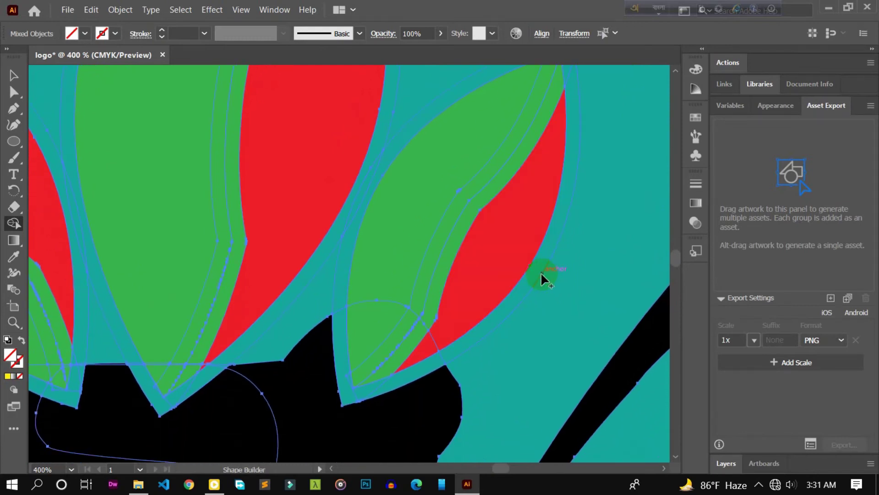
{"action": "scroll", "coordinate": [541, 272], "scroll_direction": "down", "scroll_amount": 2}
{"action": "scroll", "coordinate": [358, 253], "scroll_direction": "down", "scroll_amount": 1}
{"action": "scroll", "coordinate": [358, 252], "scroll_direction": "up", "scroll_amount": 2}
{"action": "scroll", "coordinate": [359, 252], "scroll_direction": "up", "scroll_amount": 2}
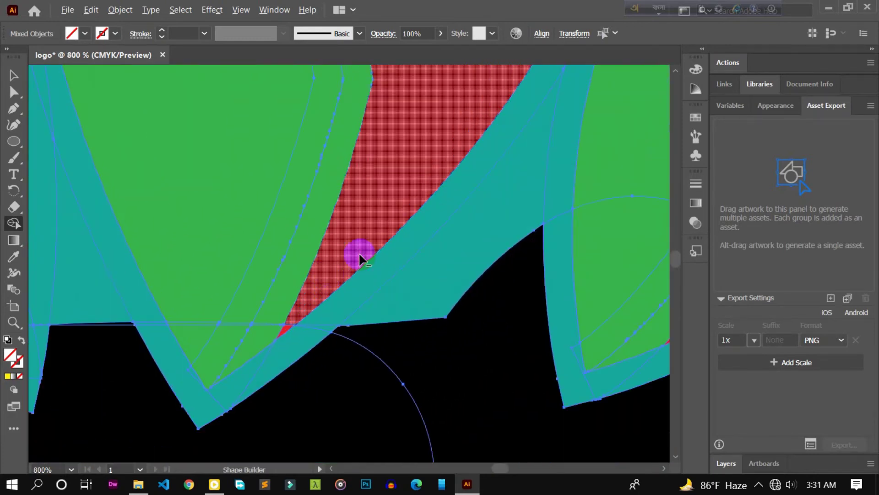
{"action": "scroll", "coordinate": [359, 252], "scroll_direction": "down", "scroll_amount": 3}
{"action": "scroll", "coordinate": [383, 167], "scroll_direction": "up", "scroll_amount": 3}
{"action": "scroll", "coordinate": [382, 157], "scroll_direction": "down", "scroll_amount": 2}
{"action": "scroll", "coordinate": [374, 228], "scroll_direction": "up", "scroll_amount": 1}
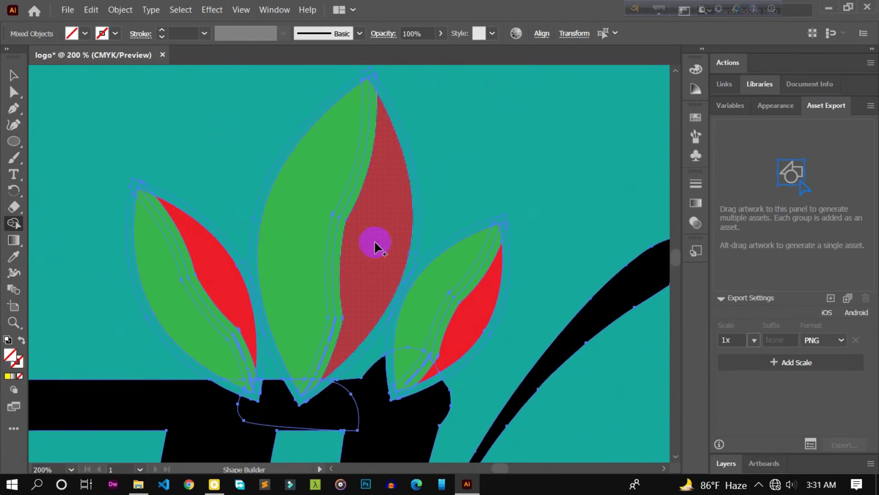
{"action": "scroll", "coordinate": [372, 236], "scroll_direction": "down", "scroll_amount": 2}
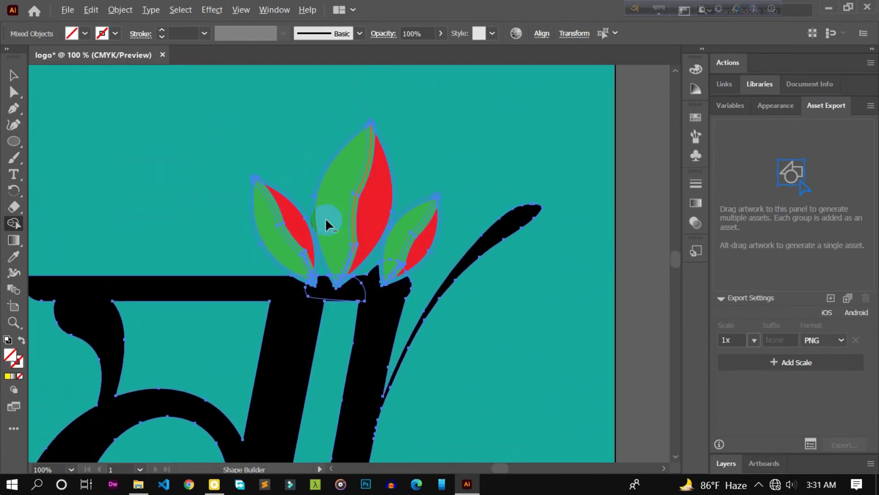
{"action": "scroll", "coordinate": [326, 220], "scroll_direction": "up", "scroll_amount": 1}
{"action": "scroll", "coordinate": [281, 227], "scroll_direction": "up", "scroll_amount": 1}
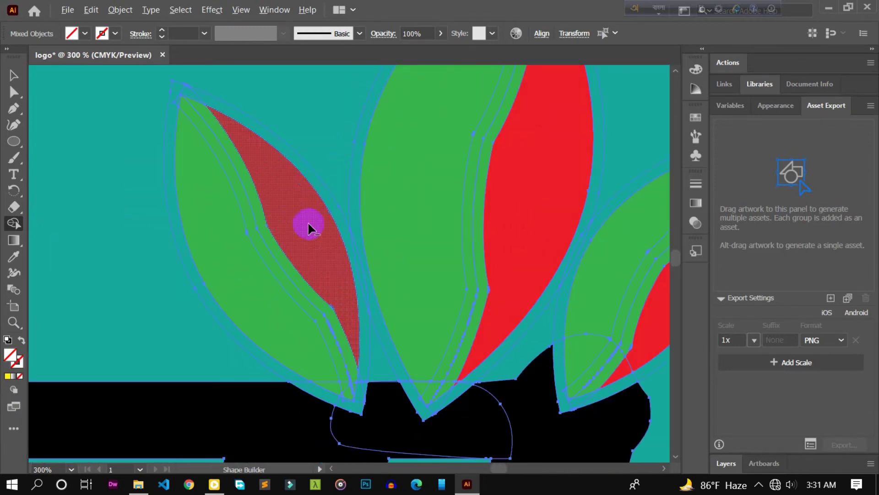
{"action": "left_click", "coordinate": [307, 221]}
{"action": "scroll", "coordinate": [312, 183], "scroll_direction": "up", "scroll_amount": 1}
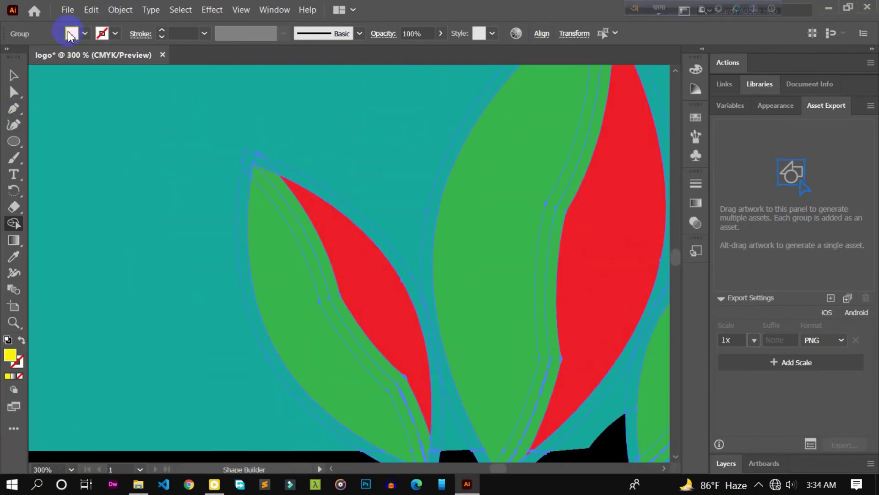
Colour the left leaf green on its outer part and red on its inner strip.
{"action": "left_click", "coordinate": [69, 33]}
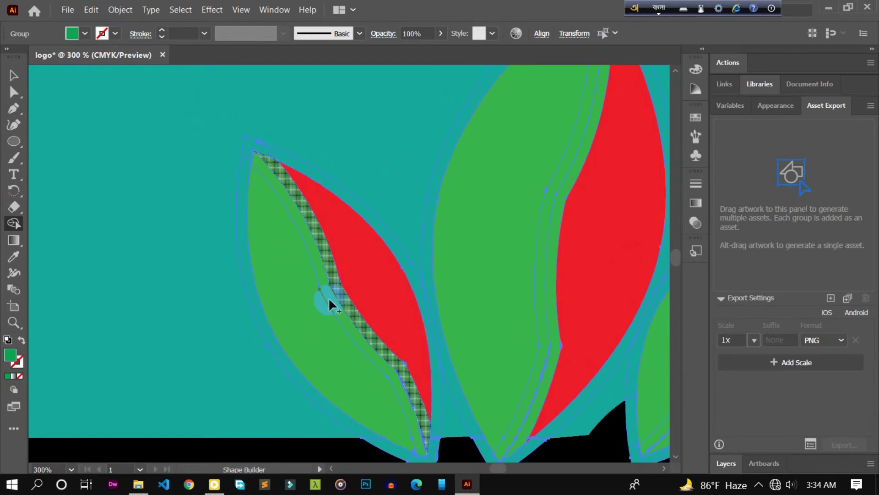
{"action": "left_click_drag", "start_coordinate": [306, 324], "coordinate": [330, 304]}
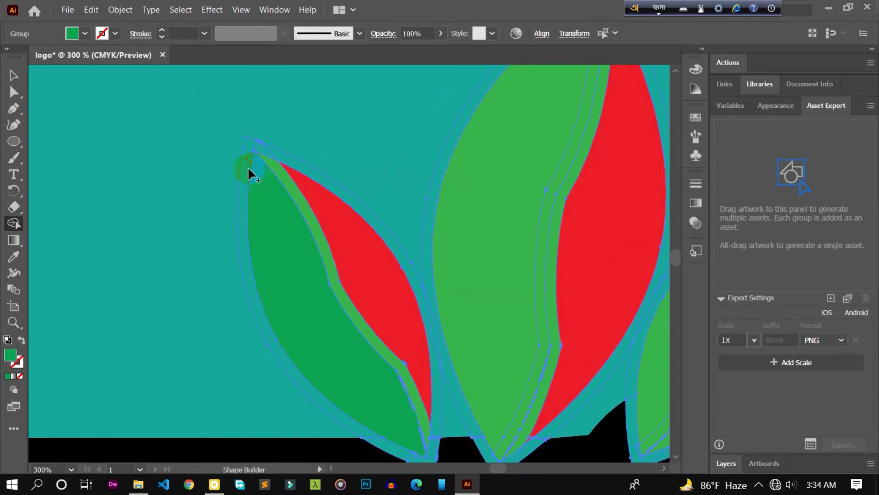
{"action": "left_click", "coordinate": [71, 34]}
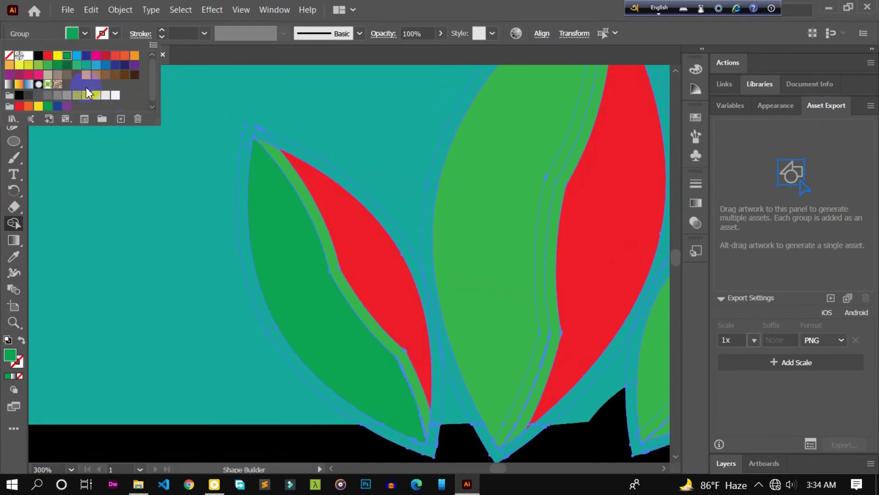
{"action": "left_click", "coordinate": [119, 59]}
{"action": "mouse_move", "coordinate": [368, 229]}
{"action": "left_mouse_down"}
{"action": "mouse_move", "coordinate": [390, 252]}
{"action": "mouse_move", "coordinate": [407, 246]}
{"action": "left_mouse_up"}
Fill the centre leaf's left half blue and its right half yellow.
{"action": "scroll", "coordinate": [472, 240], "scroll_direction": "right", "scroll_amount": 3}
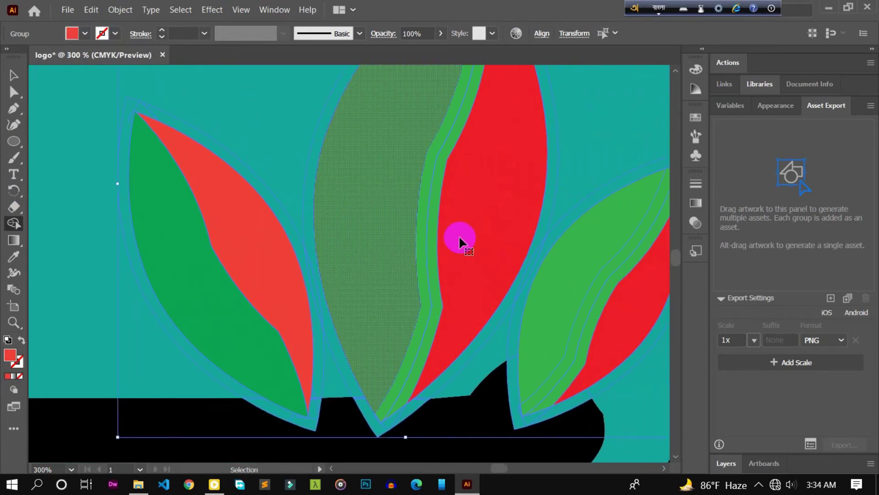
{"action": "scroll", "coordinate": [459, 235], "scroll_direction": "up", "scroll_amount": 3}
{"action": "scroll", "coordinate": [449, 220], "scroll_direction": "up", "scroll_amount": 1}
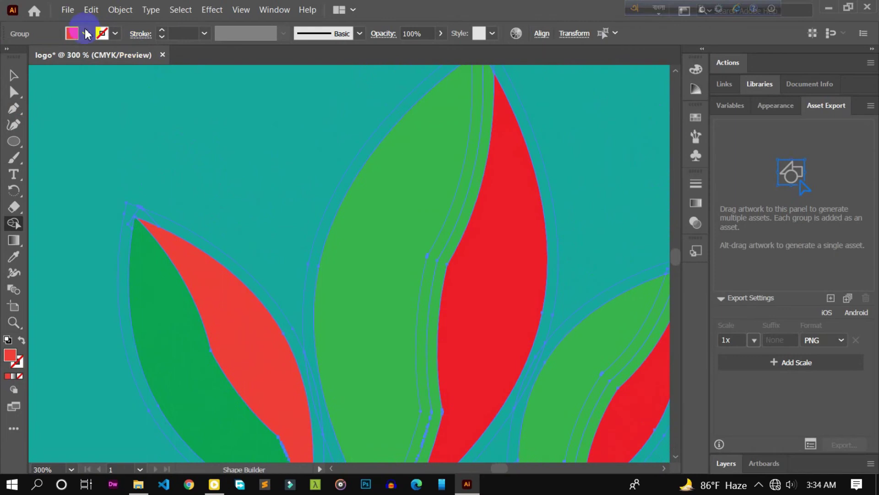
{"action": "left_click", "coordinate": [72, 33]}
{"action": "left_click", "coordinate": [73, 55]}
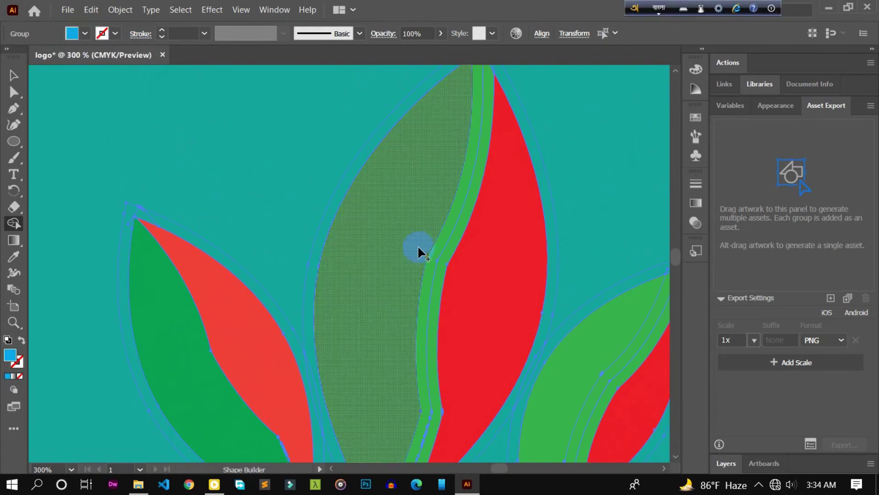
{"action": "left_click", "coordinate": [423, 246]}
{"action": "left_click", "coordinate": [72, 33]}
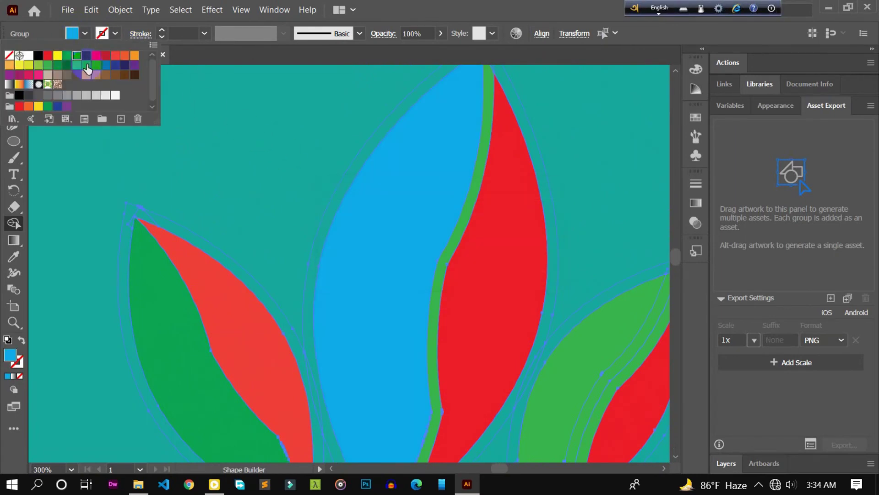
{"action": "left_click_drag", "start_coordinate": [507, 267], "coordinate": [448, 257]}
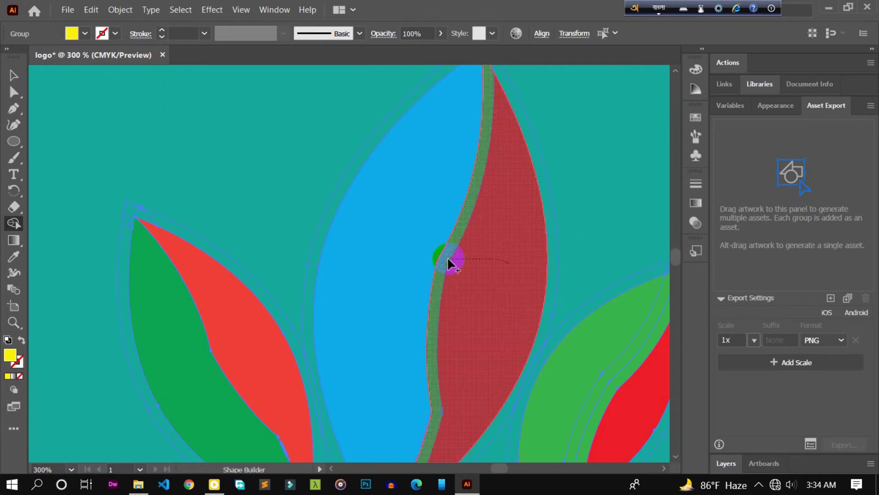
Fill the right leaf's outer part red and its inner part orange.
{"action": "scroll", "coordinate": [458, 261], "scroll_direction": "down", "scroll_amount": 1}
{"action": "scroll", "coordinate": [478, 264], "scroll_direction": "down", "scroll_amount": 2}
{"action": "scroll", "coordinate": [582, 273], "scroll_direction": "up", "scroll_amount": 2}
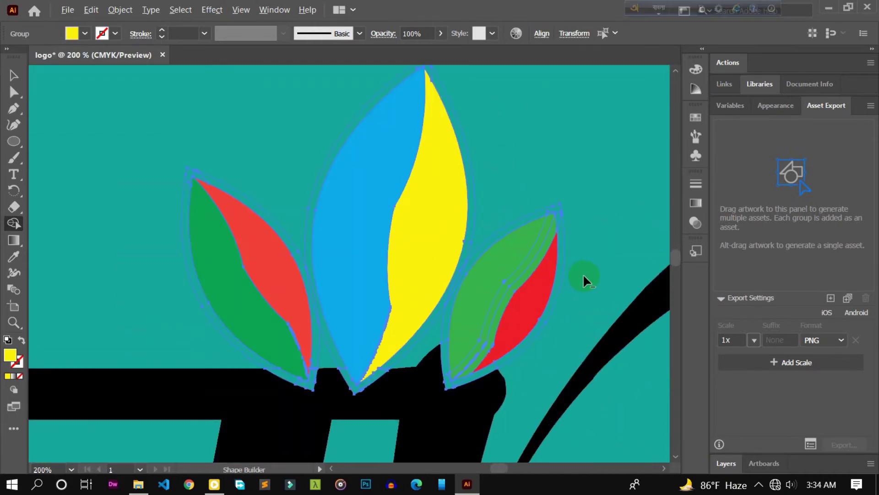
{"action": "scroll", "coordinate": [575, 270], "scroll_direction": "up", "scroll_amount": 2}
{"action": "left_click", "coordinate": [69, 34]}
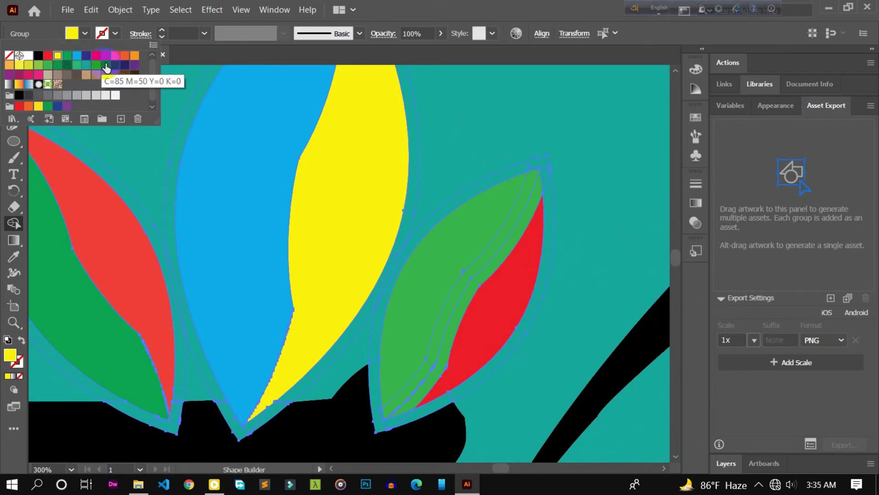
{"action": "left_click", "coordinate": [115, 55]}
{"action": "left_click", "coordinate": [468, 264]}
{"action": "left_click", "coordinate": [72, 34]}
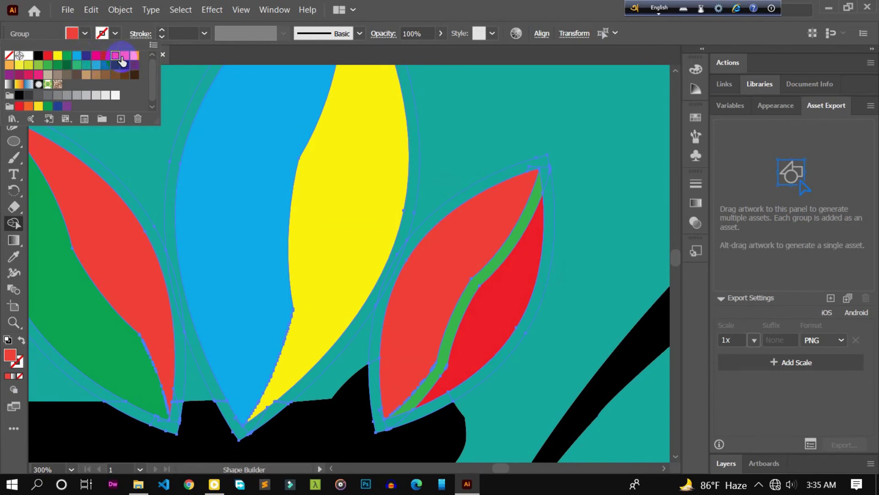
{"action": "left_click", "coordinate": [489, 331]}
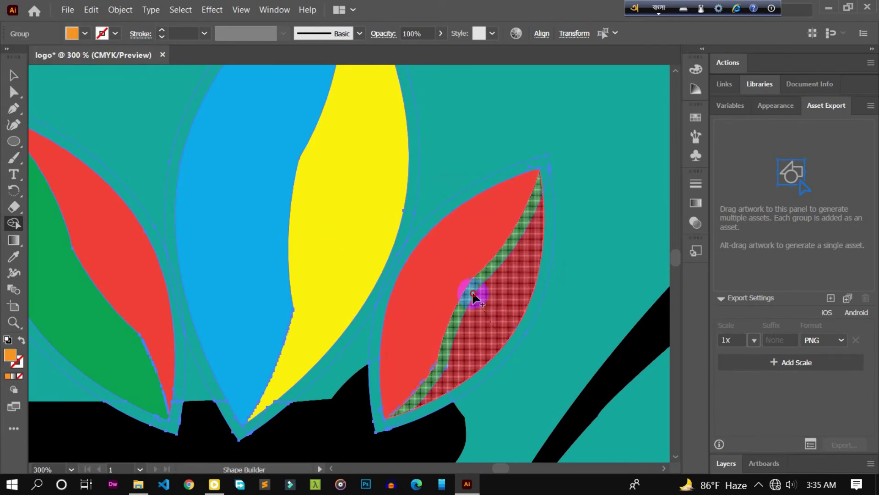
{"action": "left_click", "coordinate": [472, 290]}
{"action": "key", "text": "ctrl+minus"}
Select the leaves with the shape beneath them and set the fill to None.
{"action": "key", "text": "v"}
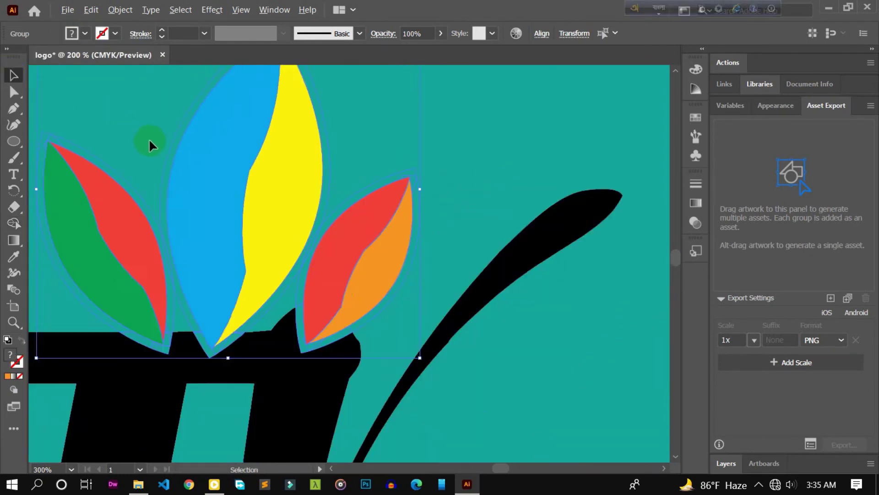
{"action": "scroll", "coordinate": [150, 145], "scroll_direction": "down", "scroll_amount": 1}
{"action": "left_click", "coordinate": [426, 173]}
{"action": "scroll", "coordinate": [415, 176], "scroll_direction": "left", "scroll_amount": 3}
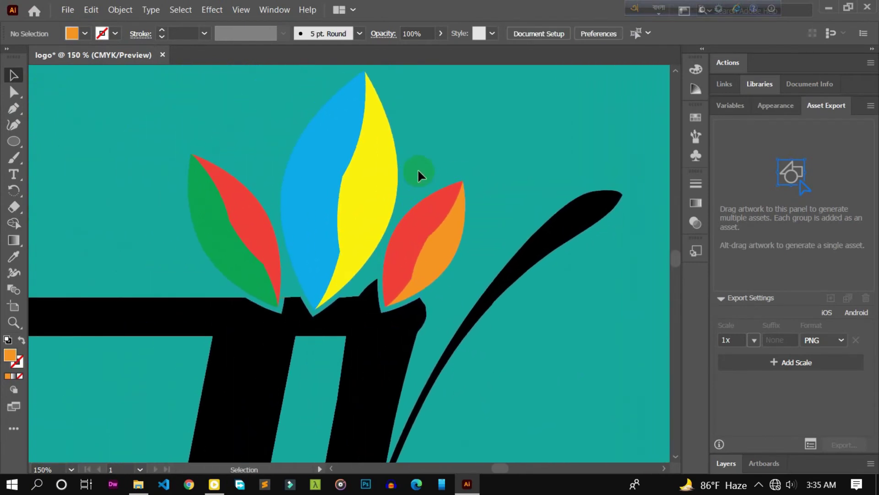
{"action": "scroll", "coordinate": [419, 172], "scroll_direction": "down", "scroll_amount": 1}
{"action": "scroll", "coordinate": [433, 205], "scroll_direction": "down", "scroll_amount": 1}
{"action": "scroll", "coordinate": [450, 246], "scroll_direction": "up", "scroll_amount": 3}
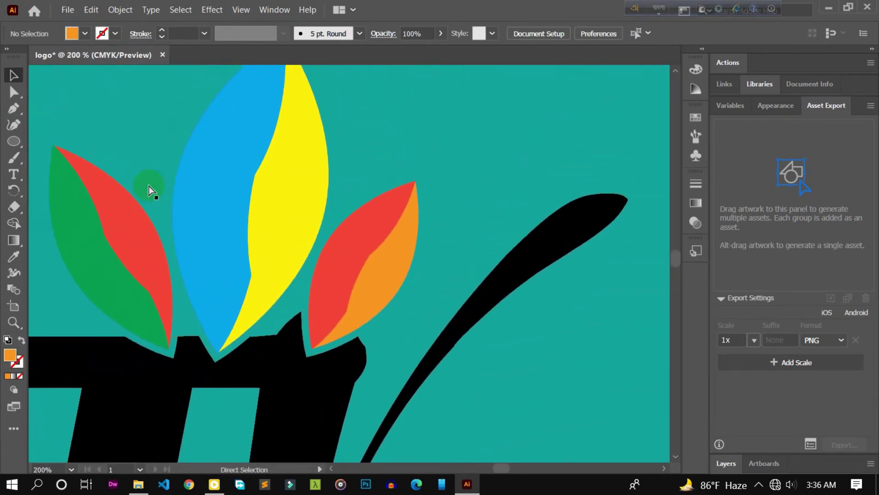
{"action": "scroll", "coordinate": [150, 186], "scroll_direction": "left", "scroll_amount": 3}
{"action": "left_click_drag", "start_coordinate": [485, 354], "coordinate": [486, 357]}
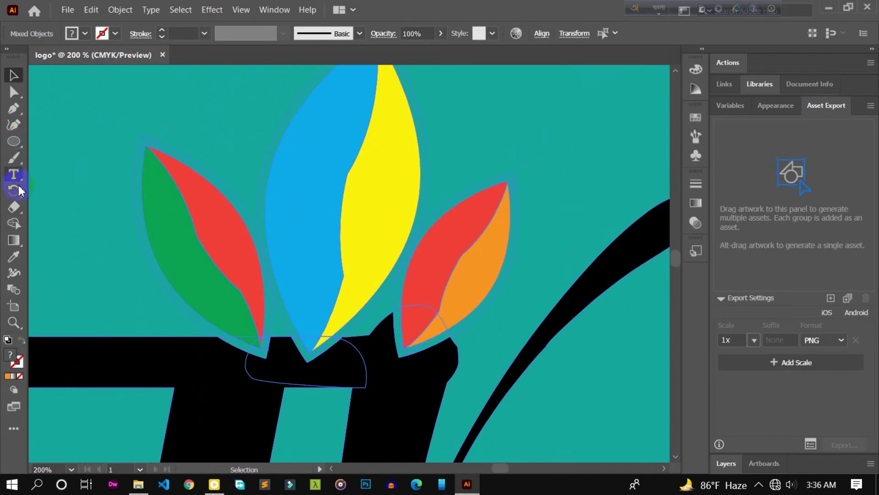
{"action": "scroll", "coordinate": [238, 267], "scroll_direction": "up", "scroll_amount": 3}
{"action": "scroll", "coordinate": [468, 155], "scroll_direction": "up", "scroll_amount": 5}
{"action": "scroll", "coordinate": [469, 165], "scroll_direction": "right", "scroll_amount": 3}
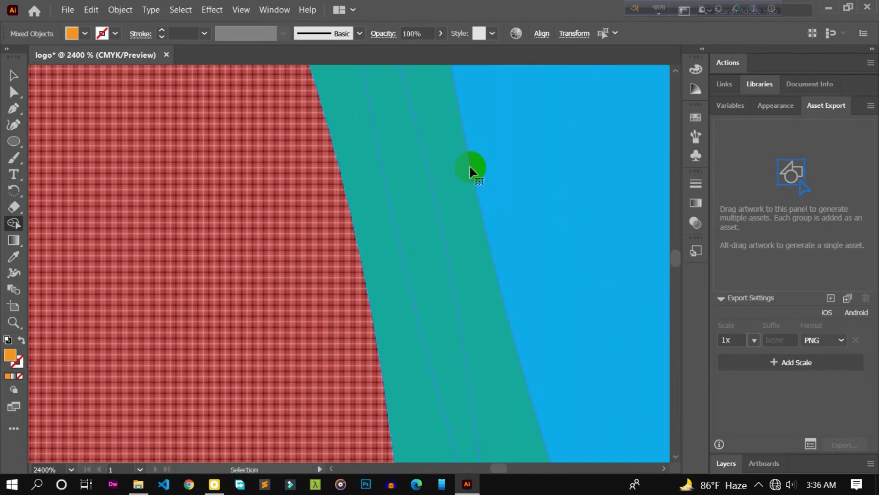
{"action": "scroll", "coordinate": [476, 159], "scroll_direction": "right", "scroll_amount": 3}
{"action": "scroll", "coordinate": [479, 165], "scroll_direction": "down", "scroll_amount": 5}
{"action": "scroll", "coordinate": [495, 179], "scroll_direction": "right", "scroll_amount": 3}
{"action": "scroll", "coordinate": [504, 183], "scroll_direction": "down", "scroll_amount": 3}
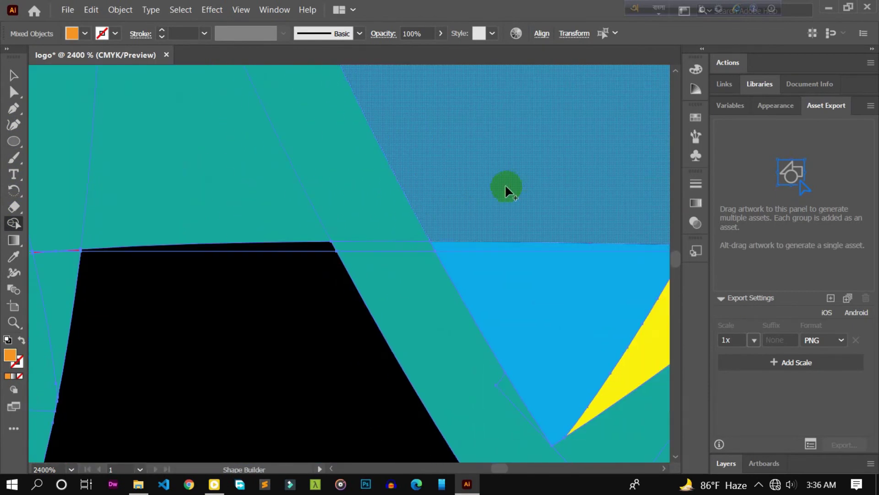
{"action": "scroll", "coordinate": [505, 186], "scroll_direction": "right", "scroll_amount": 3}
{"action": "scroll", "coordinate": [507, 184], "scroll_direction": "down", "scroll_amount": 3}
{"action": "scroll", "coordinate": [492, 178], "scroll_direction": "down", "scroll_amount": 5}
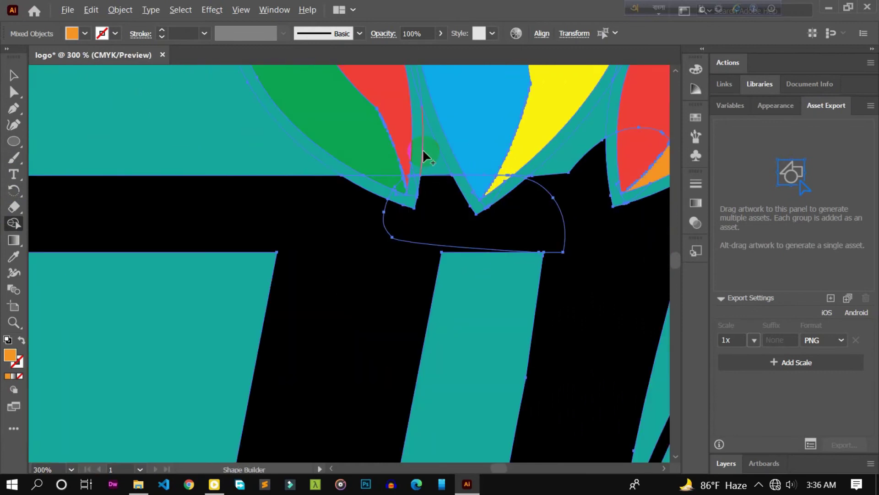
{"action": "scroll", "coordinate": [426, 193], "scroll_direction": "up", "scroll_amount": 5}
{"action": "scroll", "coordinate": [425, 196], "scroll_direction": "up", "scroll_amount": 3}
{"action": "scroll", "coordinate": [425, 196], "scroll_direction": "up", "scroll_amount": 3}
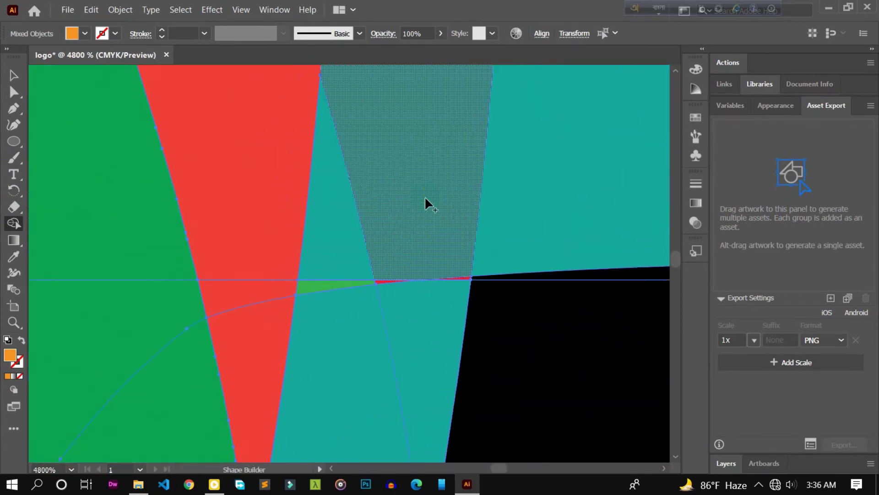
{"action": "scroll", "coordinate": [425, 196], "scroll_direction": "up", "scroll_amount": 1}
{"action": "left_click", "coordinate": [77, 34]}
{"action": "left_click", "coordinate": [10, 47]}
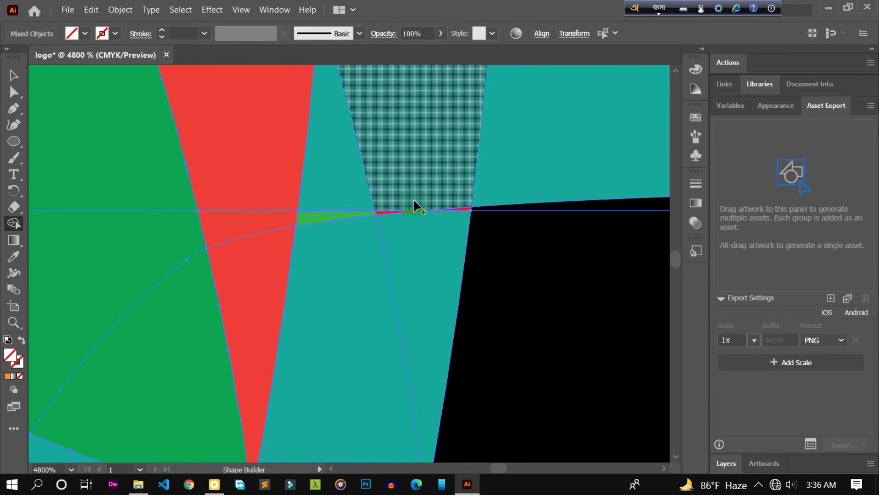
Merge the teal slivers at the leaf junction and along the left leaf.
{"action": "left_click_drag", "start_coordinate": [397, 224], "coordinate": [272, 208]}
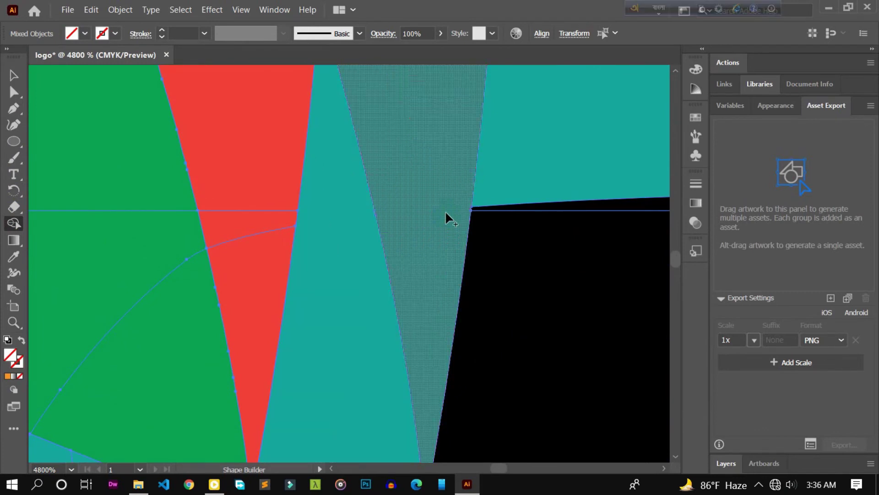
{"action": "scroll", "coordinate": [367, 206], "scroll_direction": "down", "scroll_amount": 3}
{"action": "scroll", "coordinate": [268, 199], "scroll_direction": "up", "scroll_amount": 2}
{"action": "scroll", "coordinate": [273, 202], "scroll_direction": "down", "scroll_amount": 4}
{"action": "scroll", "coordinate": [277, 192], "scroll_direction": "down", "scroll_amount": 2}
{"action": "left_click_drag", "start_coordinate": [327, 198], "coordinate": [306, 203]}
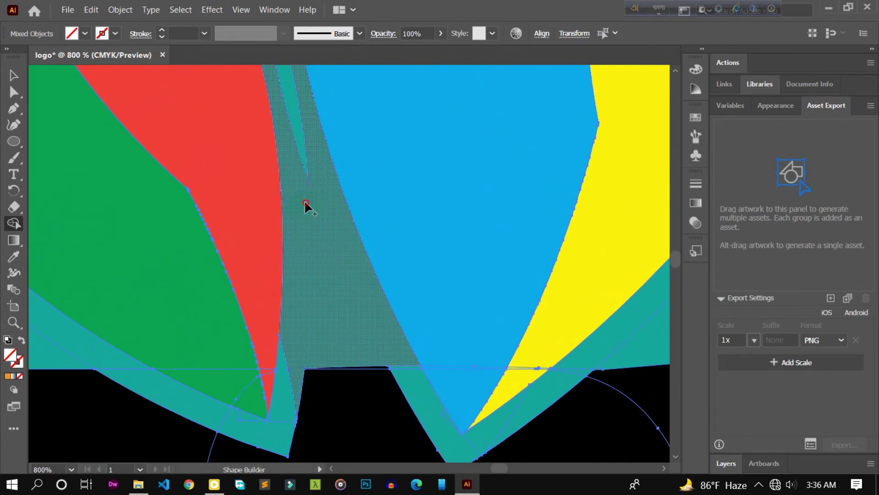
{"action": "scroll", "coordinate": [308, 106], "scroll_direction": "down", "scroll_amount": 1}
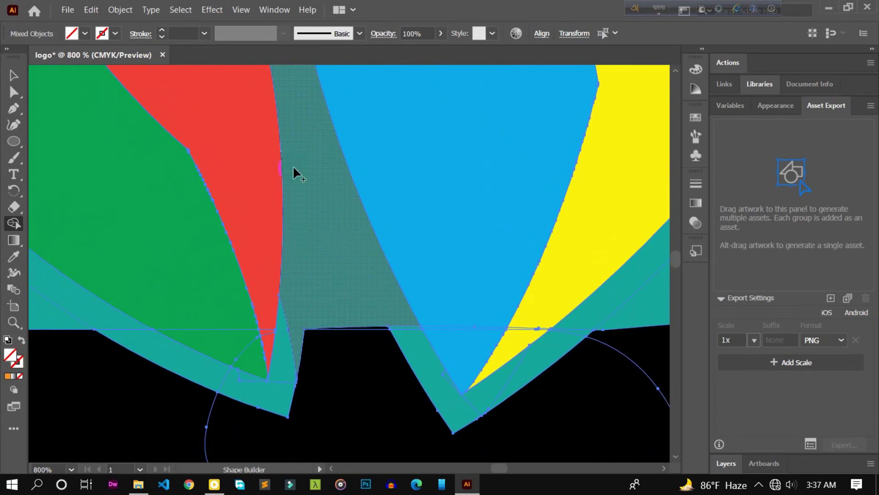
{"action": "left_click_drag", "start_coordinate": [276, 386], "coordinate": [114, 325]}
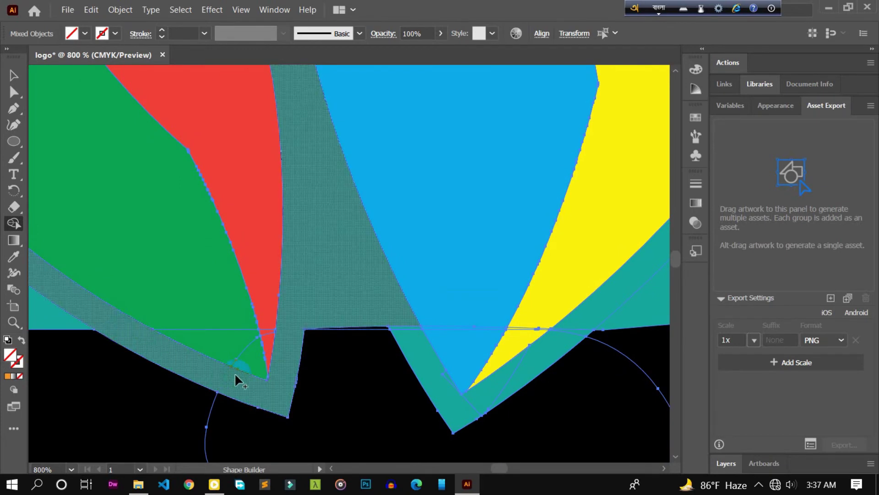
{"action": "scroll", "coordinate": [299, 372], "scroll_direction": "down", "scroll_amount": 3}
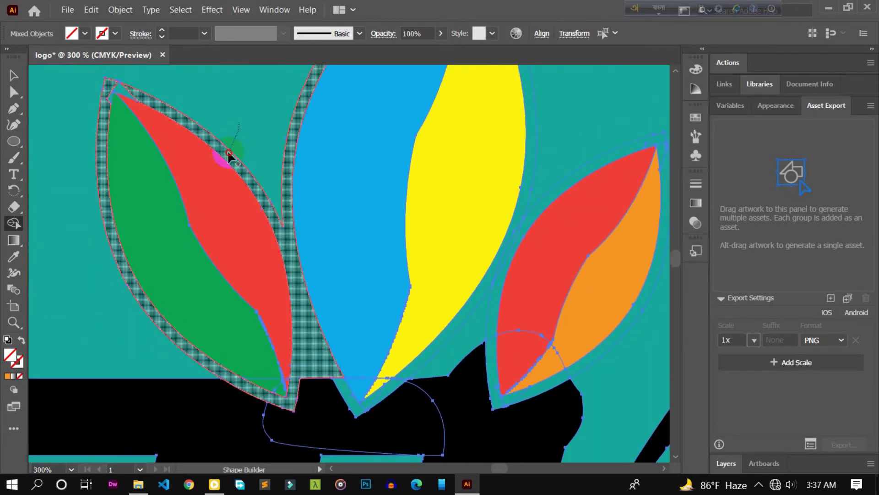
{"action": "scroll", "coordinate": [226, 153], "scroll_direction": "up", "scroll_amount": 1}
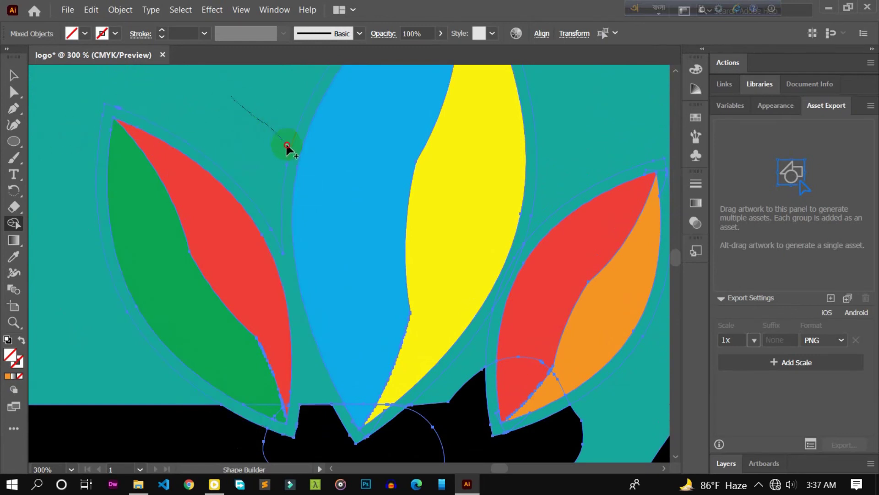
Merge the teal strips around the right leaf and its tip into the background.
{"action": "left_click_drag", "start_coordinate": [287, 145], "coordinate": [281, 148]}
{"action": "scroll", "coordinate": [458, 147], "scroll_direction": "up", "scroll_amount": 1}
{"action": "mouse_move", "coordinate": [625, 142]}
{"action": "left_mouse_down"}
{"action": "mouse_move", "coordinate": [521, 283]}
{"action": "mouse_move", "coordinate": [546, 250]}
{"action": "left_mouse_up"}
{"action": "scroll", "coordinate": [550, 257], "scroll_direction": "down", "scroll_amount": 2}
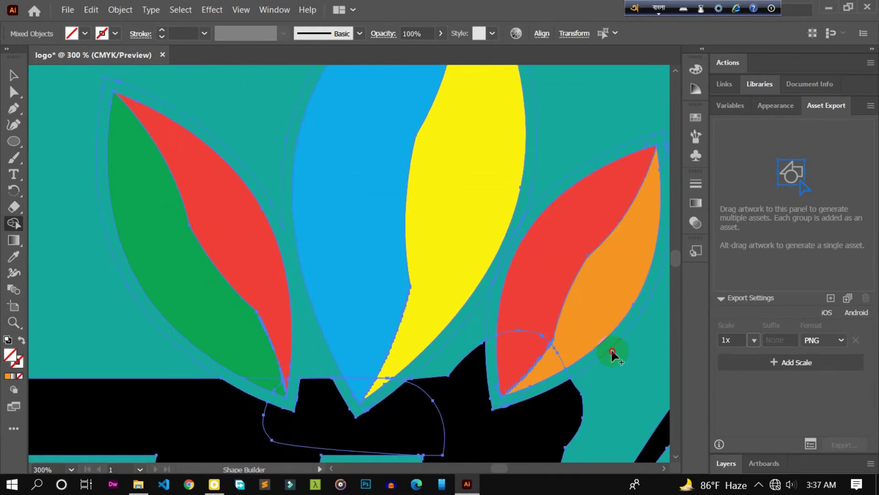
{"action": "left_click_drag", "start_coordinate": [597, 356], "coordinate": [515, 403]}
{"action": "scroll", "coordinate": [626, 348], "scroll_direction": "down", "scroll_amount": 2}
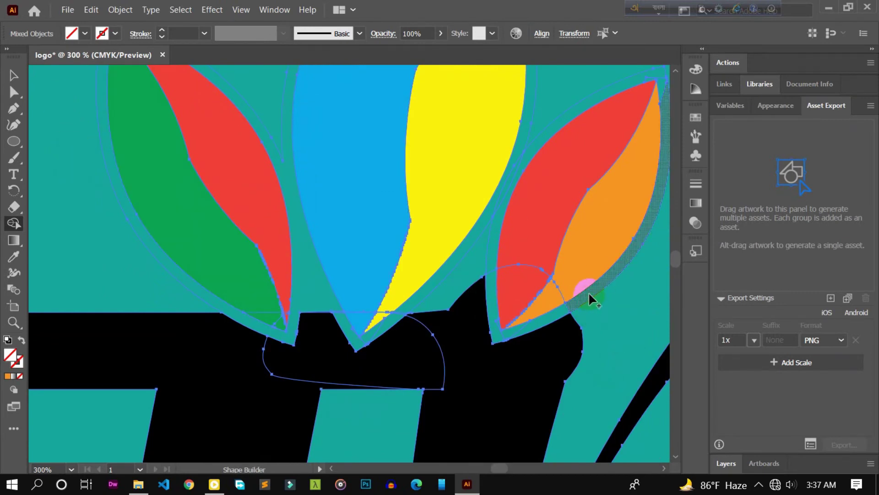
{"action": "mouse_move", "coordinate": [507, 337]}
{"action": "left_mouse_down"}
{"action": "mouse_move", "coordinate": [545, 138]}
{"action": "mouse_move", "coordinate": [660, 117]}
{"action": "left_mouse_up"}
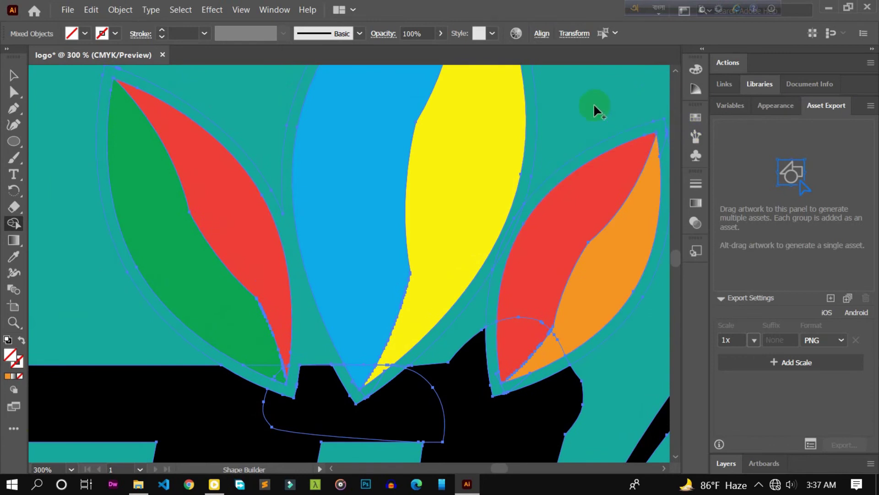
{"action": "scroll", "coordinate": [544, 224], "scroll_direction": "up", "scroll_amount": 5}
{"action": "mouse_move", "coordinate": [444, 138]}
{"action": "left_mouse_down"}
{"action": "mouse_move", "coordinate": [480, 155]}
{"action": "mouse_move", "coordinate": [493, 147]}
{"action": "left_mouse_up"}
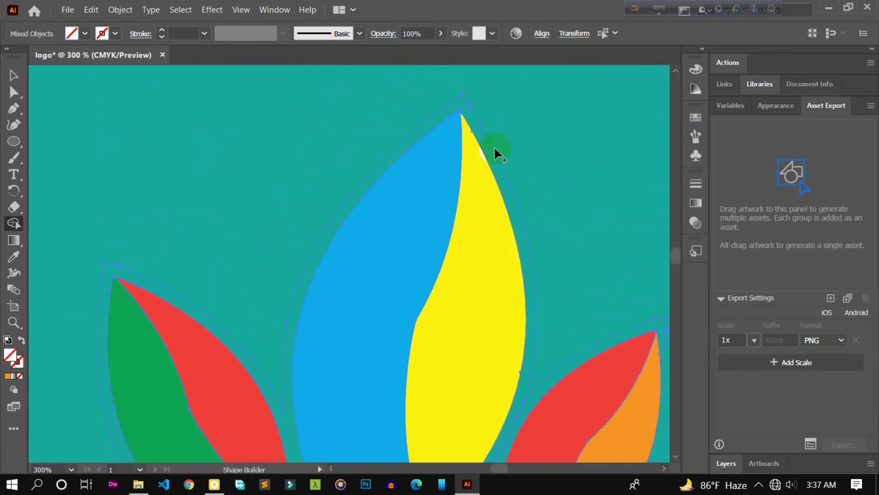
Merge the small teal wedge and the teal area between the leaves.
{"action": "scroll", "coordinate": [102, 191], "scroll_direction": "down", "scroll_amount": 1}
{"action": "scroll", "coordinate": [205, 160], "scroll_direction": "down", "scroll_amount": 2}
{"action": "scroll", "coordinate": [308, 354], "scroll_direction": "down", "scroll_amount": 1}
{"action": "scroll", "coordinate": [307, 353], "scroll_direction": "down", "scroll_amount": 1}
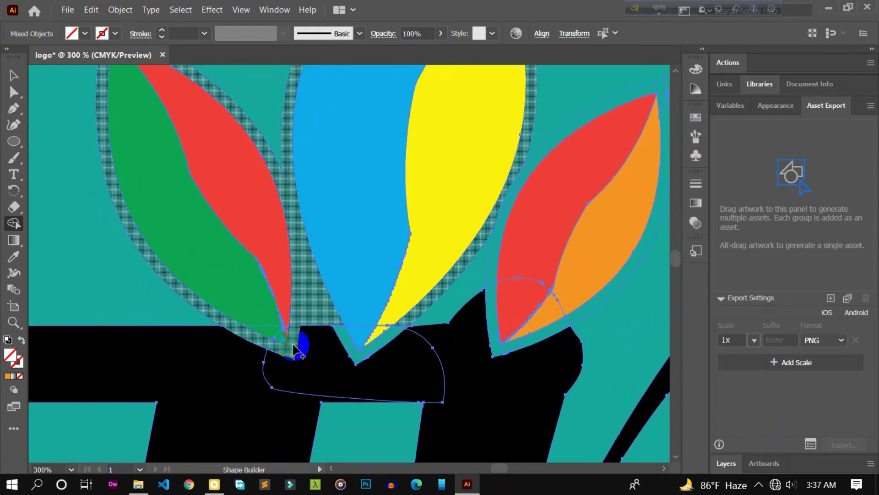
{"action": "scroll", "coordinate": [299, 349], "scroll_direction": "up", "scroll_amount": 5}
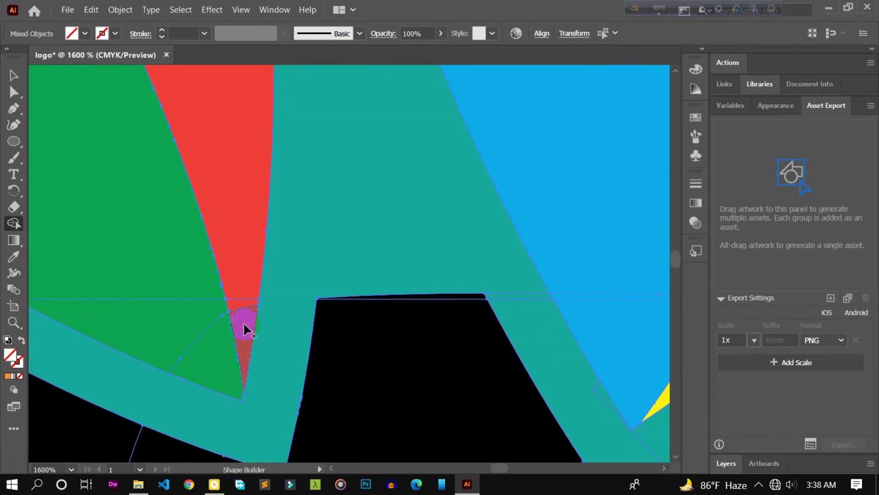
{"action": "scroll", "coordinate": [245, 328], "scroll_direction": "down", "scroll_amount": 3}
{"action": "left_click", "coordinate": [298, 316]}
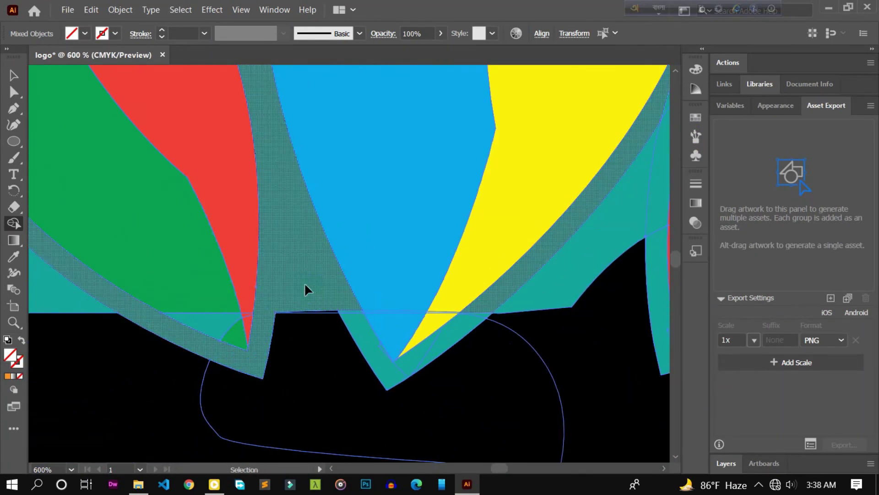
{"action": "scroll", "coordinate": [302, 283], "scroll_direction": "down", "scroll_amount": 2}
{"action": "scroll", "coordinate": [301, 284], "scroll_direction": "down", "scroll_amount": 1}
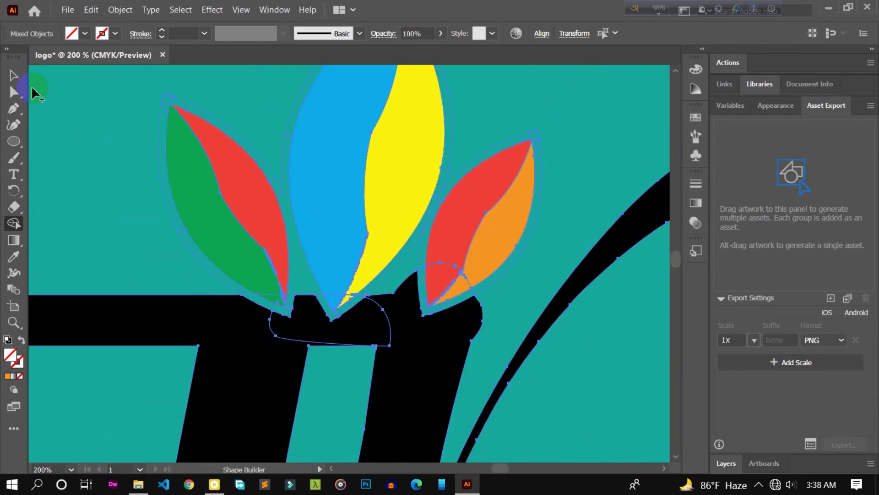
{"action": "scroll", "coordinate": [276, 304], "scroll_direction": "up", "scroll_amount": 2}
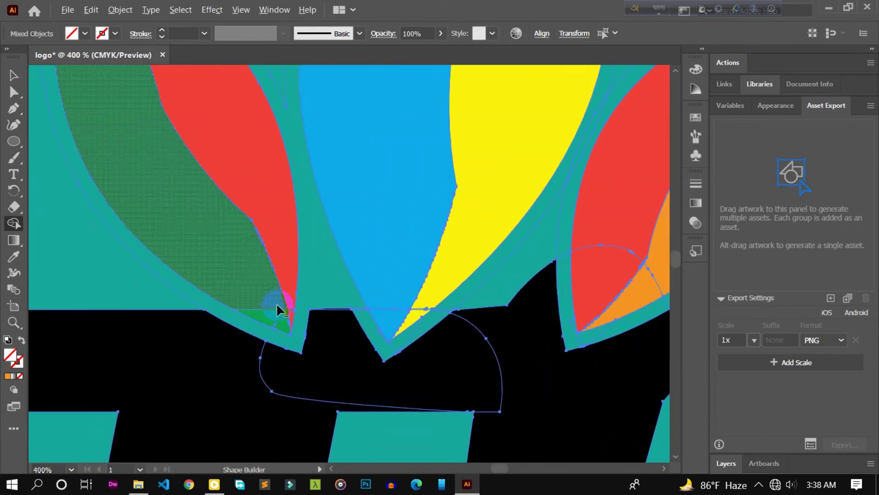
{"action": "scroll", "coordinate": [284, 300], "scroll_direction": "up", "scroll_amount": 2}
{"action": "scroll", "coordinate": [289, 298], "scroll_direction": "down", "scroll_amount": 1}
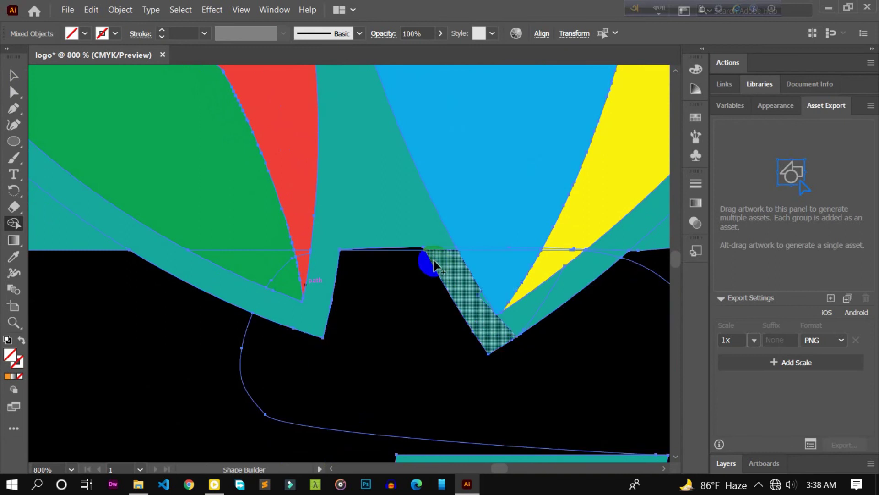
{"action": "left_click_drag", "start_coordinate": [403, 255], "coordinate": [386, 193]}
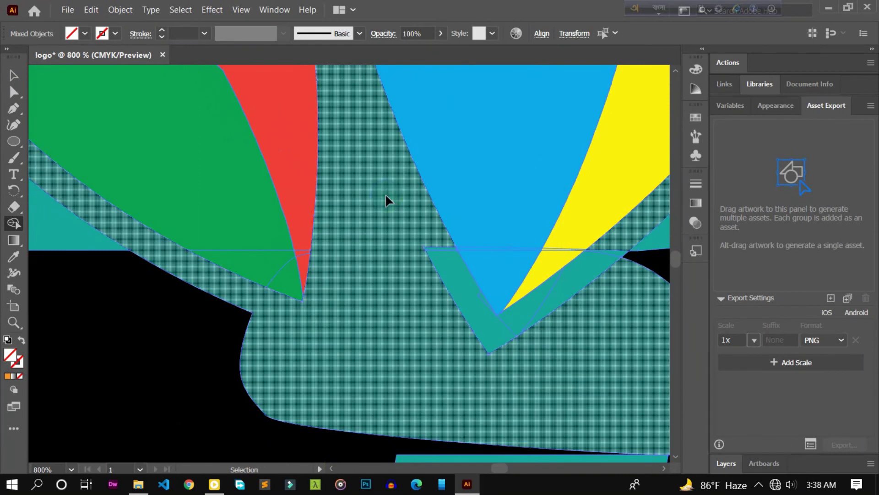
Fill the leaf-tip wedge green and the leaf's red part red with Shape Builder.
{"action": "left_click", "coordinate": [71, 33]}
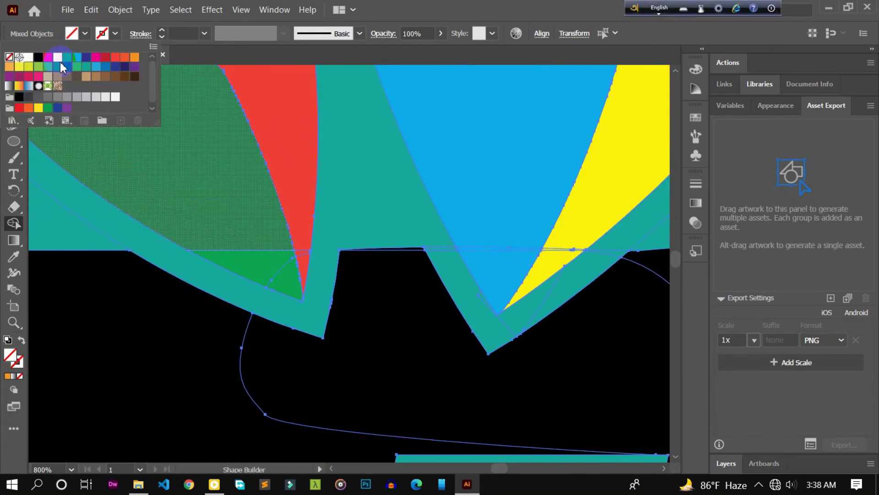
{"action": "key", "text": "Escape"}
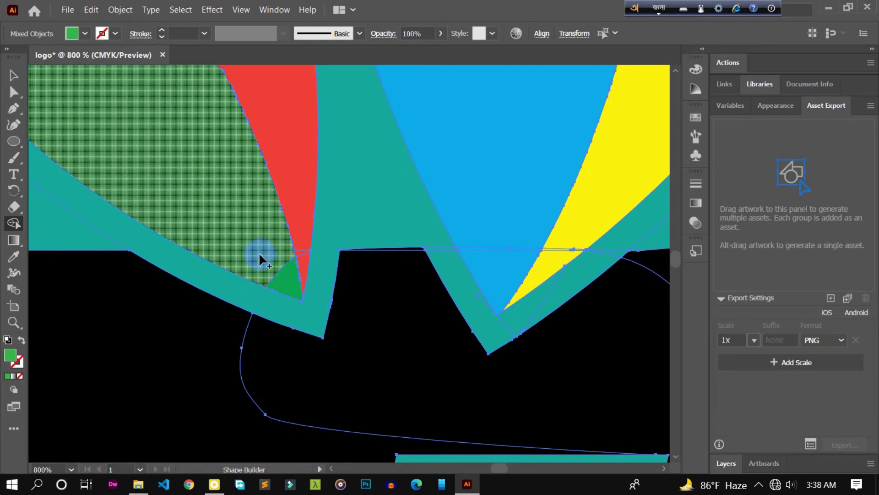
{"action": "left_click", "coordinate": [77, 31]}
{"action": "left_click", "coordinate": [46, 59]}
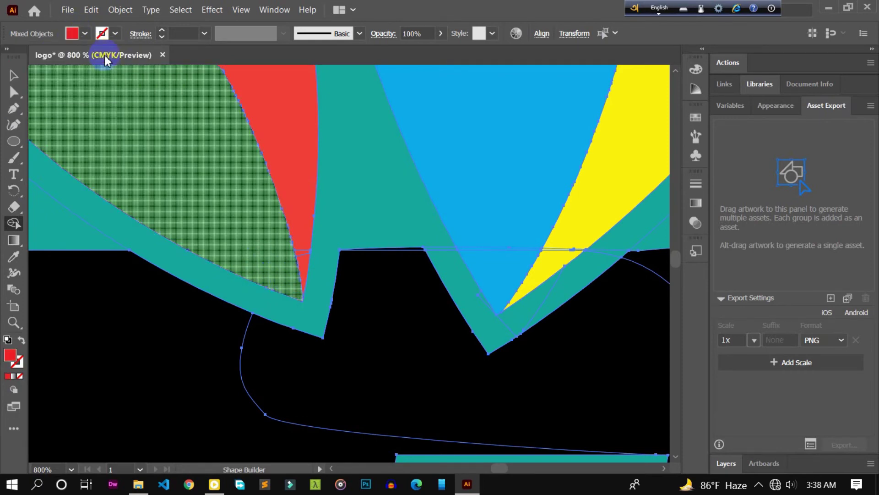
{"action": "left_click", "coordinate": [307, 261]}
Merge the dark pieces under the leaves into one solid black shape.
{"action": "left_click", "coordinate": [72, 33]}
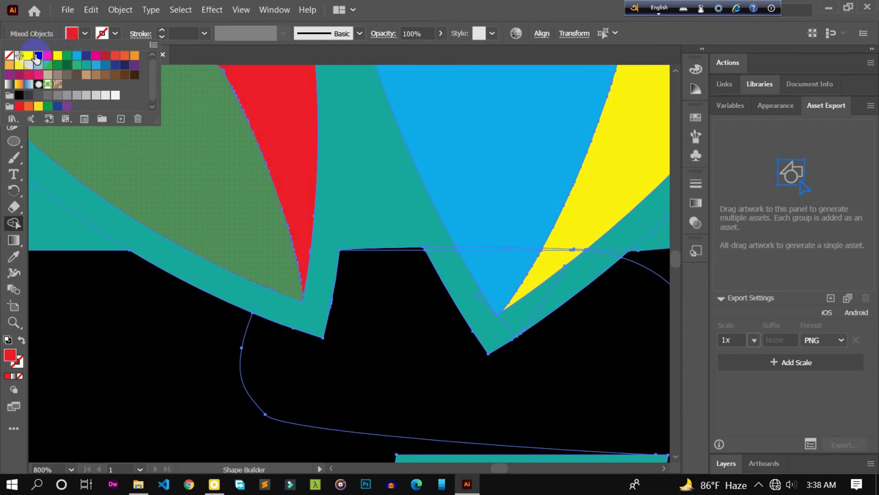
{"action": "key", "text": "Escape"}
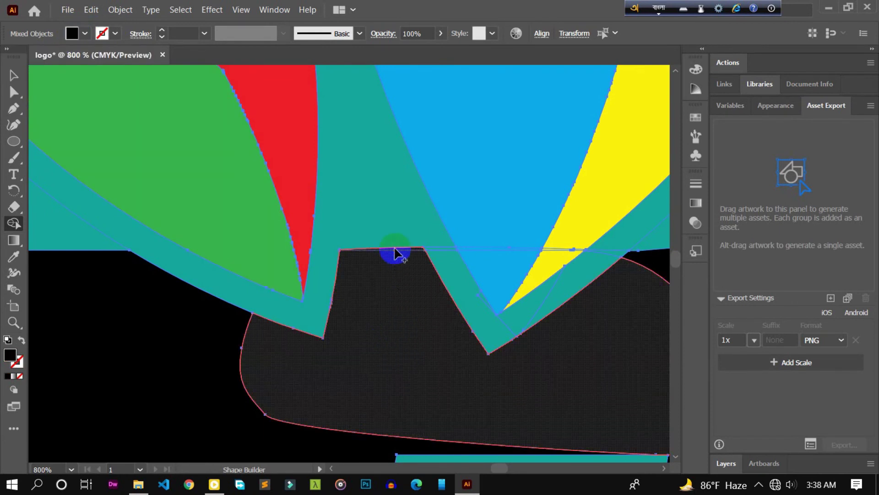
{"action": "scroll", "coordinate": [401, 265], "scroll_direction": "down", "scroll_amount": 1}
{"action": "scroll", "coordinate": [405, 275], "scroll_direction": "down", "scroll_amount": 2}
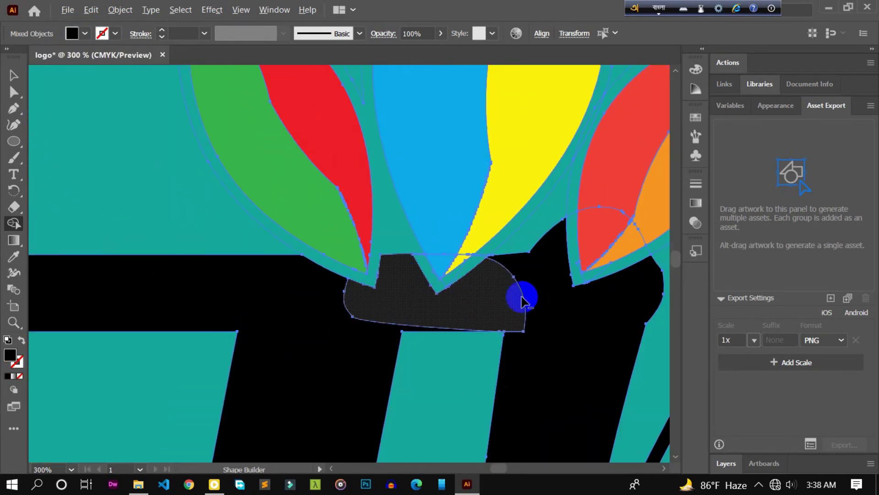
{"action": "left_click_drag", "start_coordinate": [364, 338], "coordinate": [524, 328]}
{"action": "scroll", "coordinate": [405, 411], "scroll_direction": "down", "scroll_amount": 1}
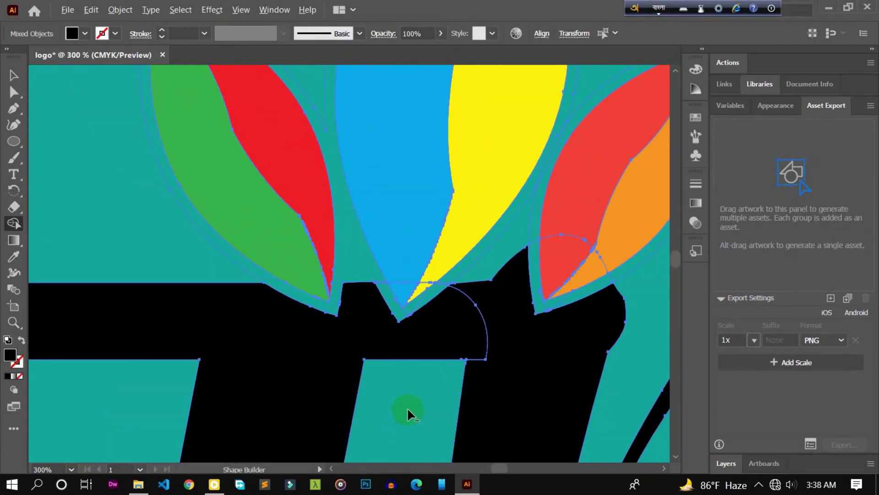
{"action": "scroll", "coordinate": [407, 408], "scroll_direction": "down", "scroll_amount": 2}
Fill the মা letter's main shape red.
{"action": "left_click", "coordinate": [147, 106]}
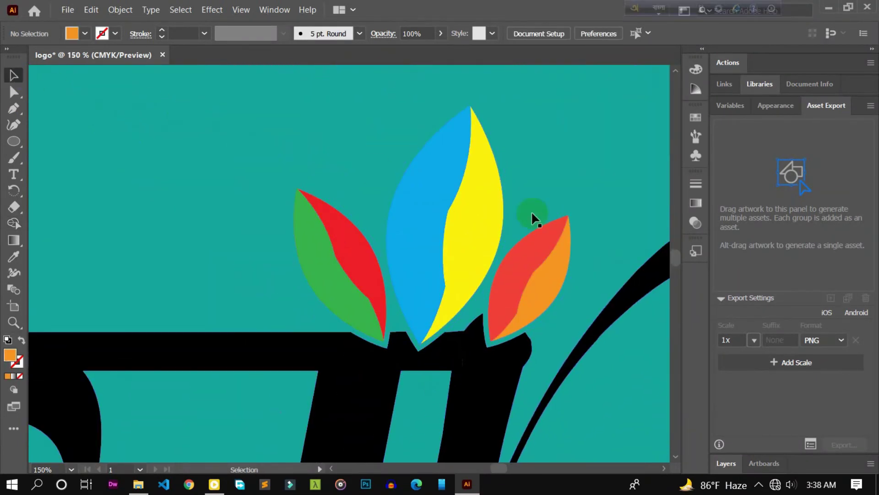
{"action": "scroll", "coordinate": [462, 285], "scroll_direction": "right", "scroll_amount": 1}
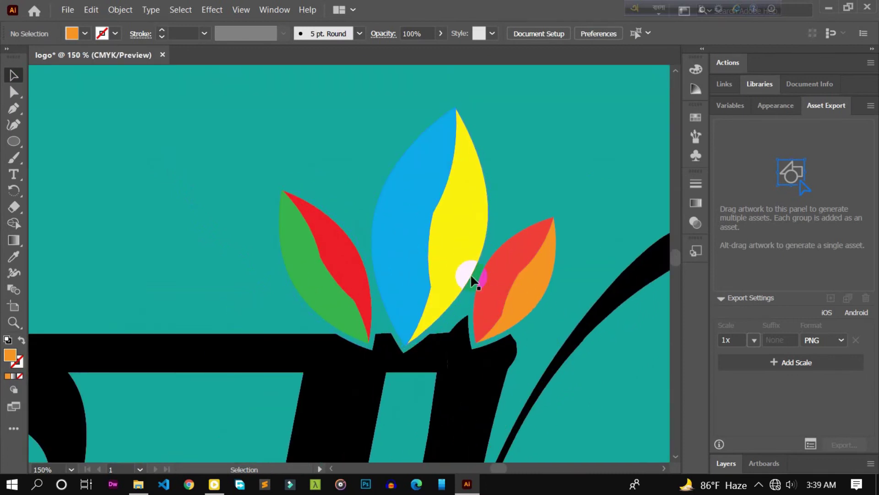
{"action": "scroll", "coordinate": [398, 226], "scroll_direction": "down", "scroll_amount": 3}
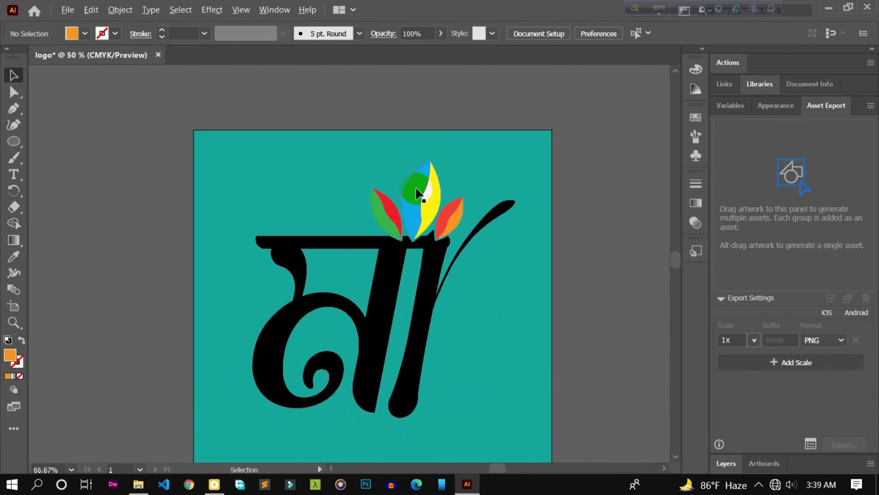
{"action": "scroll", "coordinate": [463, 287], "scroll_direction": "down", "scroll_amount": 1}
{"action": "scroll", "coordinate": [460, 278], "scroll_direction": "up", "scroll_amount": 1}
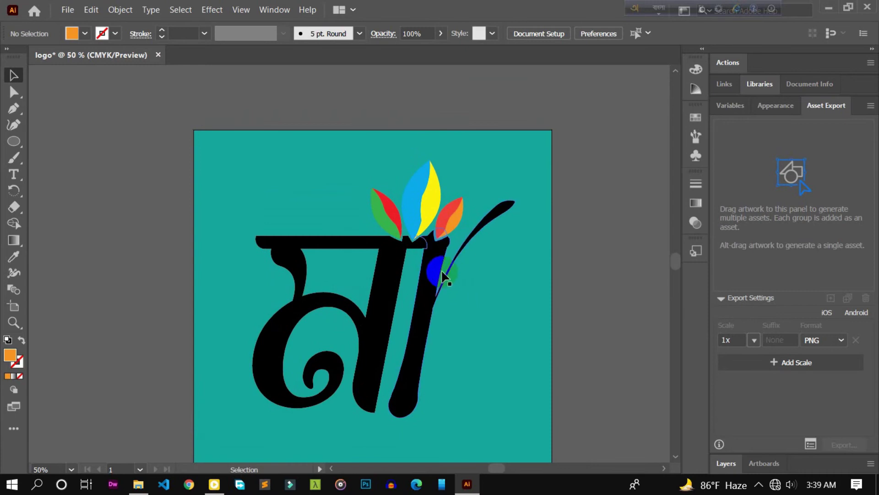
{"action": "left_click", "coordinate": [295, 250]}
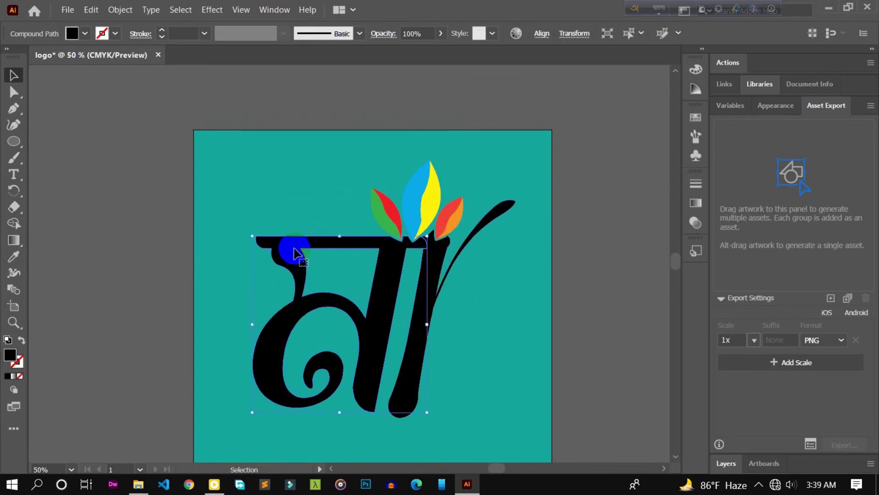
{"action": "left_click", "coordinate": [77, 37]}
{"action": "left_click", "coordinate": [66, 57]}
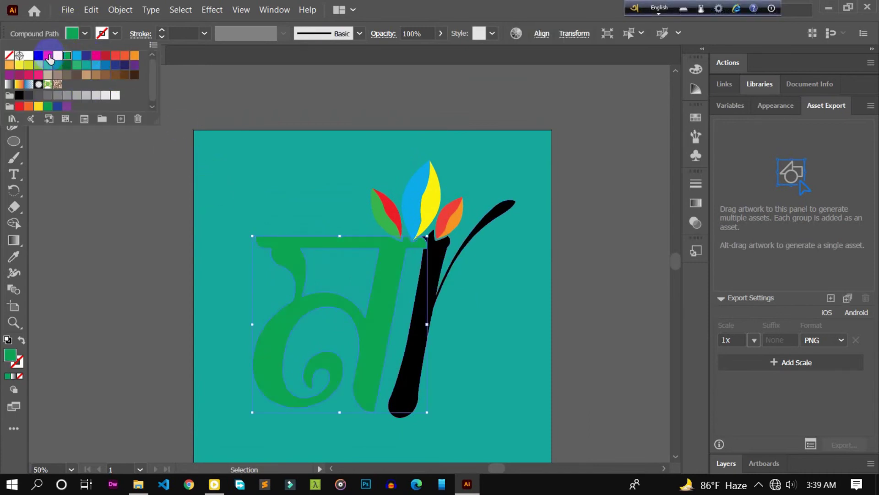
{"action": "left_click", "coordinate": [49, 56]}
{"action": "left_click", "coordinate": [452, 338]}
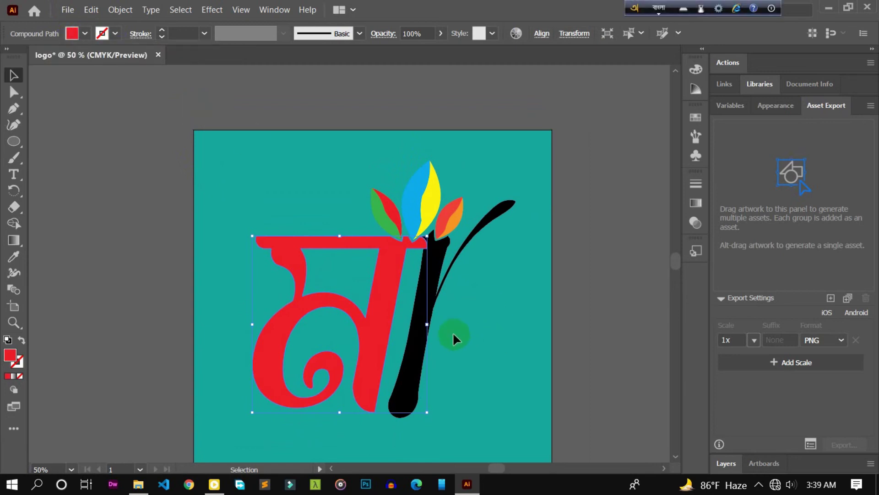
Fill the curling vowel sign orange.
{"action": "left_click", "coordinate": [72, 34]}
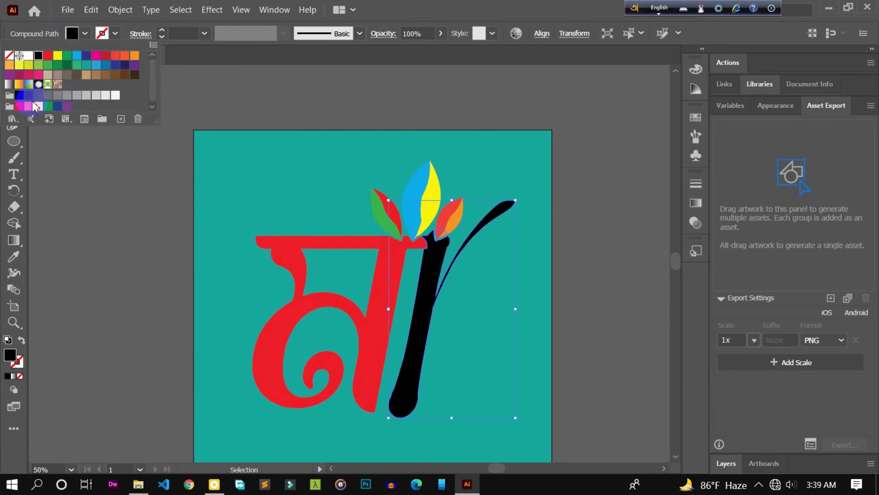
{"action": "left_click", "coordinate": [27, 106]}
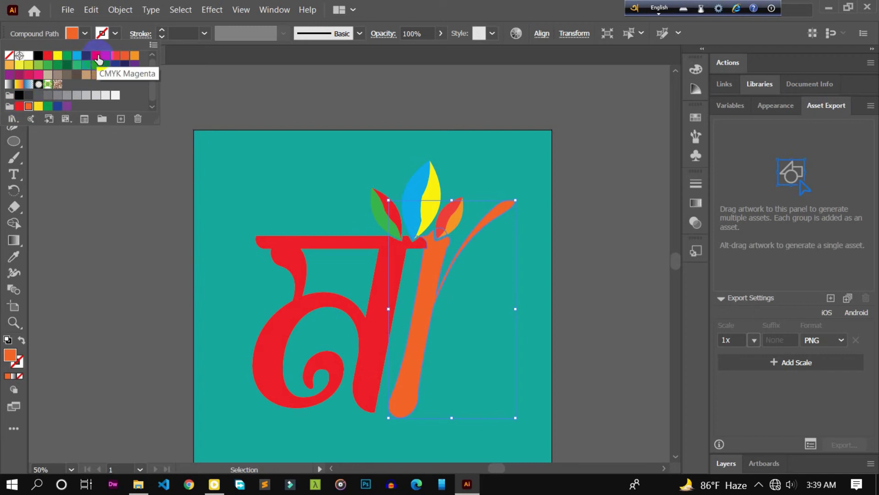
{"action": "left_click", "coordinate": [96, 55]}
{"action": "left_click", "coordinate": [21, 106]}
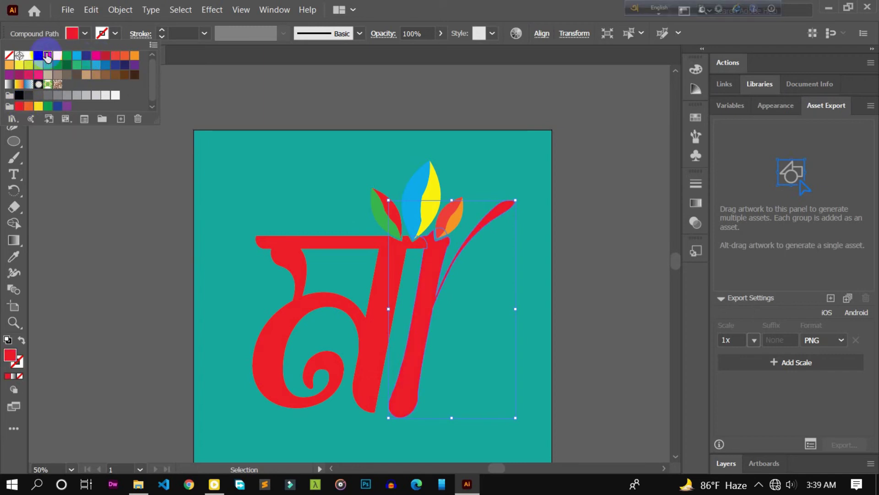
{"action": "left_click", "coordinate": [135, 56]}
{"action": "left_click", "coordinate": [300, 112]}
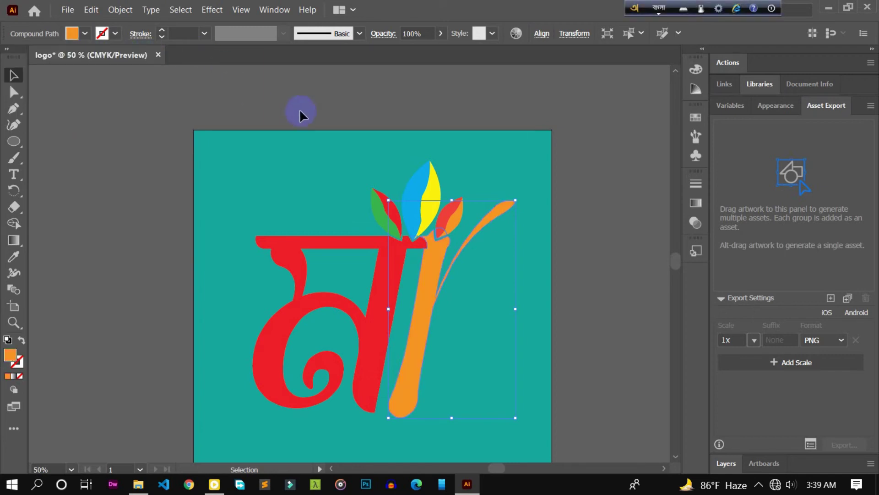
{"action": "left_click", "coordinate": [366, 127]}
{"action": "scroll", "coordinate": [464, 215], "scroll_direction": "down", "scroll_amount": 1}
{"action": "scroll", "coordinate": [454, 219], "scroll_direction": "up", "scroll_amount": 1, "text": "alt"}
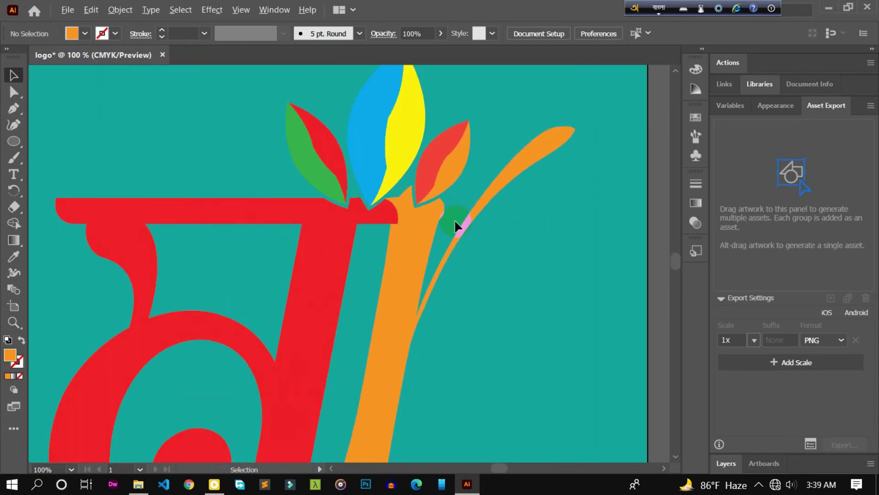
{"action": "scroll", "coordinate": [435, 196], "scroll_direction": "up", "scroll_amount": 2}
{"action": "scroll", "coordinate": [438, 230], "scroll_direction": "down", "scroll_amount": 1}
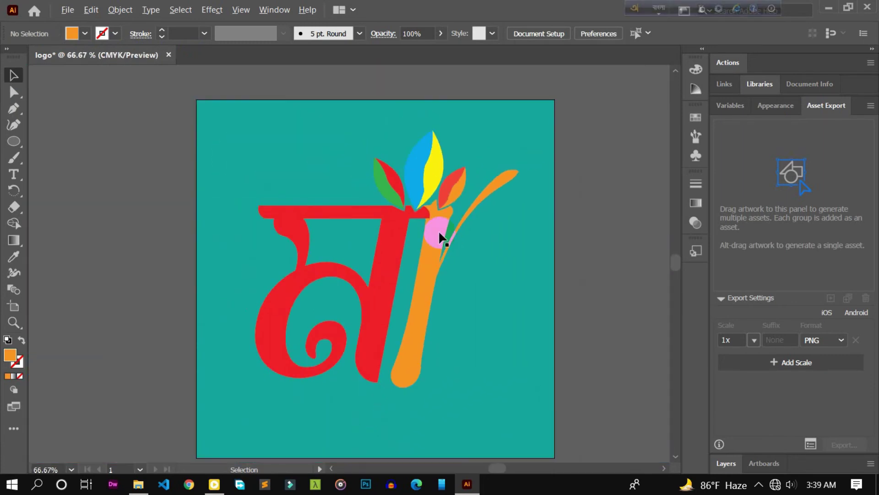
{"action": "scroll", "coordinate": [419, 262], "scroll_direction": "up", "scroll_amount": 4}
{"action": "scroll", "coordinate": [419, 262], "scroll_direction": "down", "scroll_amount": 3}
{"action": "scroll", "coordinate": [419, 274], "scroll_direction": "up", "scroll_amount": 2}
{"action": "scroll", "coordinate": [420, 269], "scroll_direction": "down", "scroll_amount": 3}
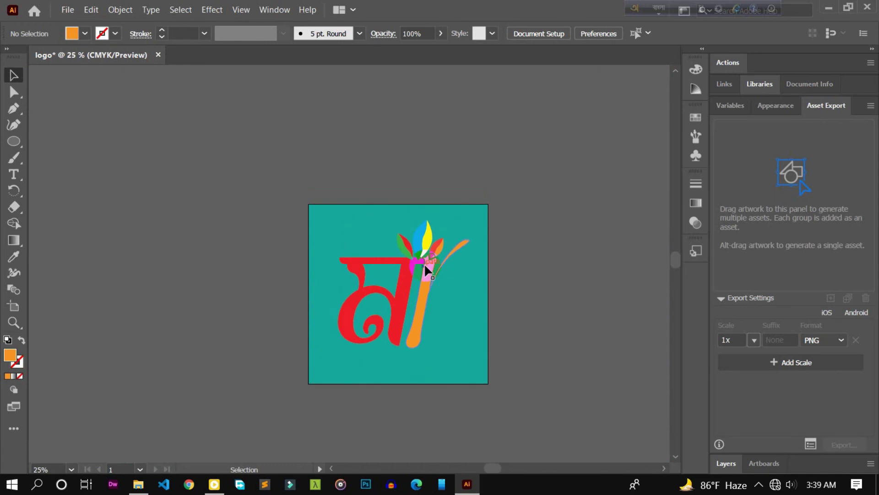
{"action": "scroll", "coordinate": [425, 263], "scroll_direction": "up", "scroll_amount": 2}
{"action": "scroll", "coordinate": [467, 263], "scroll_direction": "up", "scroll_amount": 2}
{"action": "scroll", "coordinate": [453, 259], "scroll_direction": "up", "scroll_amount": 1}
{"action": "scroll", "coordinate": [453, 256], "scroll_direction": "down", "scroll_amount": 2}
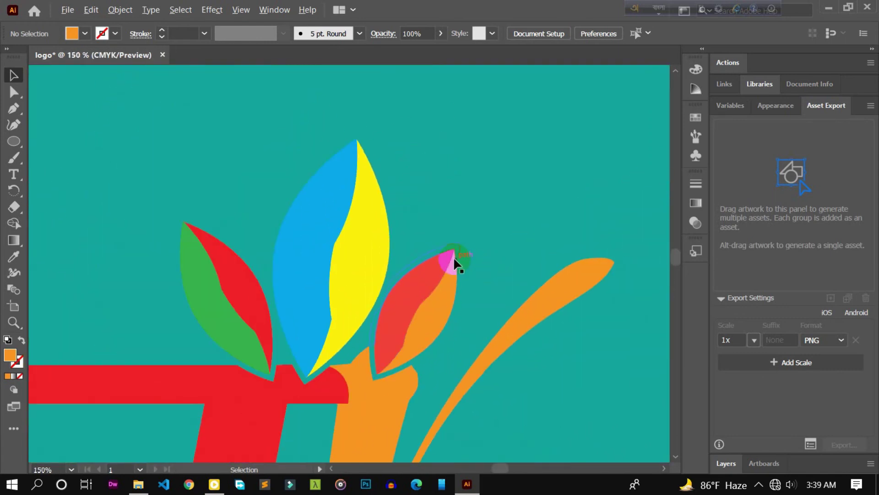
{"action": "scroll", "coordinate": [435, 250], "scroll_direction": "down", "scroll_amount": 1}
{"action": "scroll", "coordinate": [435, 249], "scroll_direction": "down", "scroll_amount": 2}
{"action": "scroll", "coordinate": [436, 249], "scroll_direction": "up", "scroll_amount": 1}
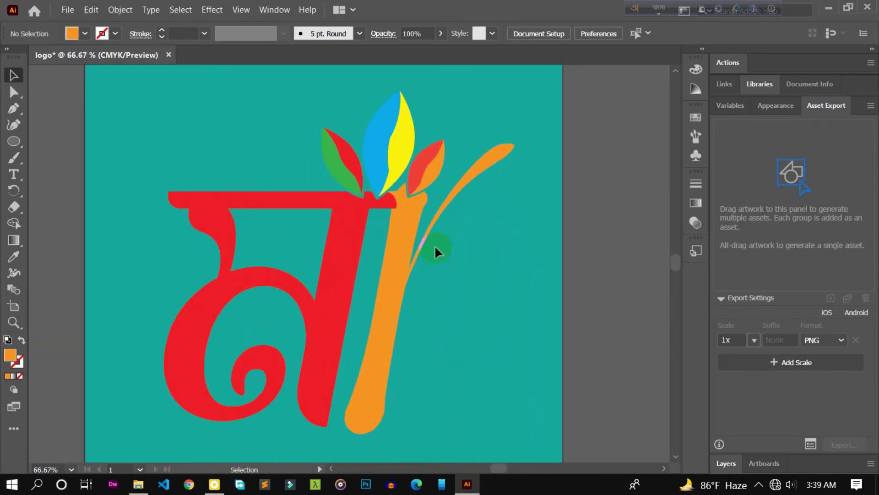
{"action": "scroll", "coordinate": [444, 233], "scroll_direction": "down", "scroll_amount": 1}
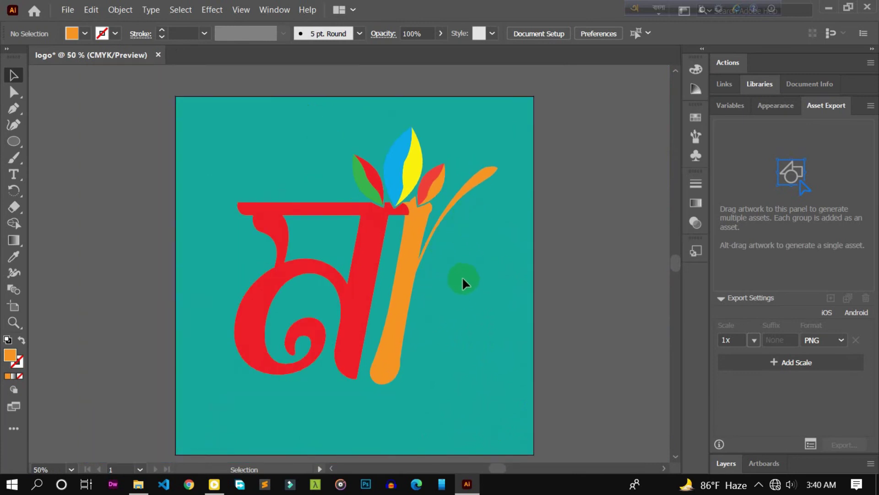
{"action": "scroll", "coordinate": [462, 276], "scroll_direction": "up", "scroll_amount": 1}
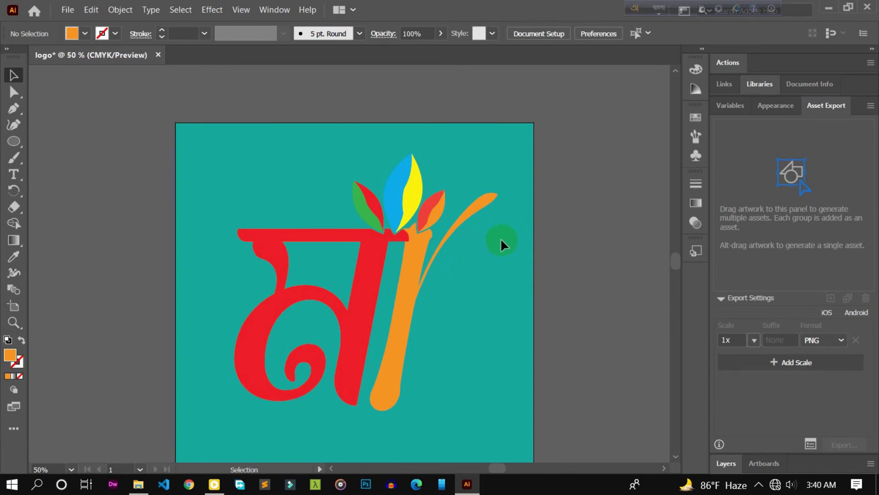
{"action": "scroll", "coordinate": [463, 236], "scroll_direction": "down", "scroll_amount": 1}
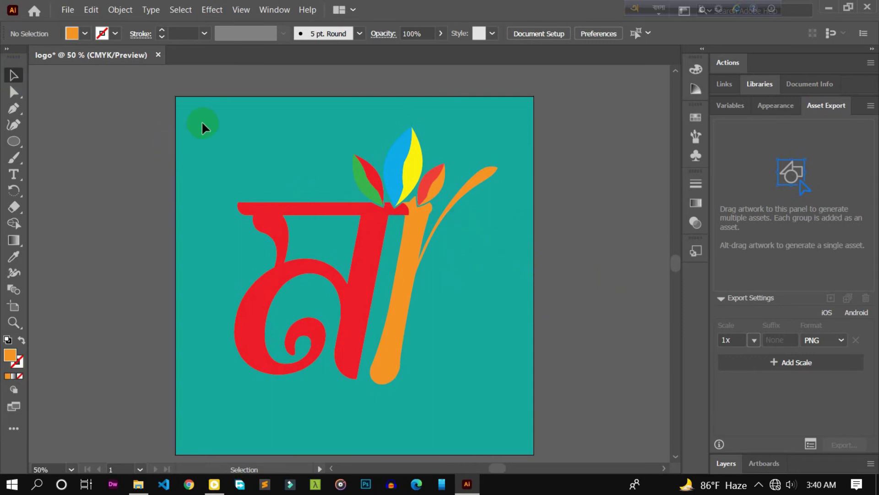
Enlarge the logo from its bottom-left corner and nudge it slightly right.
{"action": "left_click_drag", "start_coordinate": [392, 316], "coordinate": [404, 301]}
{"action": "scroll", "coordinate": [408, 298], "scroll_direction": "down", "scroll_amount": 1}
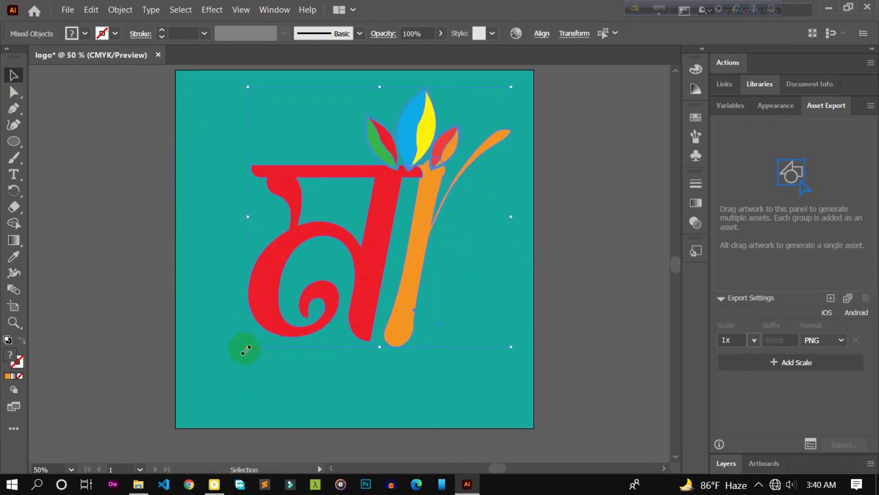
{"action": "left_click_drag", "start_coordinate": [246, 350], "coordinate": [223, 374]}
{"action": "left_click_drag", "start_coordinate": [386, 305], "coordinate": [391, 306]}
{"action": "left_click", "coordinate": [91, 102]}
{"action": "scroll", "coordinate": [207, 163], "scroll_direction": "up", "scroll_amount": 1}
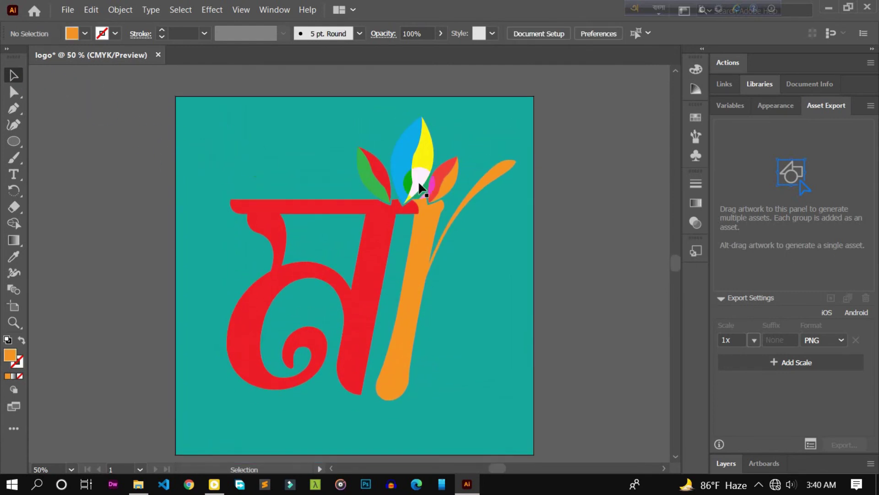
Unlock All and delete the teal background rectangle.
{"action": "left_click", "coordinate": [120, 10]}
{"action": "left_click", "coordinate": [220, 96]}
{"action": "key", "text": "Delete"}
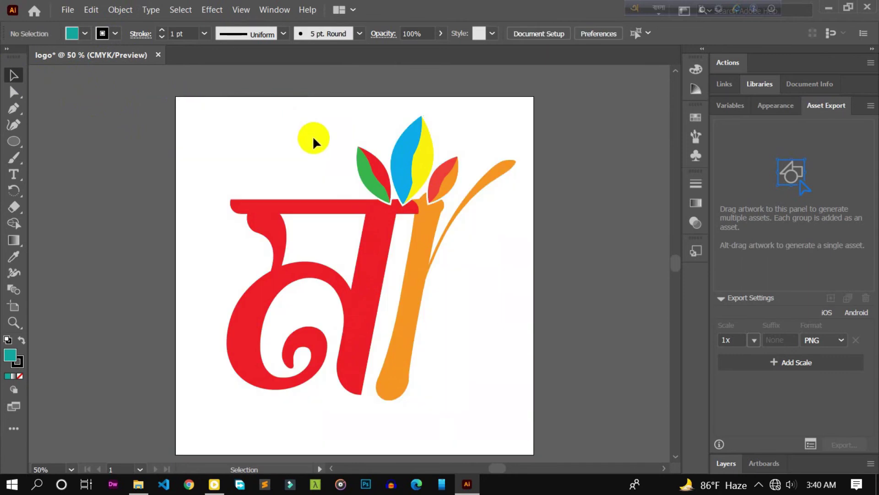
Open Save for Web (Legacy) with PNG-24 format and fit the logo in the preview.
{"action": "left_click_drag", "start_coordinate": [433, 153], "coordinate": [425, 172]}
{"action": "scroll", "coordinate": [260, 126], "scroll_direction": "down", "scroll_amount": 1}
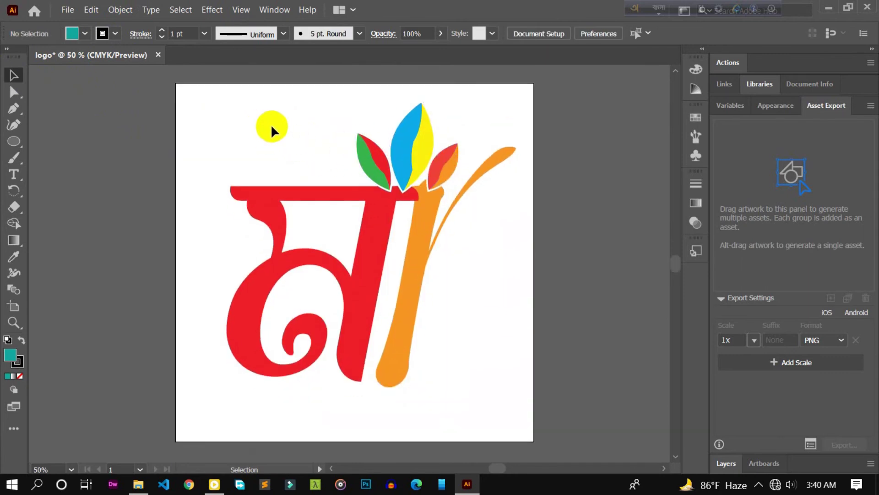
{"action": "scroll", "coordinate": [268, 150], "scroll_direction": "up", "scroll_amount": 2}
{"action": "left_click", "coordinate": [68, 10]}
{"action": "mouse_move", "coordinate": [89, 243]}
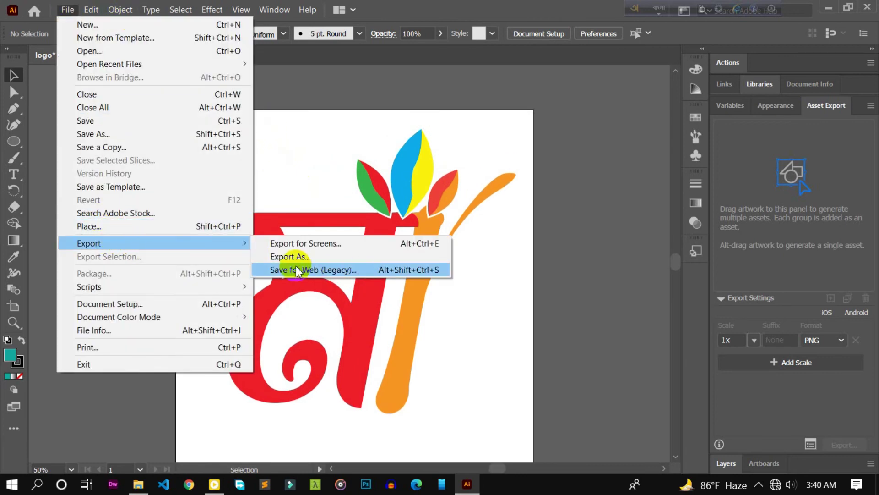
{"action": "left_click", "coordinate": [297, 271]}
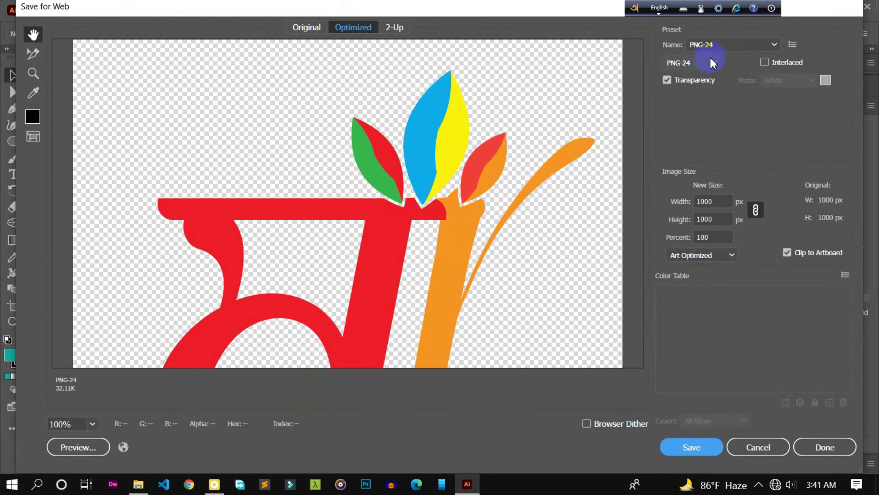
{"action": "left_click", "coordinate": [712, 46]}
{"action": "left_click", "coordinate": [691, 64]}
{"action": "left_click", "coordinate": [694, 120]}
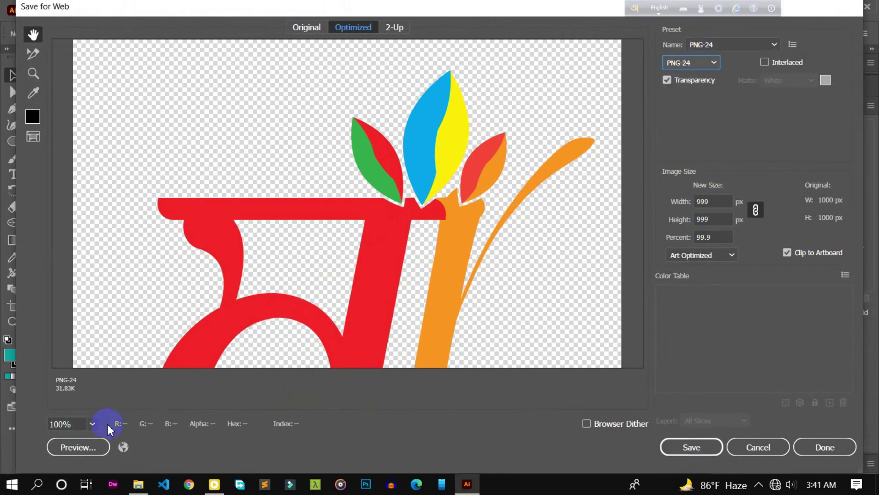
{"action": "left_click", "coordinate": [94, 424]}
{"action": "left_click", "coordinate": [112, 407]}
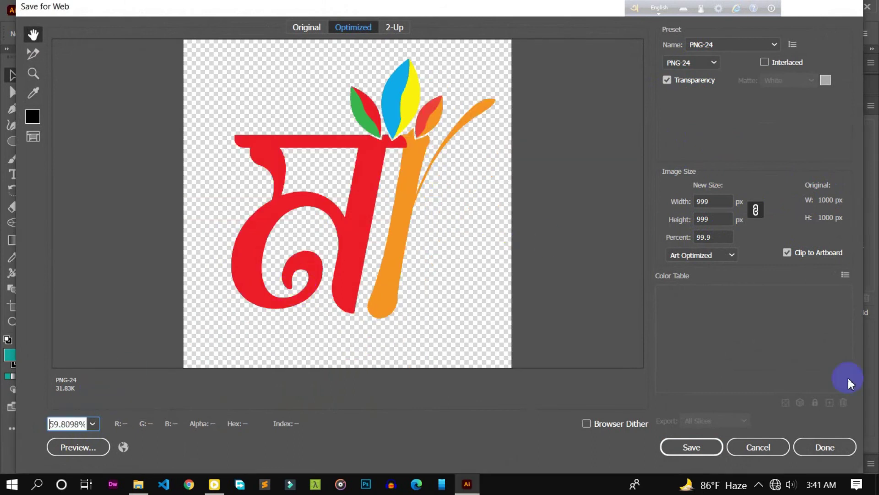
Save logo.png to Downloads and close the document without saving.
{"action": "left_click", "coordinate": [707, 447]}
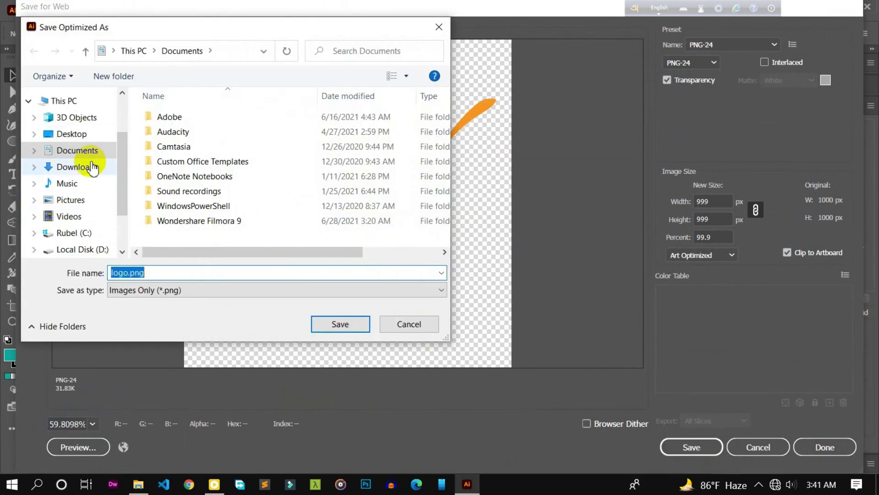
{"action": "left_click", "coordinate": [77, 167]}
{"action": "left_click", "coordinate": [340, 324]}
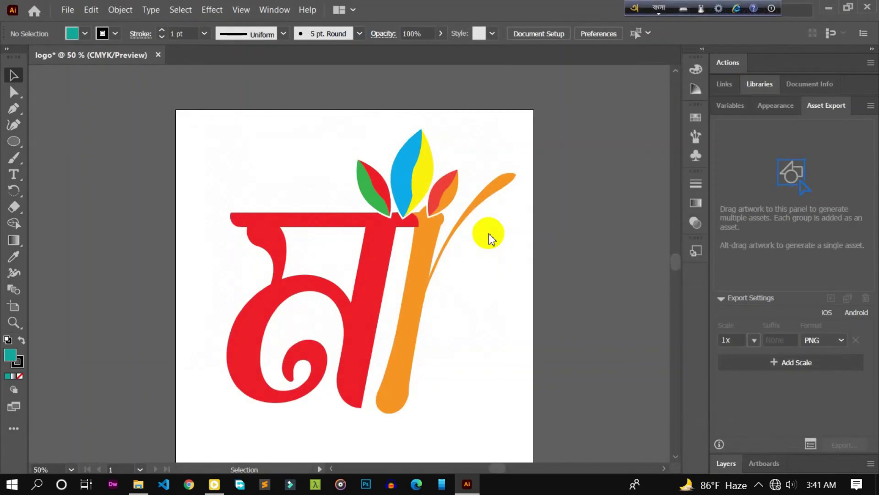
{"action": "left_click", "coordinate": [867, 7]}
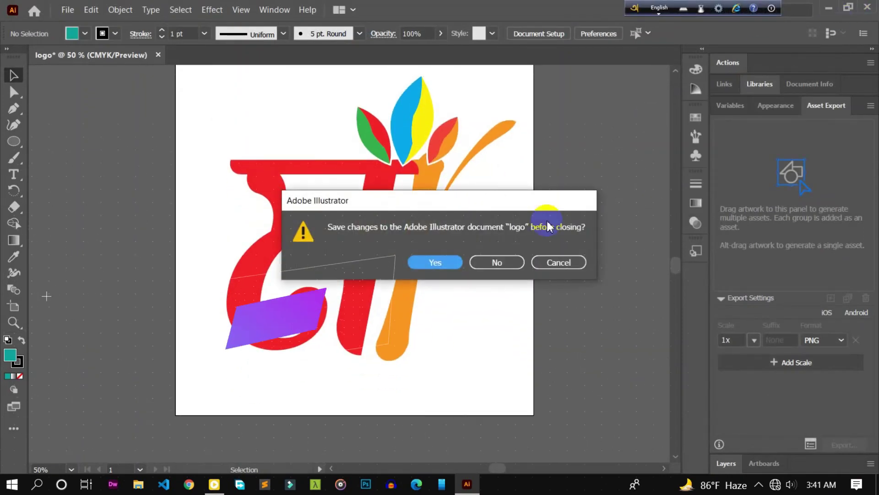
{"action": "left_click", "coordinate": [500, 261]}
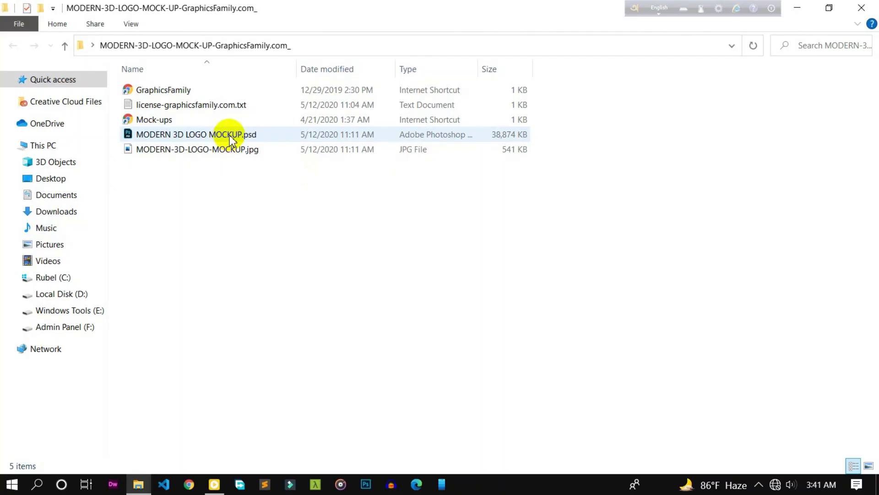
Open MODERN 3D LOGO MOCKUP.psd from the mockup folder in Photoshop.
{"action": "left_click", "coordinate": [231, 136]}
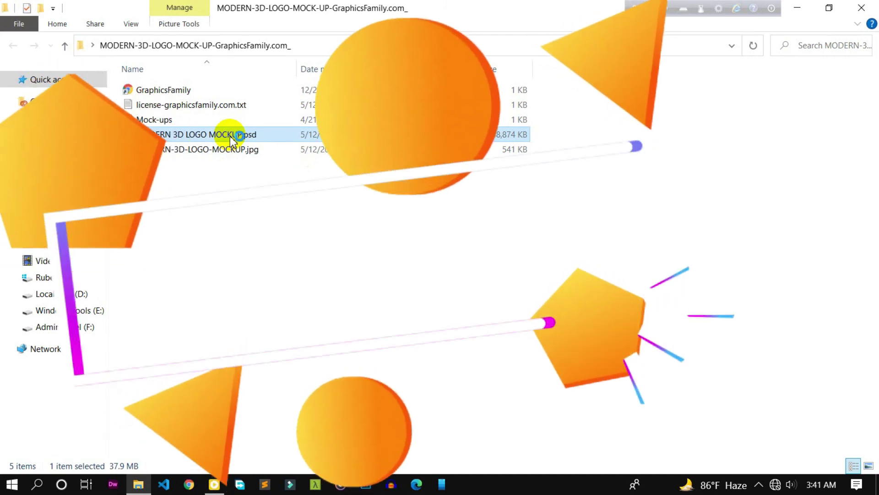
{"action": "double_click", "coordinate": [230, 136]}
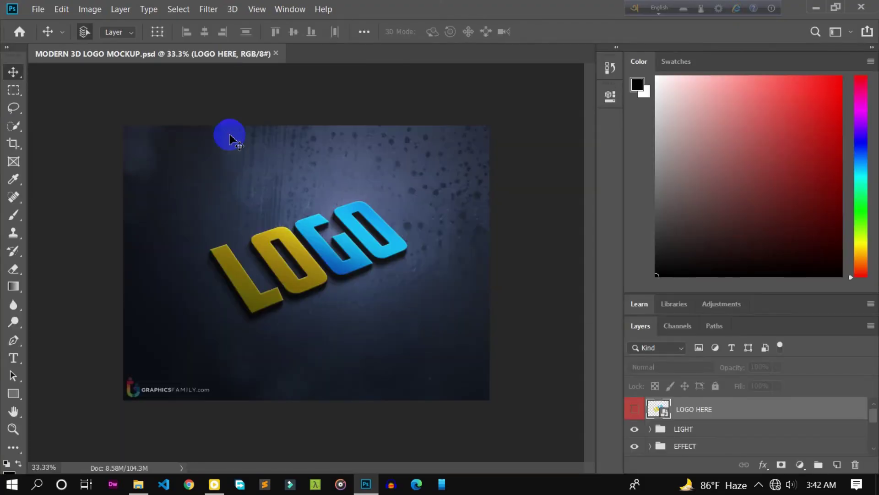
Dismiss the missing fonts warning and open logo.png from Downloads.
{"action": "left_click", "coordinate": [611, 55]}
{"action": "left_click", "coordinate": [38, 9]}
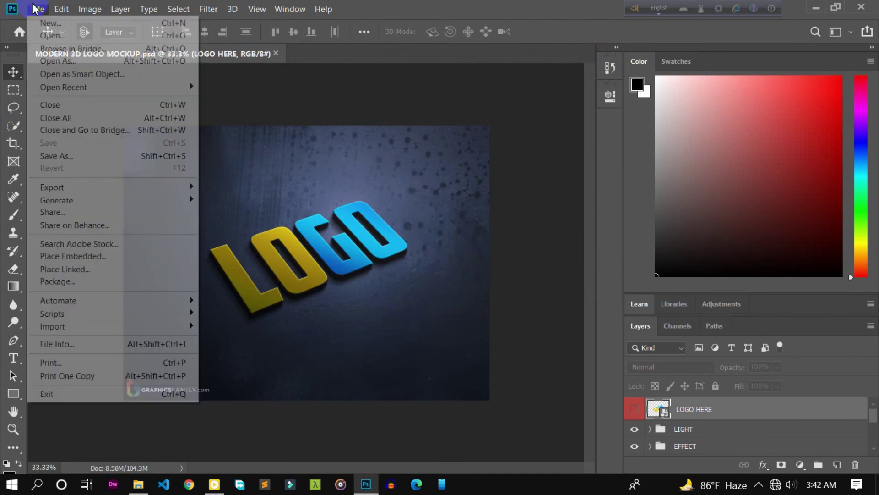
{"action": "left_click", "coordinate": [54, 35]}
{"action": "scroll", "coordinate": [162, 158], "scroll_direction": "up", "scroll_amount": 5}
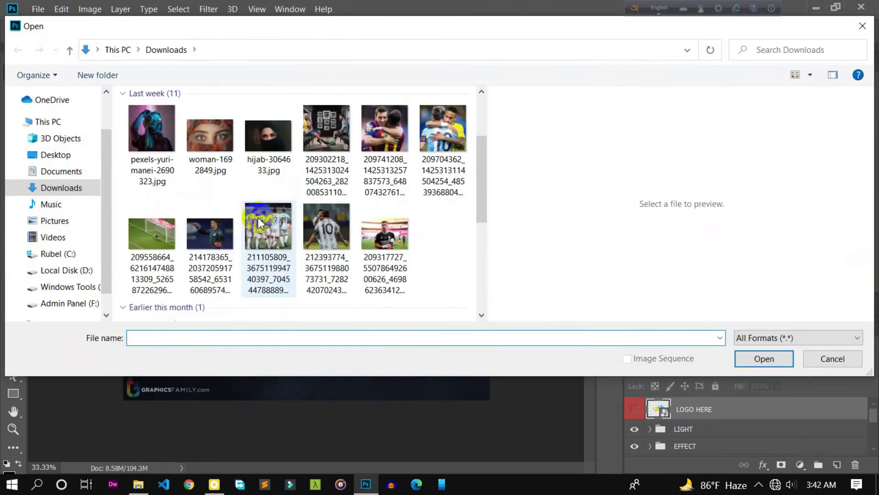
{"action": "scroll", "coordinate": [163, 158], "scroll_direction": "up", "scroll_amount": 5}
{"action": "left_click", "coordinate": [151, 137]}
{"action": "left_click", "coordinate": [765, 358]}
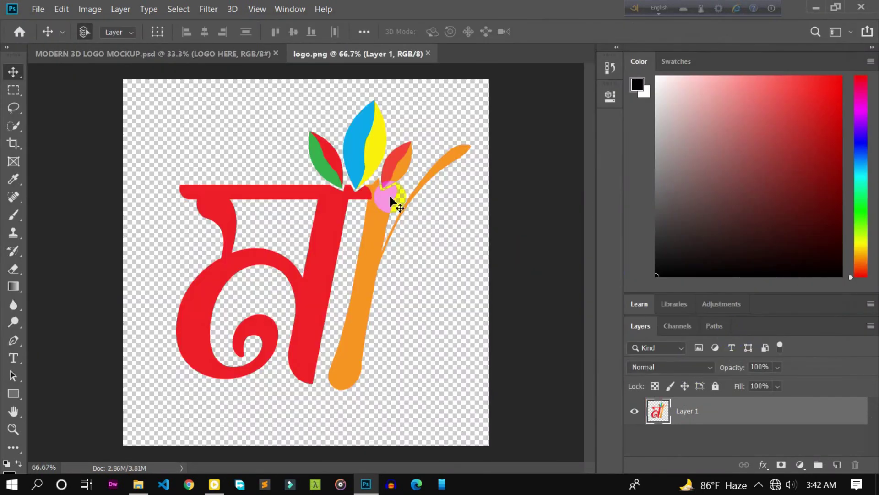
Edit the LOGO HERE smart object, drag the মা logo in, and delete the LOGO layer.
{"action": "left_click", "coordinate": [189, 55]}
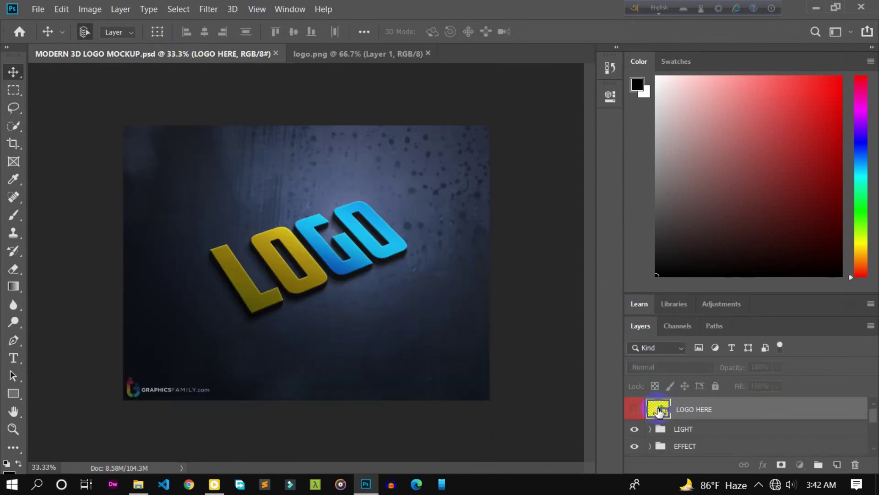
{"action": "double_click", "coordinate": [658, 410]}
{"action": "left_click", "coordinate": [608, 64]}
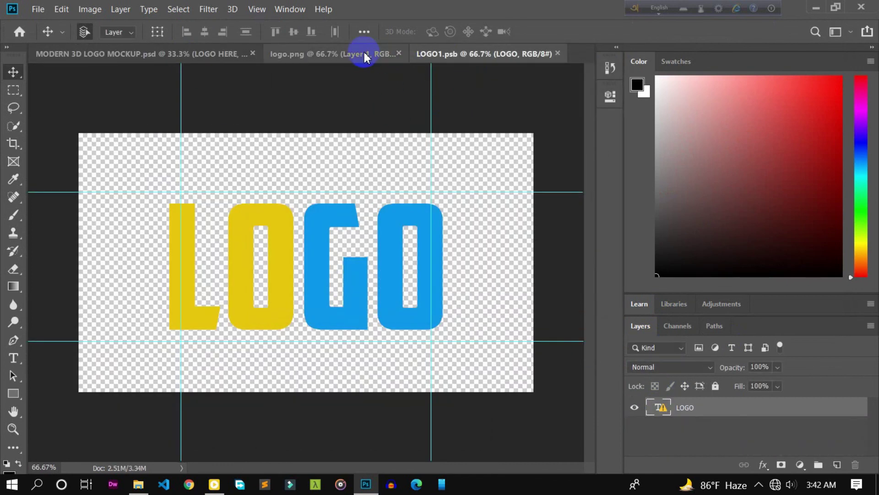
{"action": "left_click", "coordinate": [365, 55]}
{"action": "left_click_drag", "start_coordinate": [320, 261], "coordinate": [328, 318]}
{"action": "left_click", "coordinate": [675, 427]}
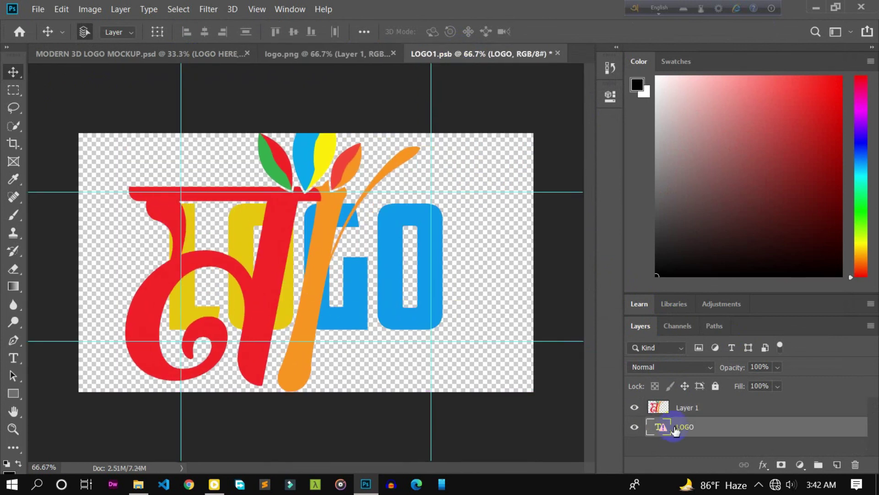
{"action": "left_click_drag", "start_coordinate": [446, 304], "coordinate": [481, 275]}
{"action": "key", "text": "Delete"}
Scale the logo to 82.44%, centre it, then close and save the smart object.
{"action": "mouse_move", "coordinate": [324, 281]}
{"action": "left_mouse_down"}
{"action": "mouse_move", "coordinate": [373, 255]}
{"action": "mouse_move", "coordinate": [364, 297]}
{"action": "mouse_move", "coordinate": [377, 321]}
{"action": "left_mouse_up"}
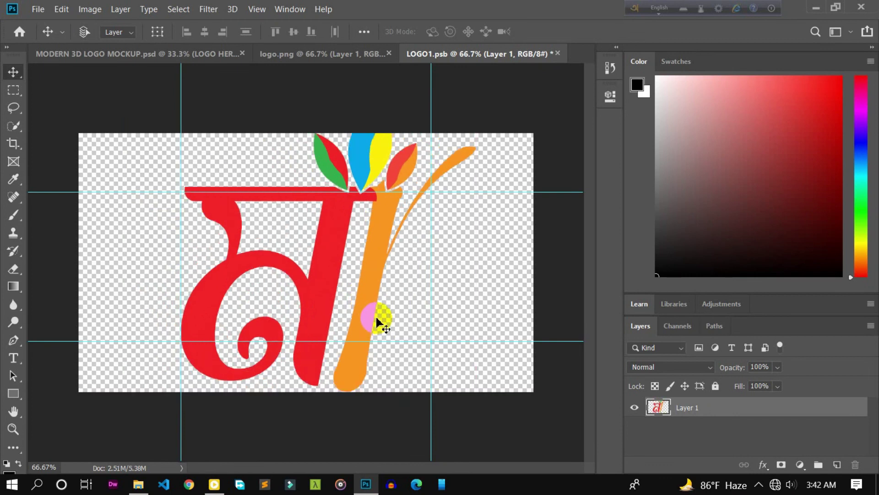
{"action": "key", "text": "ctrl+t"}
{"action": "left_click_drag", "start_coordinate": [175, 106], "coordinate": [233, 152]}
{"action": "mouse_move", "coordinate": [367, 334]}
{"action": "left_mouse_down"}
{"action": "mouse_move", "coordinate": [281, 311]}
{"action": "mouse_move", "coordinate": [374, 301]}
{"action": "left_mouse_up"}
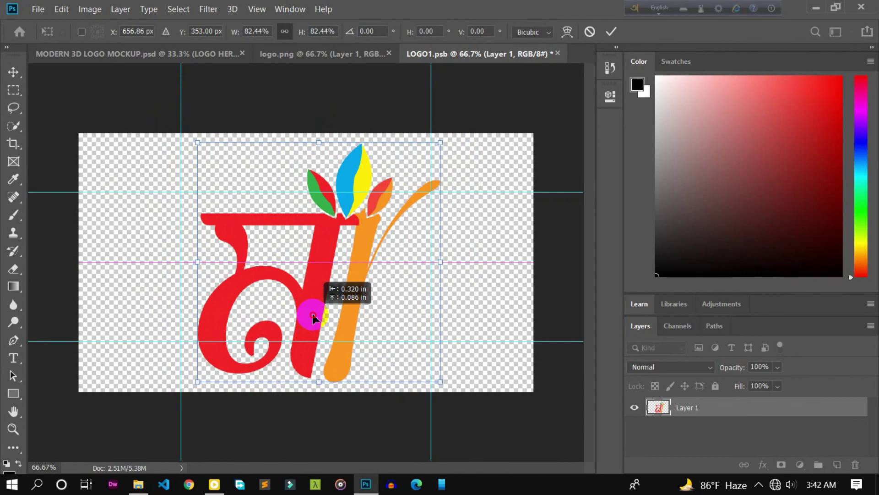
{"action": "left_click", "coordinate": [612, 34]}
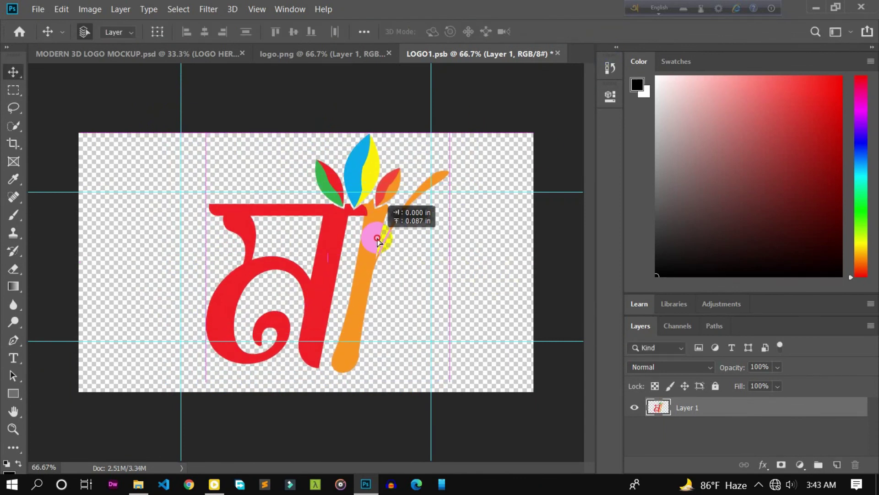
{"action": "left_click", "coordinate": [558, 54]}
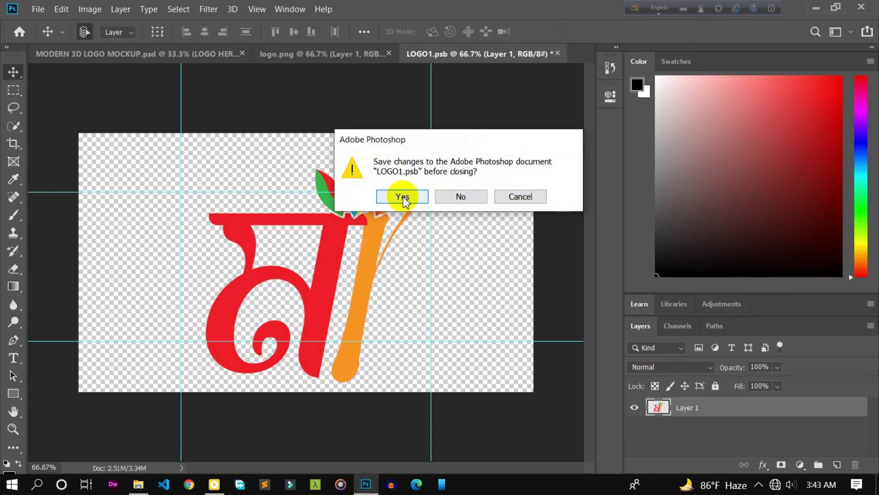
{"action": "left_click", "coordinate": [403, 196]}
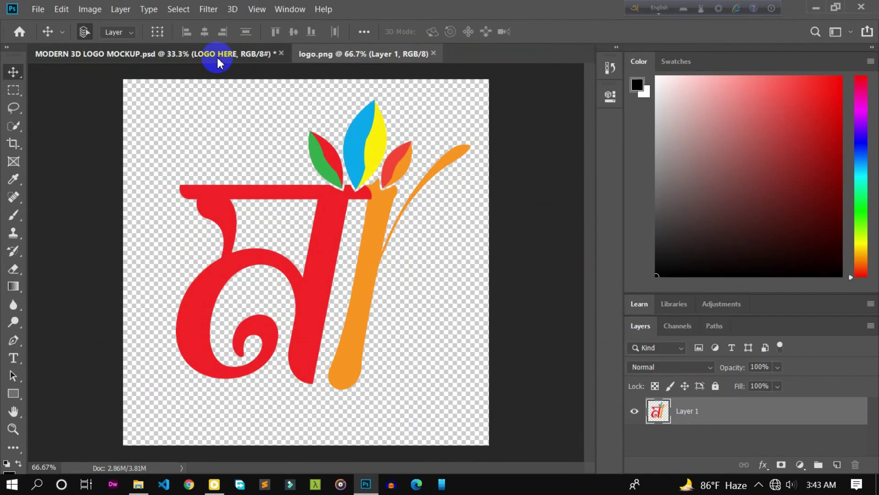
Return to the mockup and zoom in and out to inspect the watermark.
{"action": "left_click", "coordinate": [217, 55]}
{"action": "scroll", "coordinate": [329, 268], "scroll_direction": "up", "scroll_amount": 1}
{"action": "scroll", "coordinate": [328, 261], "scroll_direction": "up", "scroll_amount": 1}
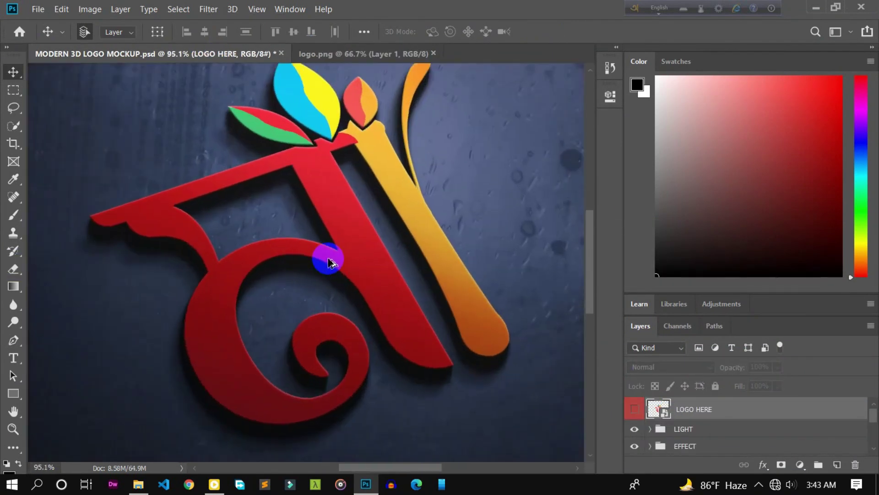
{"action": "scroll", "coordinate": [328, 256], "scroll_direction": "up", "scroll_amount": 1}
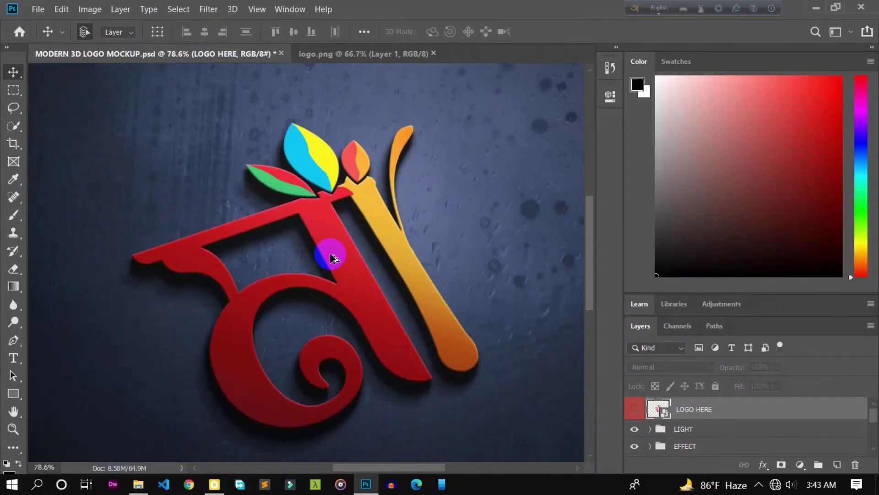
{"action": "scroll", "coordinate": [334, 251], "scroll_direction": "down", "scroll_amount": 1}
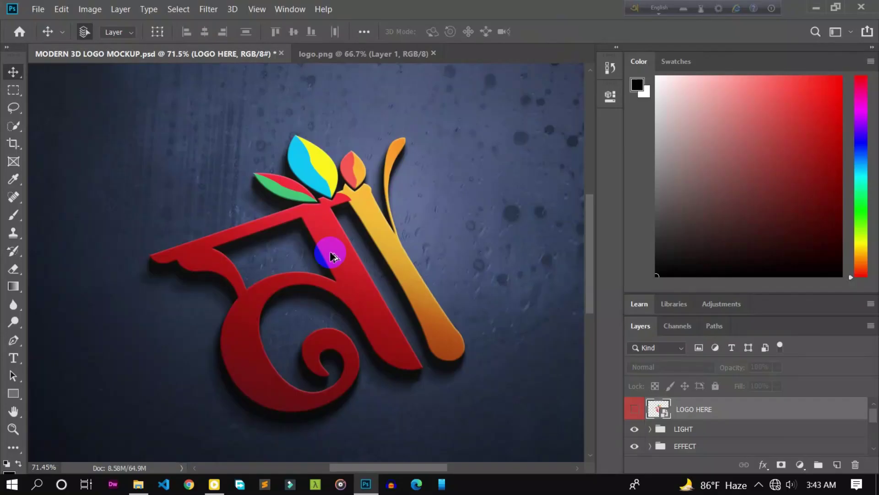
{"action": "scroll", "coordinate": [307, 300], "scroll_direction": "down", "scroll_amount": 2}
{"action": "scroll", "coordinate": [310, 304], "scroll_direction": "down", "scroll_amount": 1}
Delete the graphicsfamily-png-transparent watermark layer, restoring the accidentally deleted texture, then open Save As.
{"action": "left_click", "coordinate": [192, 403]}
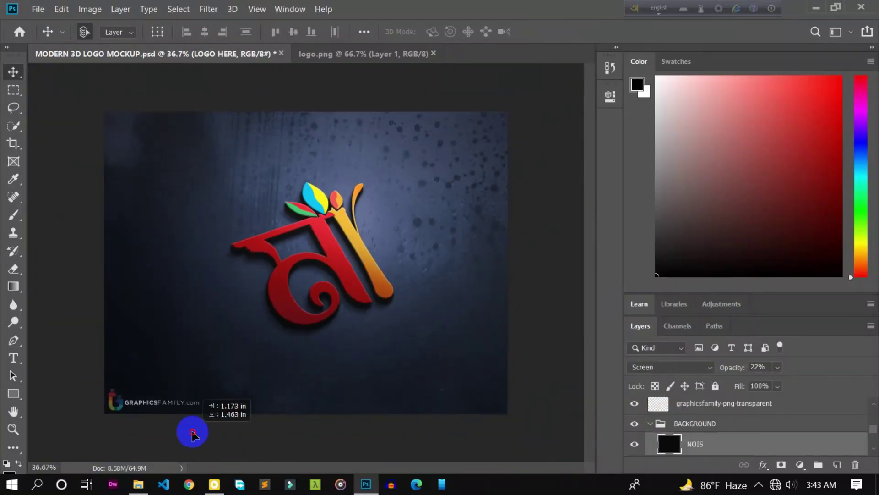
{"action": "double_click", "coordinate": [183, 404]}
{"action": "left_click", "coordinate": [522, 240]}
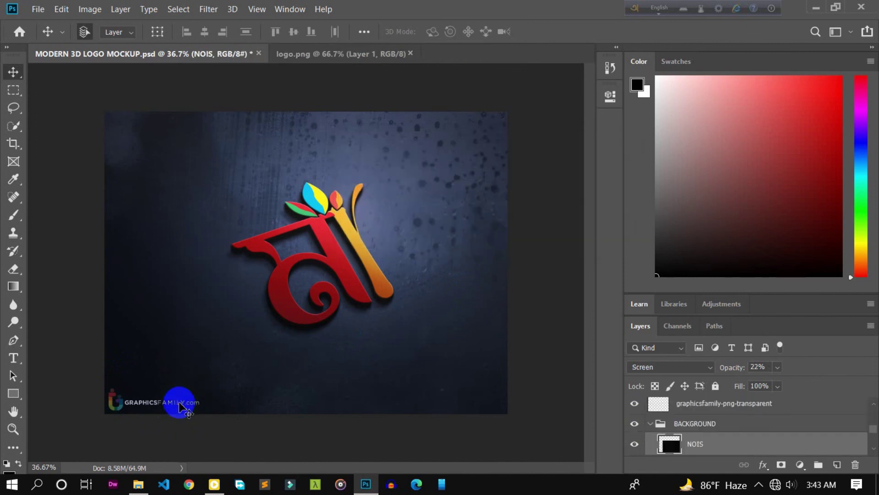
{"action": "left_click", "coordinate": [180, 403]}
{"action": "key", "text": "Delete"}
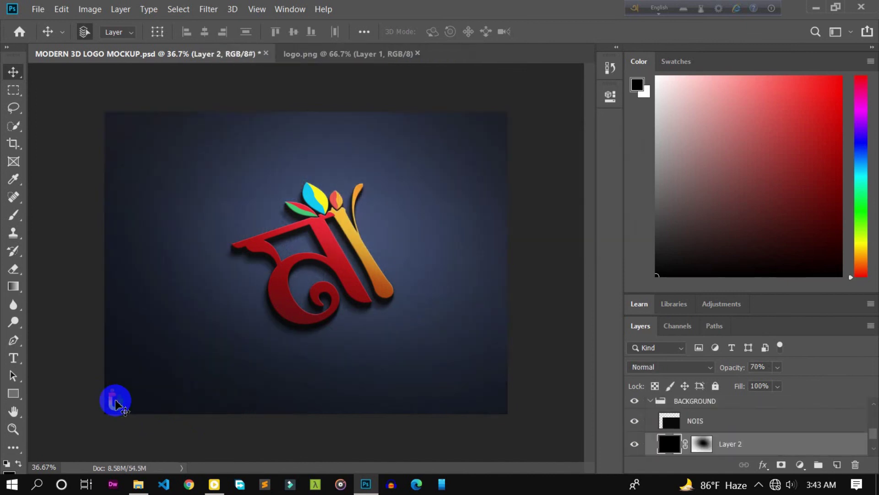
{"action": "key", "text": "ctrl+z"}
{"action": "left_click", "coordinate": [120, 406]}
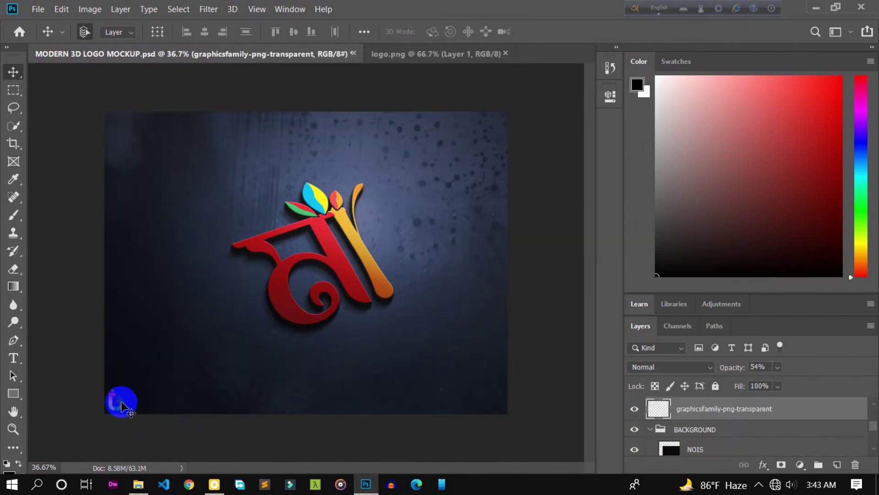
{"action": "left_click_drag", "start_coordinate": [143, 402], "coordinate": [146, 404]}
{"action": "left_click", "coordinate": [176, 405]}
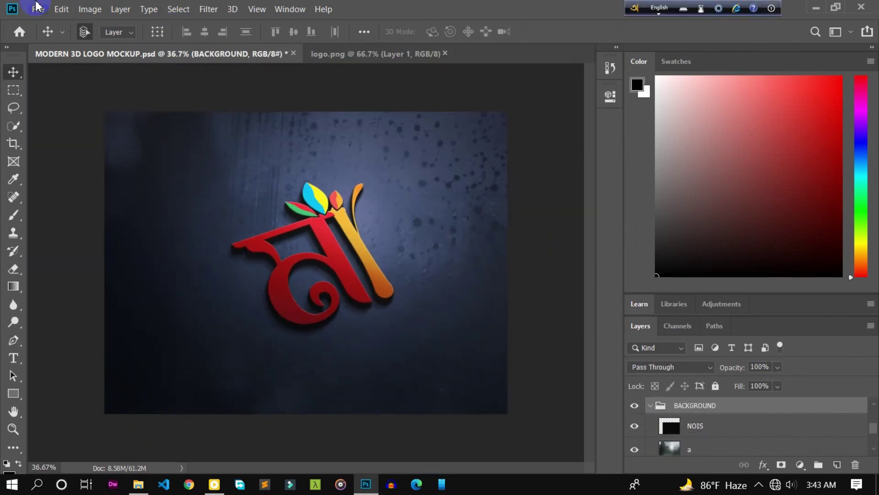
{"action": "left_click", "coordinate": [38, 9]}
{"action": "left_click", "coordinate": [55, 156]}
Save the mockup to Downloads as JPEG 'mother logo.jpg' at quality 12.
{"action": "left_click", "coordinate": [76, 165]}
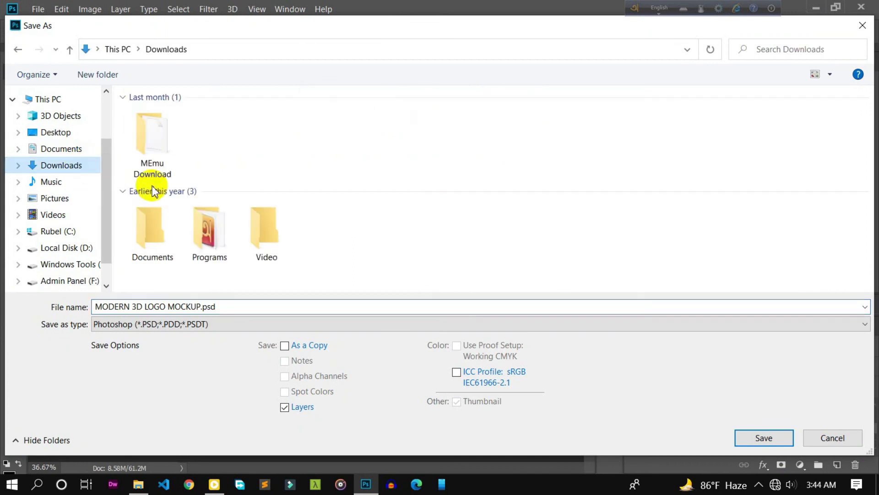
{"action": "left_click", "coordinate": [204, 324]}
{"action": "left_click", "coordinate": [183, 176]}
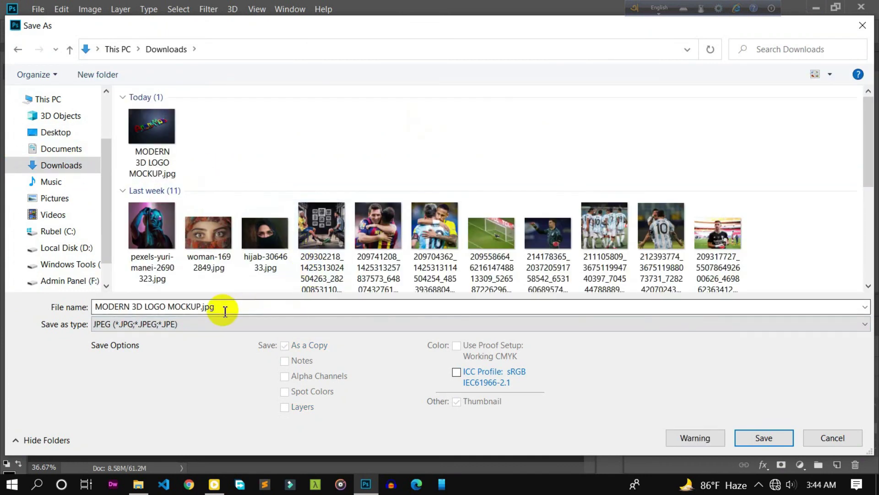
{"action": "type", "text": "mother logo"}
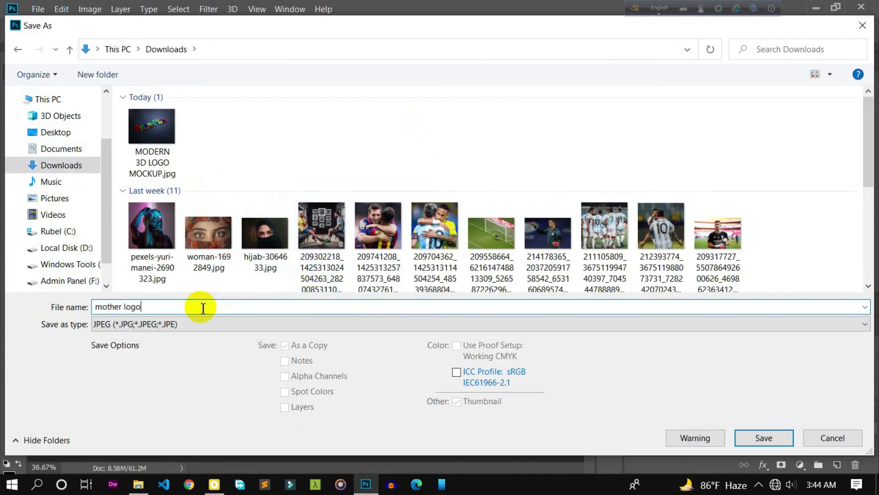
{"action": "key", "text": "Return"}
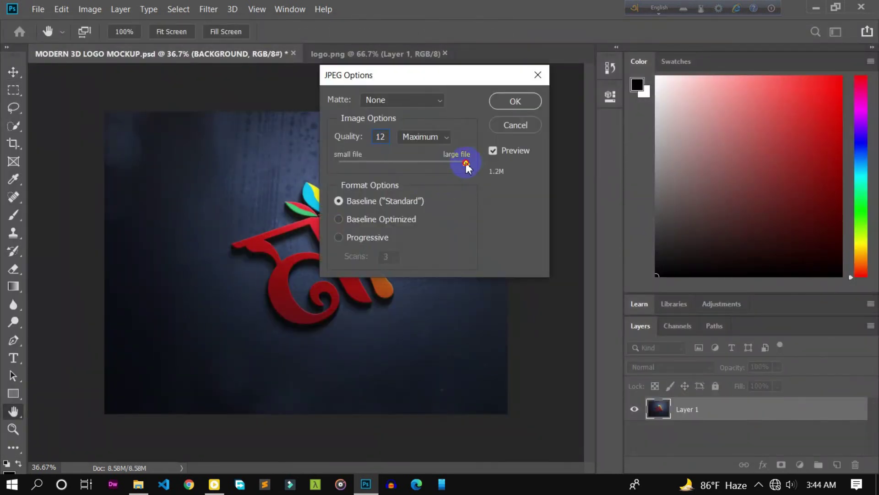
{"action": "left_click", "coordinate": [508, 104]}
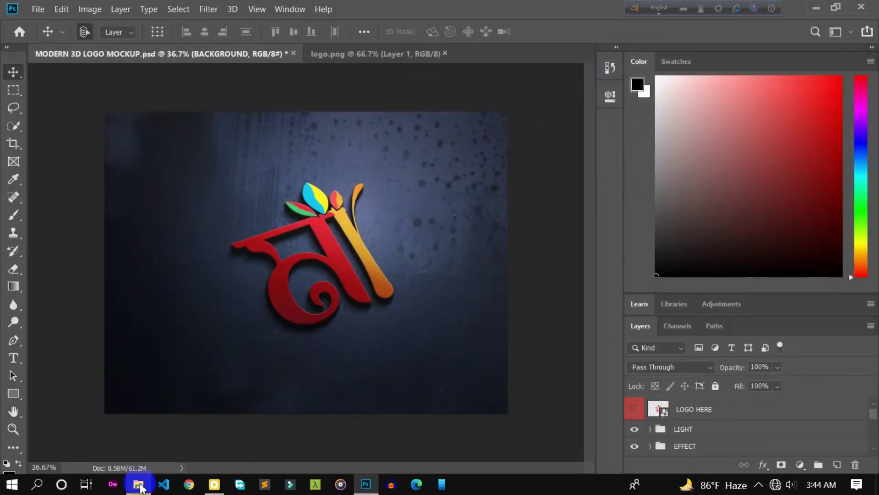
{"action": "left_click", "coordinate": [138, 484]}
Open mother logo.jpg from Downloads in Photos to view the 3D মা mockup.
{"action": "left_click", "coordinate": [89, 211]}
{"action": "double_click", "coordinate": [379, 394]}
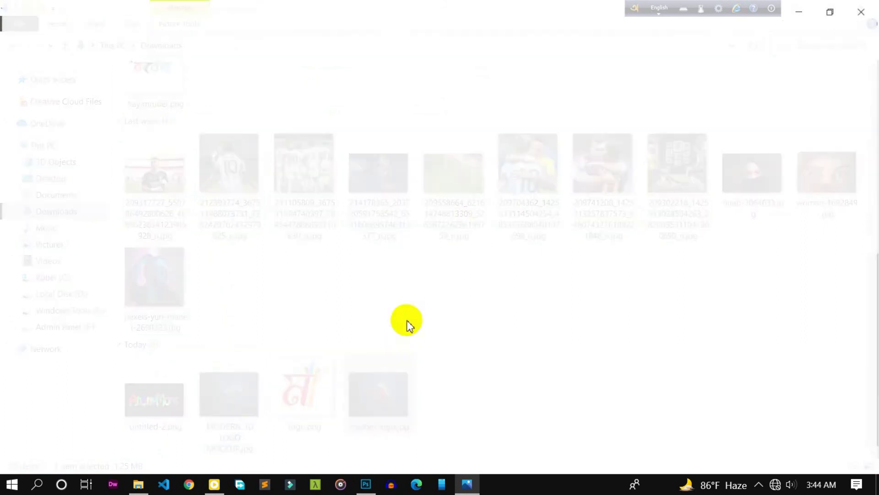
{"action": "scroll", "coordinate": [505, 275], "scroll_direction": "down", "scroll_amount": 3}
{"action": "scroll", "coordinate": [505, 229], "scroll_direction": "up", "scroll_amount": 3}
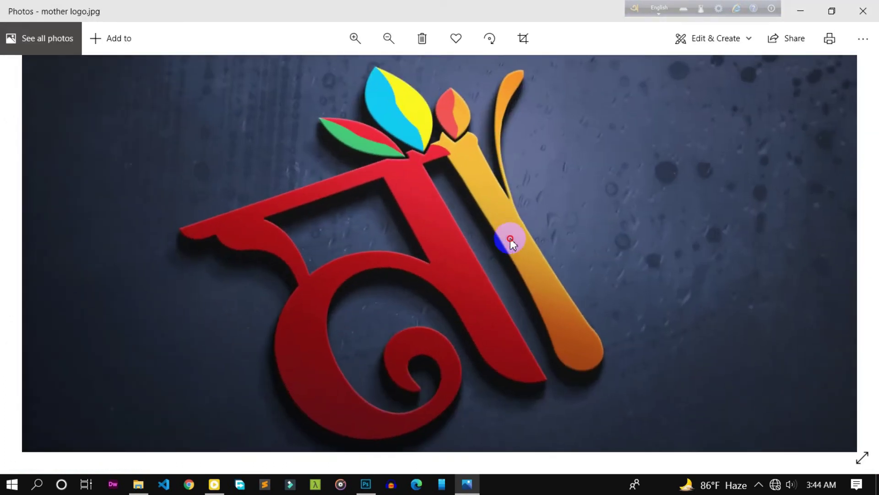
{"action": "scroll", "coordinate": [508, 231], "scroll_direction": "down", "scroll_amount": 1}
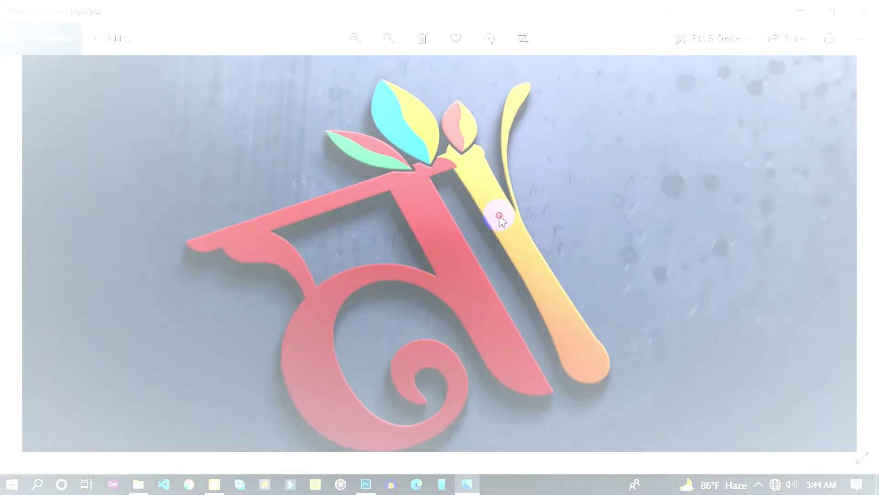